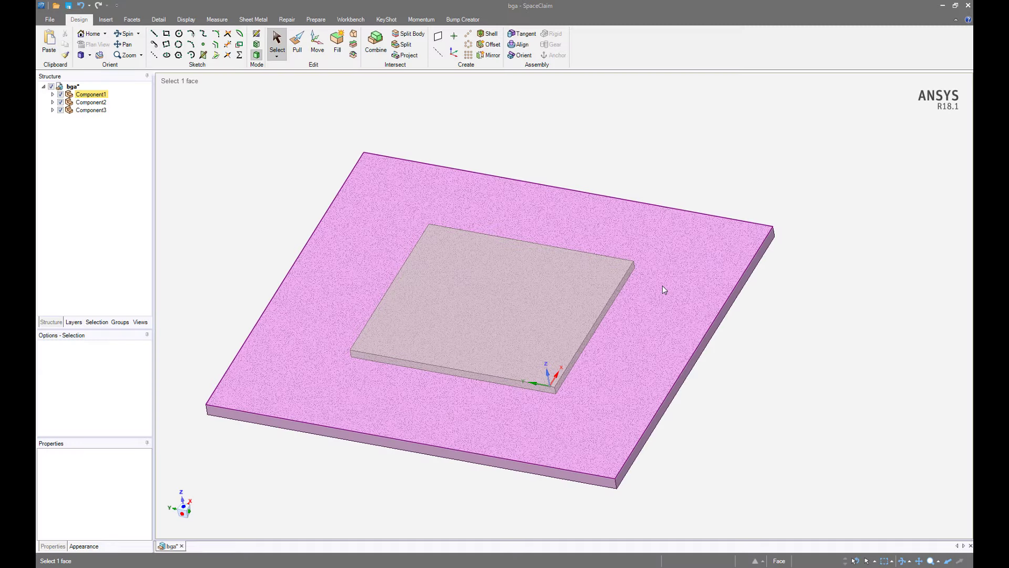
Check the board's component and try selecting the chip's top face from an edge-on view.
left_click(772, 329)
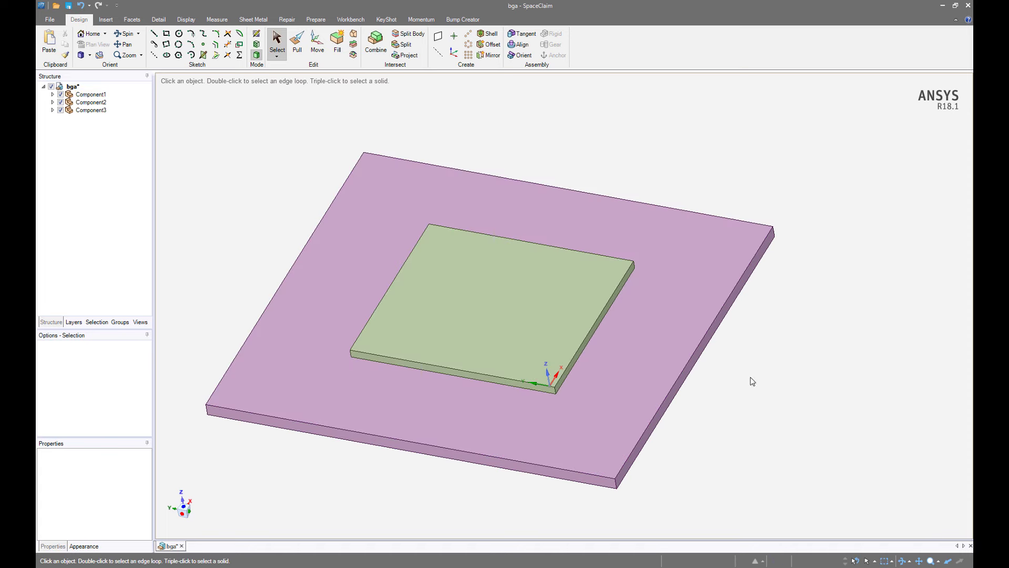
left_click(582, 384)
left_click(722, 389)
left_click(571, 232)
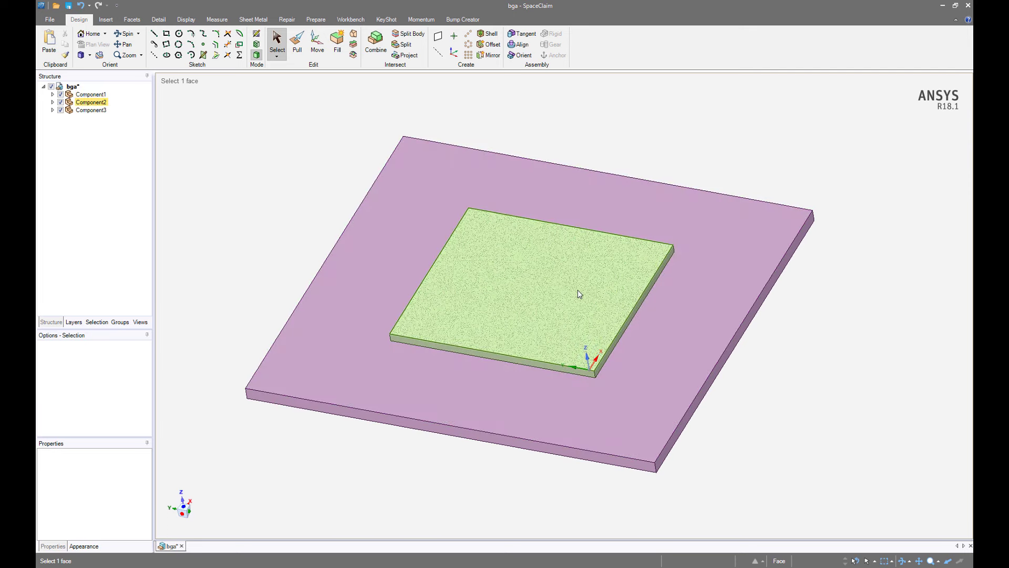
middle_click_drag(579, 289, 579, 244)
left_click(580, 244)
left_click(705, 299)
left_click(785, 348)
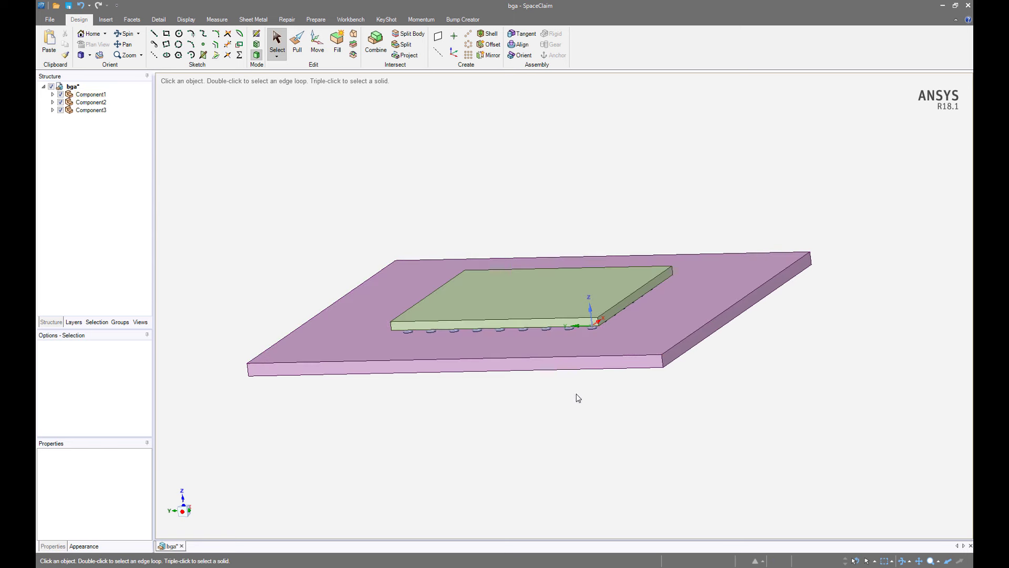
left_click(499, 306)
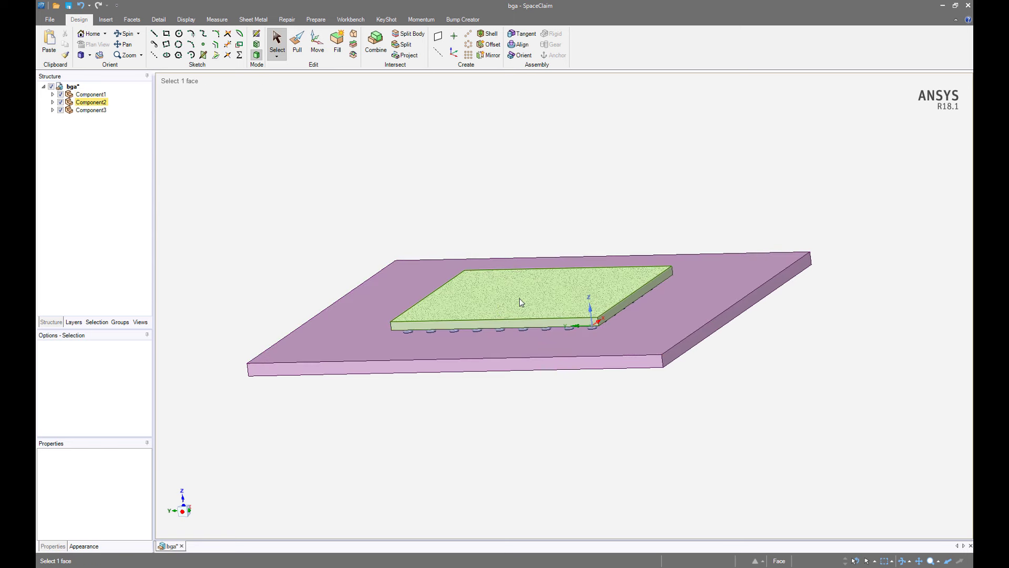
left_click(694, 187)
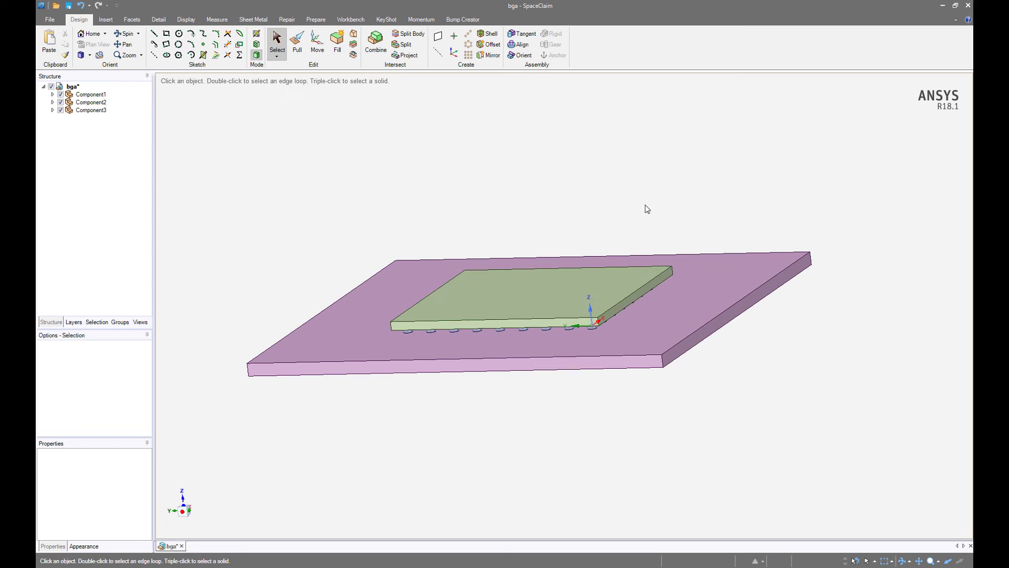
Inspect the board, chip sides and solder balls, then reselect the chip's top face.
middle_click_drag(647, 209, 626, 341)
left_click(626, 340)
middle_click_drag(590, 377, 570, 342)
left_click(560, 333)
left_click(557, 338)
scroll(558, 341, "up", 2)
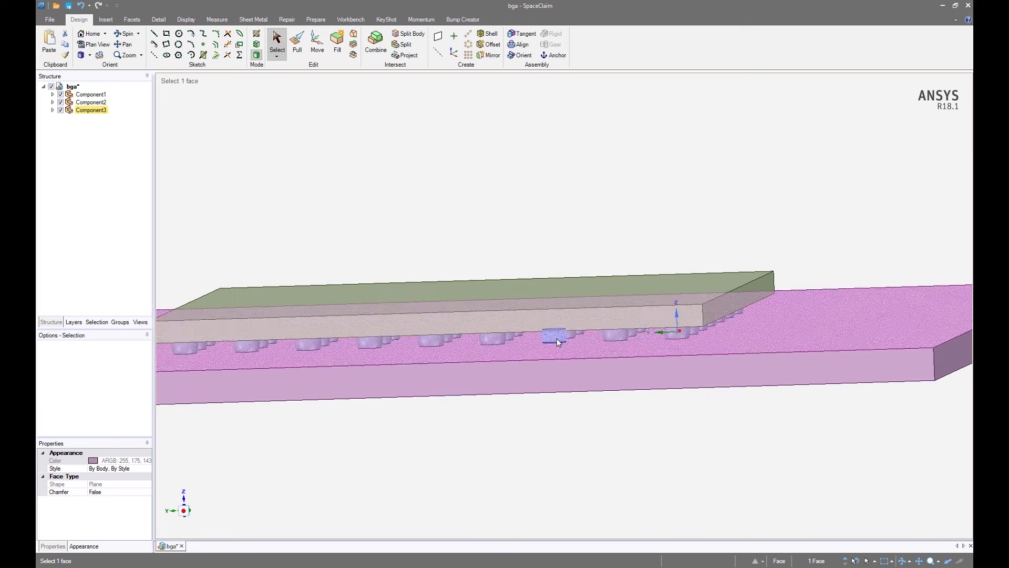
left_click(561, 326)
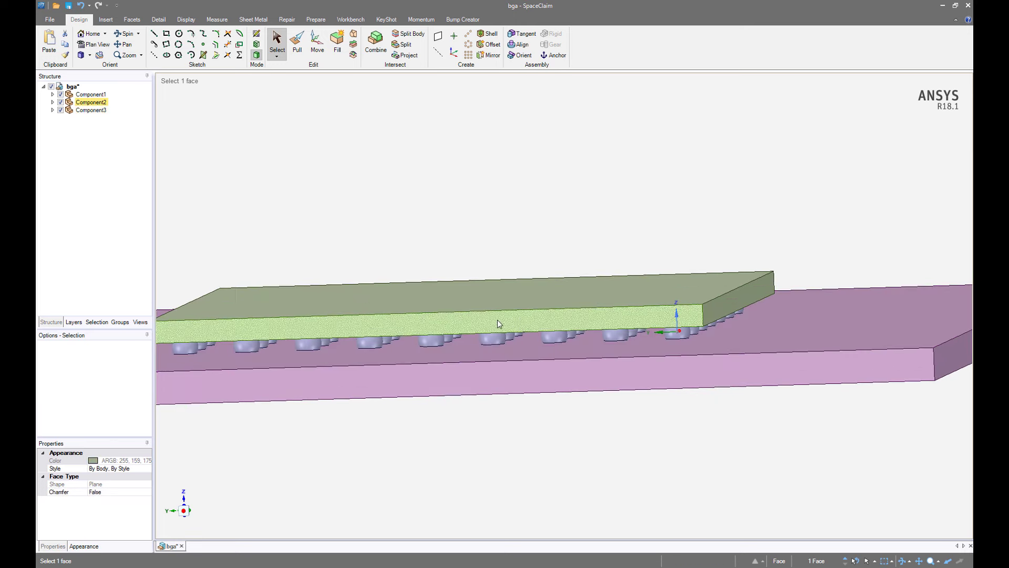
scroll(520, 304, "down", 3)
left_click(532, 203)
middle_click_drag(531, 202, 534, 240)
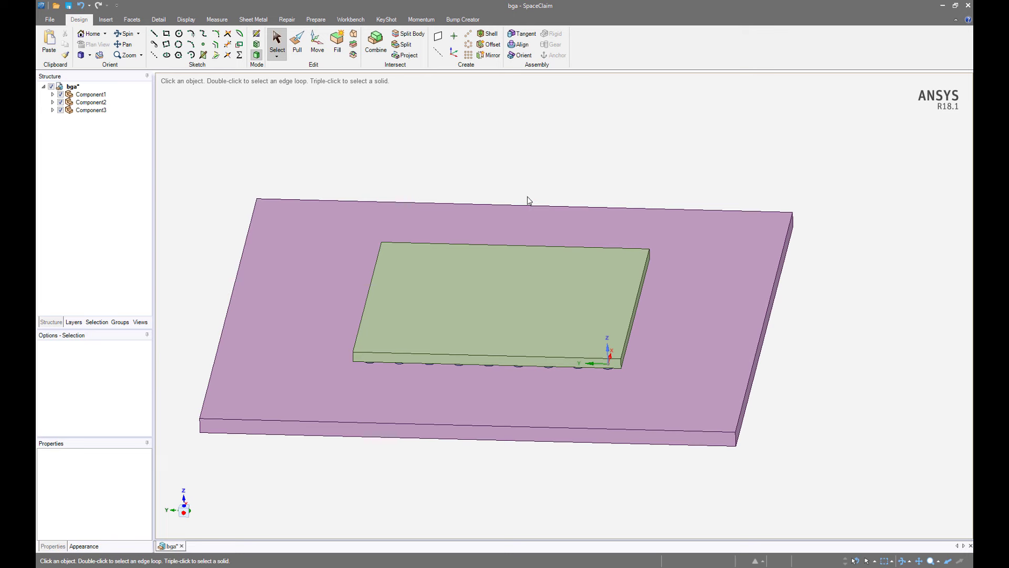
left_click(478, 299)
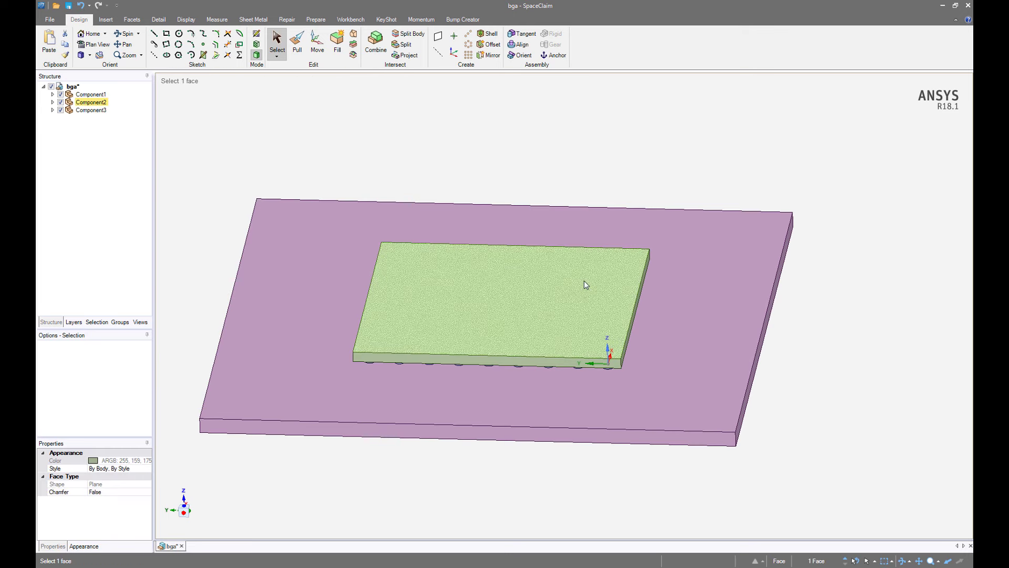
left_click(483, 175)
left_click(598, 325)
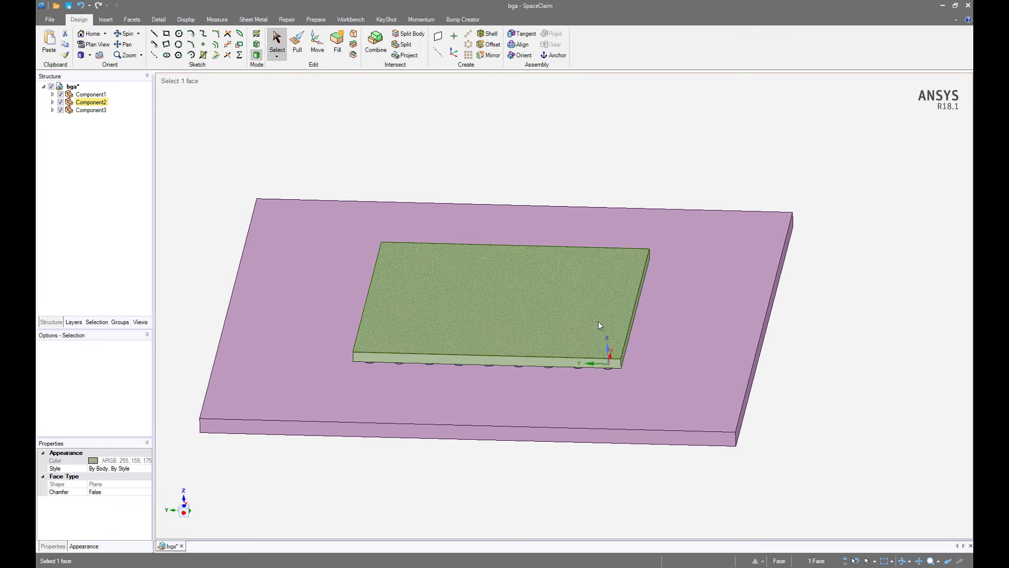
Copy-paste the chip's top face as a surface and rotate it 90° into a vertical plane.
key("ctrl+c")
key("ctrl+v")
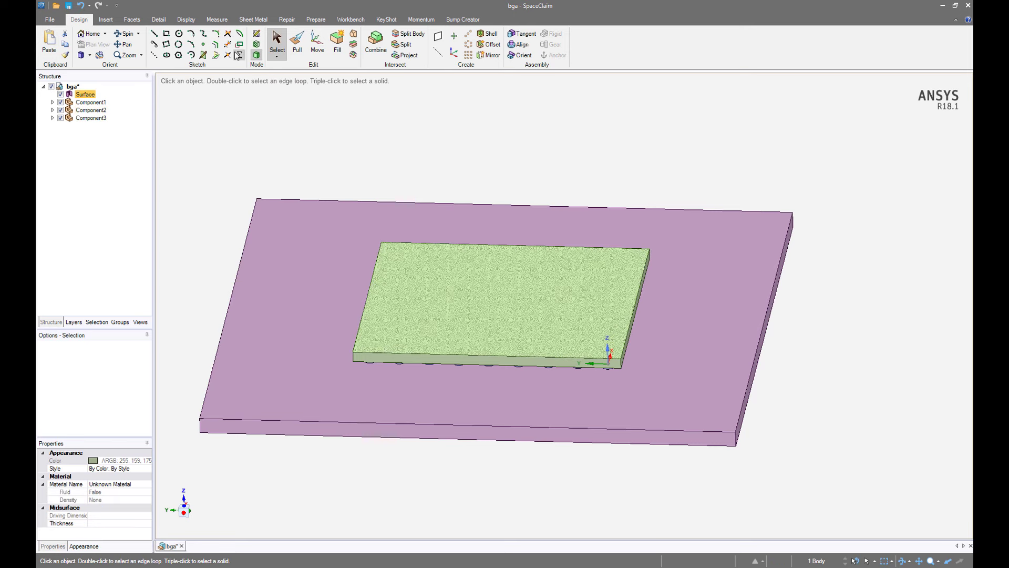
left_click(317, 51)
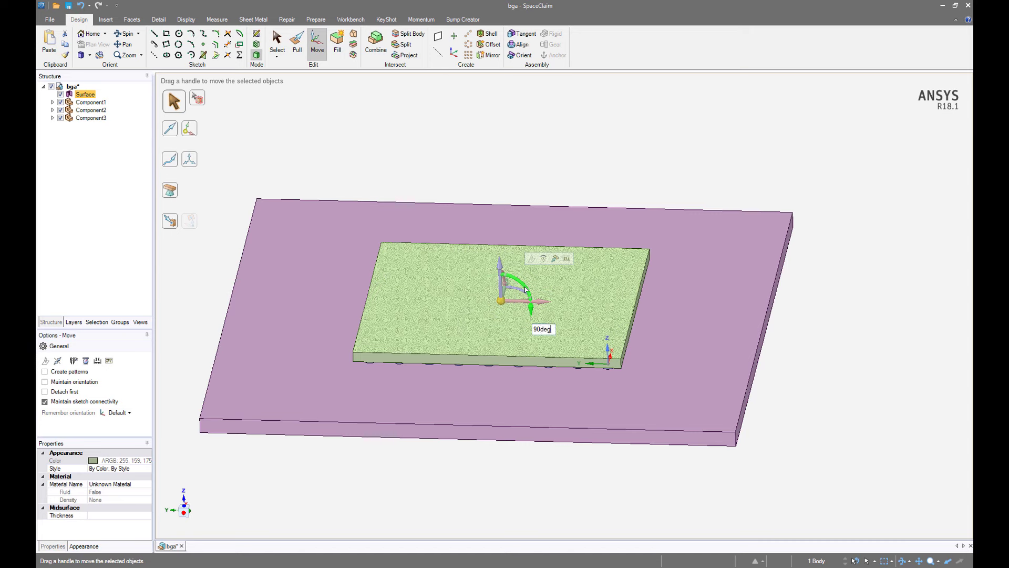
left_click_drag(525, 289, 525, 289)
left_click(617, 158)
middle_click_drag(616, 157, 623, 129)
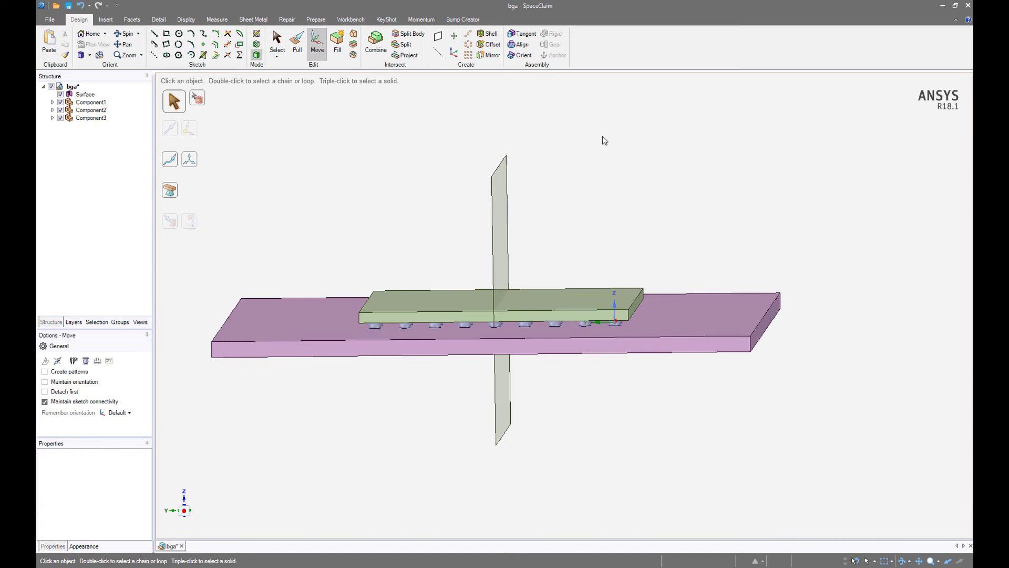
Split all bodies with the vertical surface and remove the left half.
left_click(408, 33)
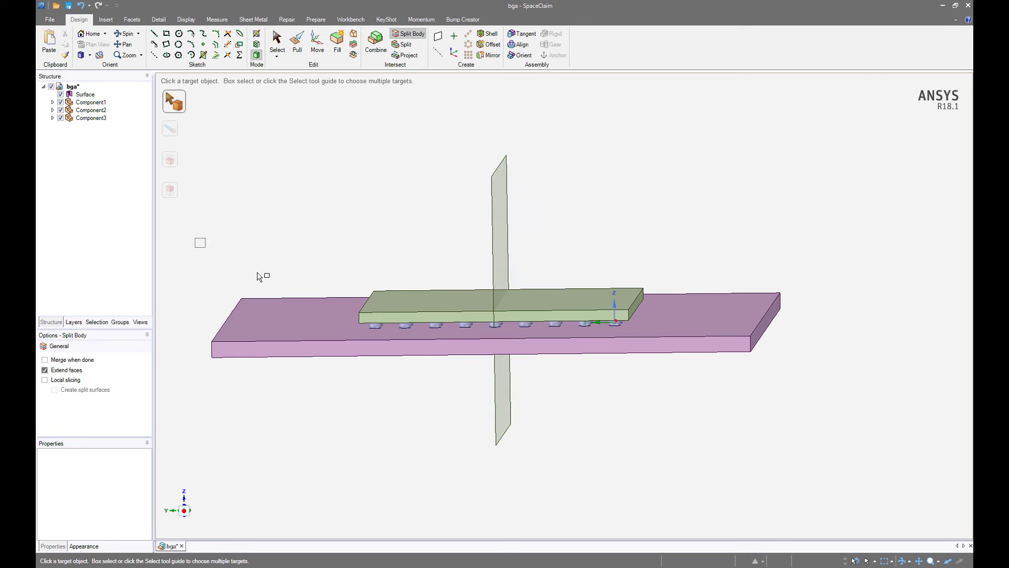
left_click_drag(305, 292, 804, 401)
left_click(504, 239)
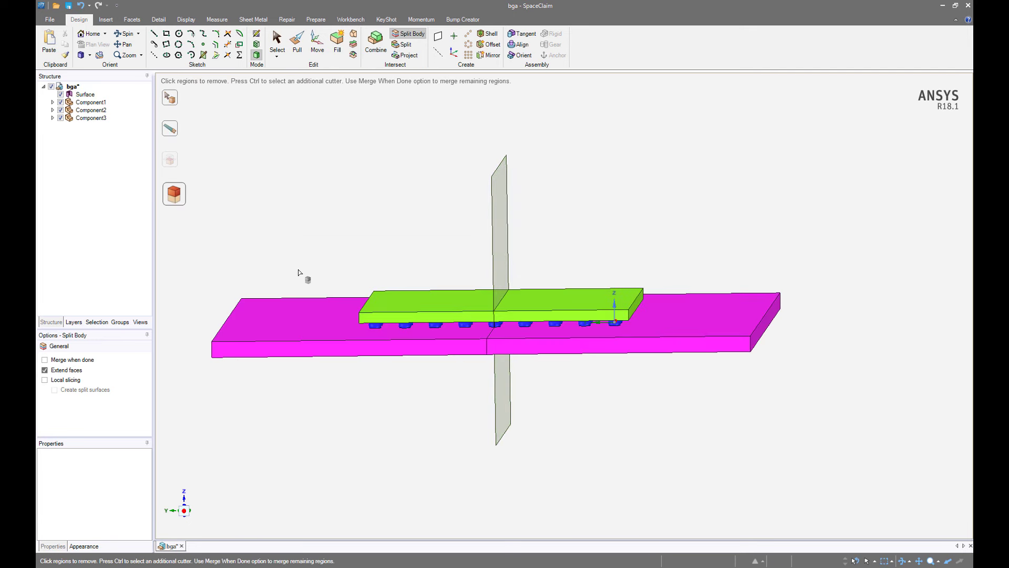
left_click(184, 511)
left_click_drag(197, 264, 503, 377)
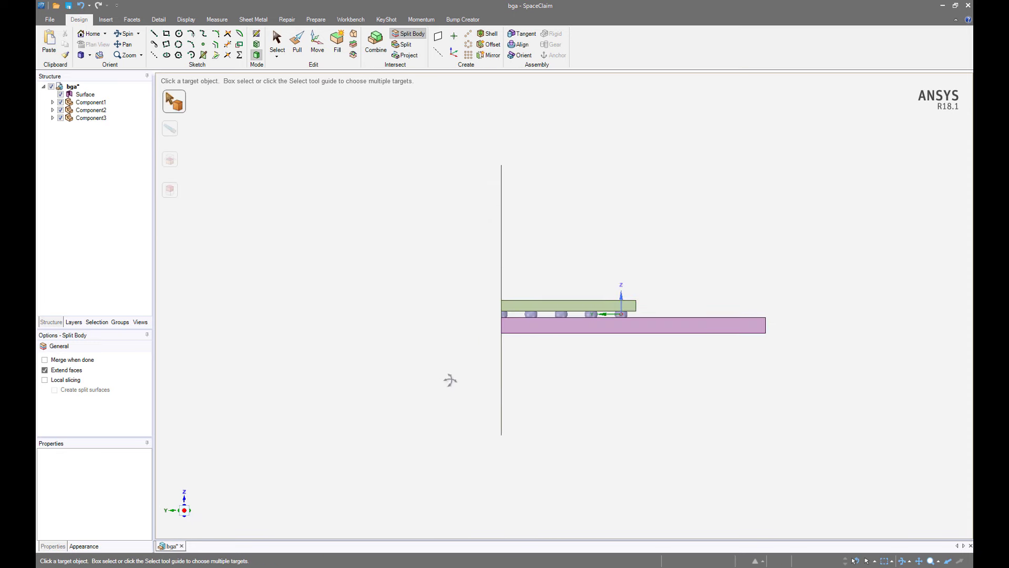
Rotate the cutting surface 90° about the vertical axis.
middle_click_drag(500, 383, 608, 412)
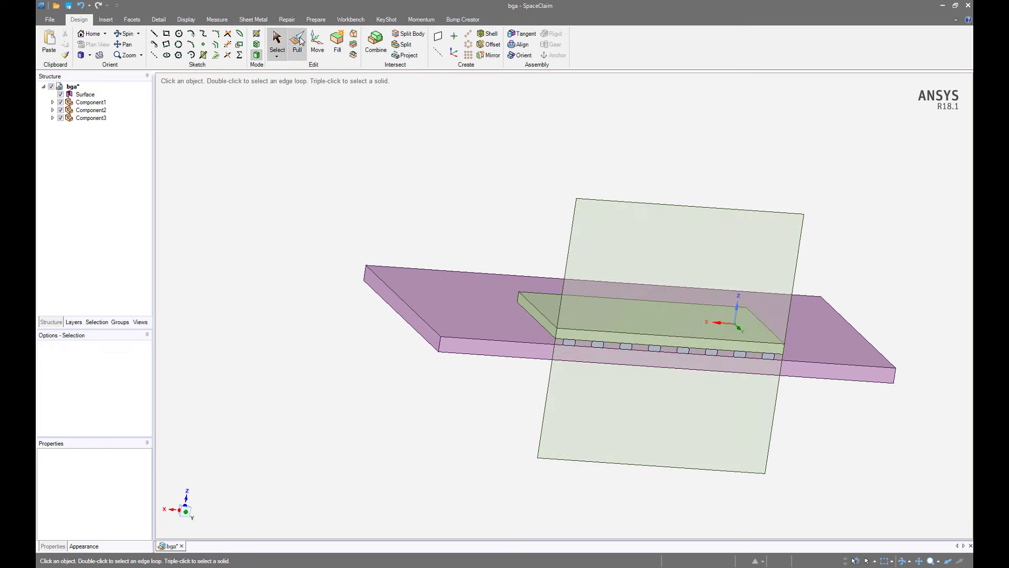
left_click(317, 42)
left_click(632, 327)
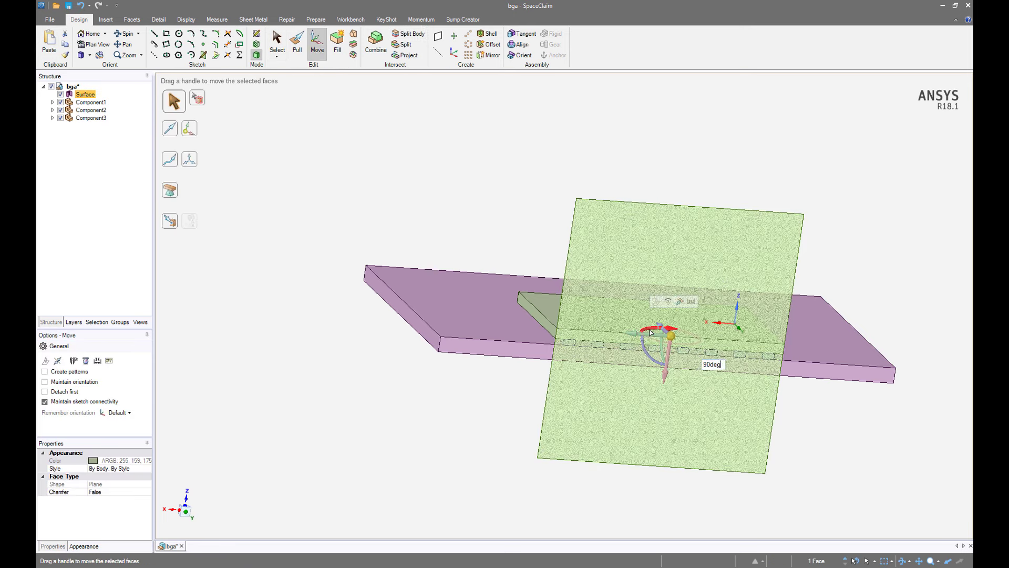
left_click_drag(651, 332, 459, 147)
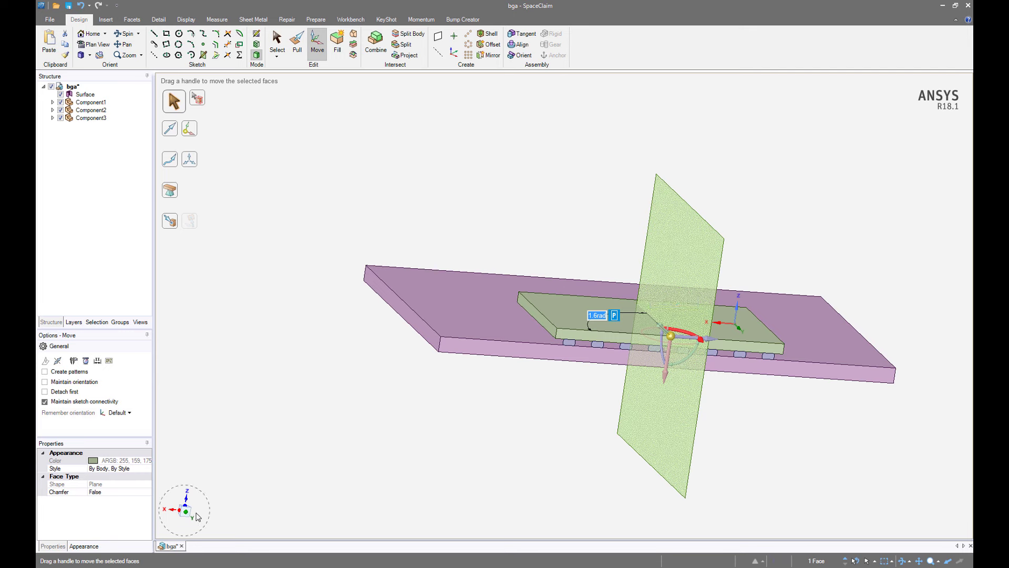
Split all bodies with the rotated plane and remove the left half, leaving a quarter model.
left_click(408, 33)
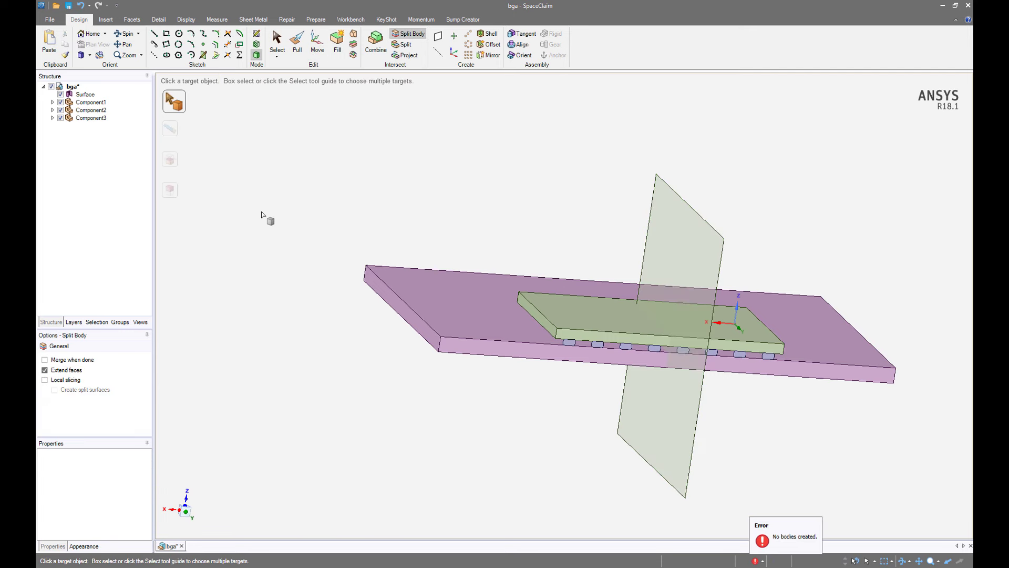
left_click_drag(315, 226, 917, 409)
left_click(704, 250)
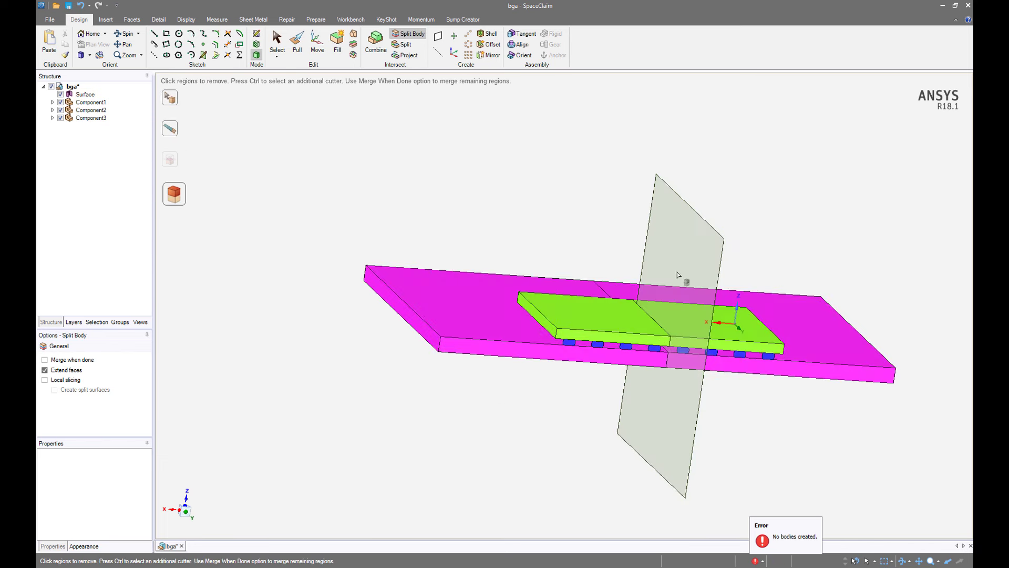
left_click(192, 518)
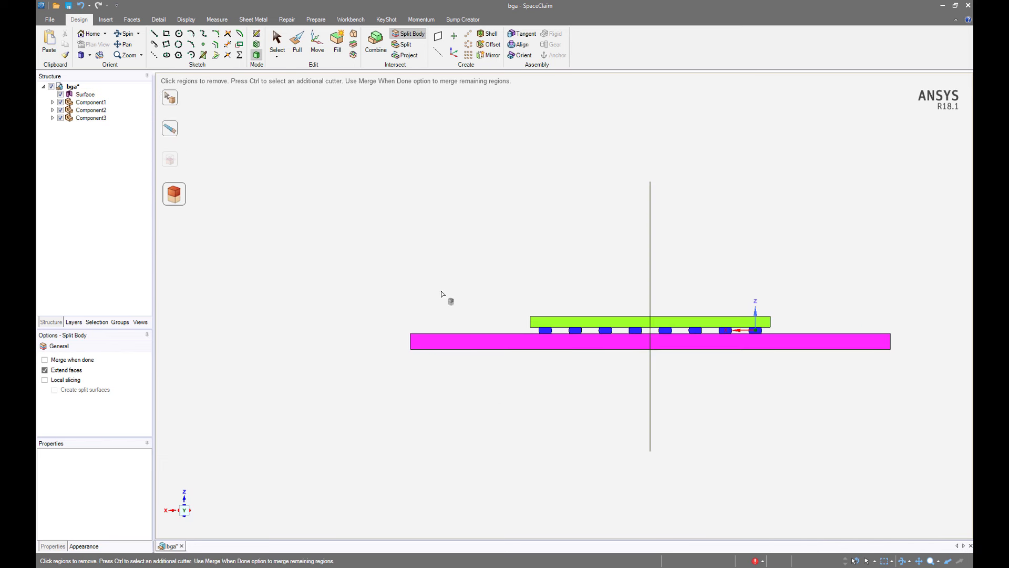
left_click_drag(355, 271, 651, 398)
key("Escape")
key("Escape")
middle_click_drag(557, 412, 597, 462)
scroll(581, 371, "up", 5)
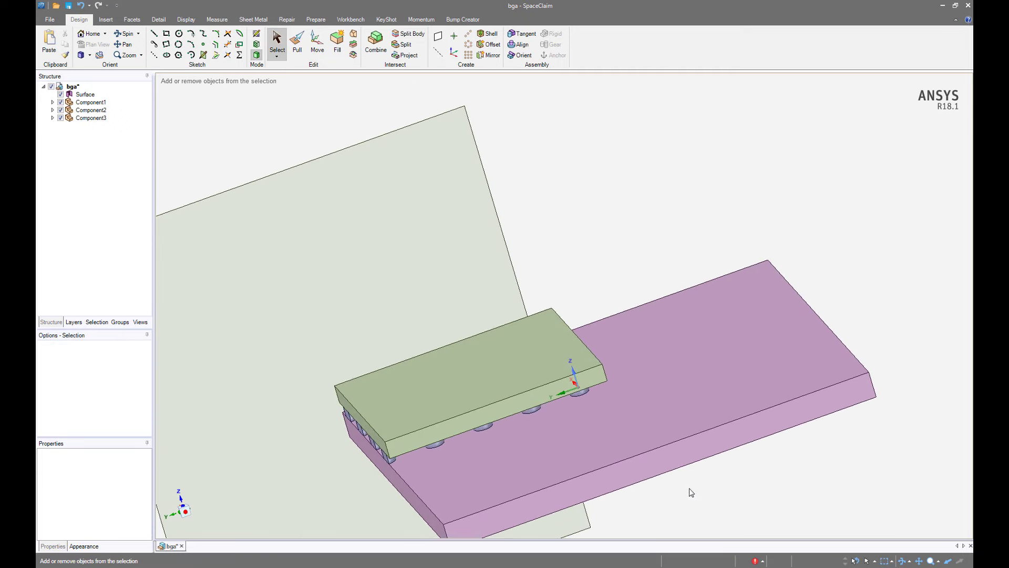
left_click(382, 245)
key("Delete")
scroll(397, 261, "up", 3)
left_click(547, 356)
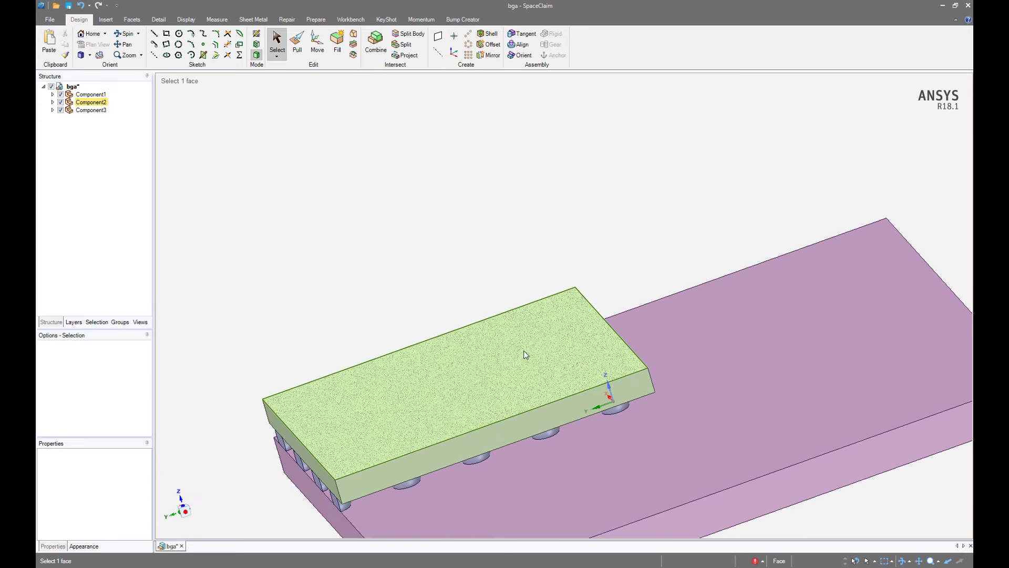
middle_click_drag(547, 356, 577, 352)
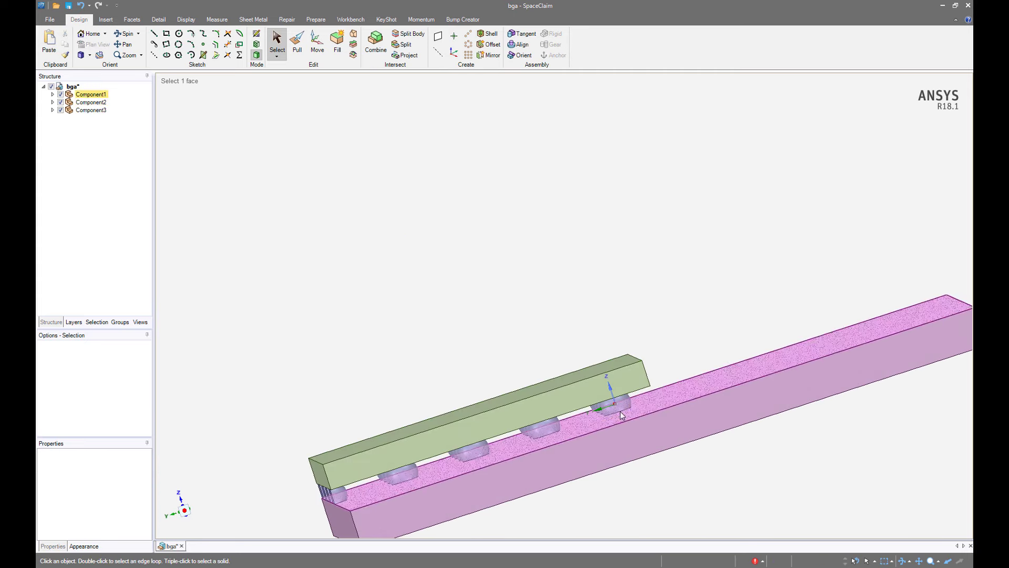
scroll(628, 404, "up", 2)
left_click(628, 404)
left_click(628, 403)
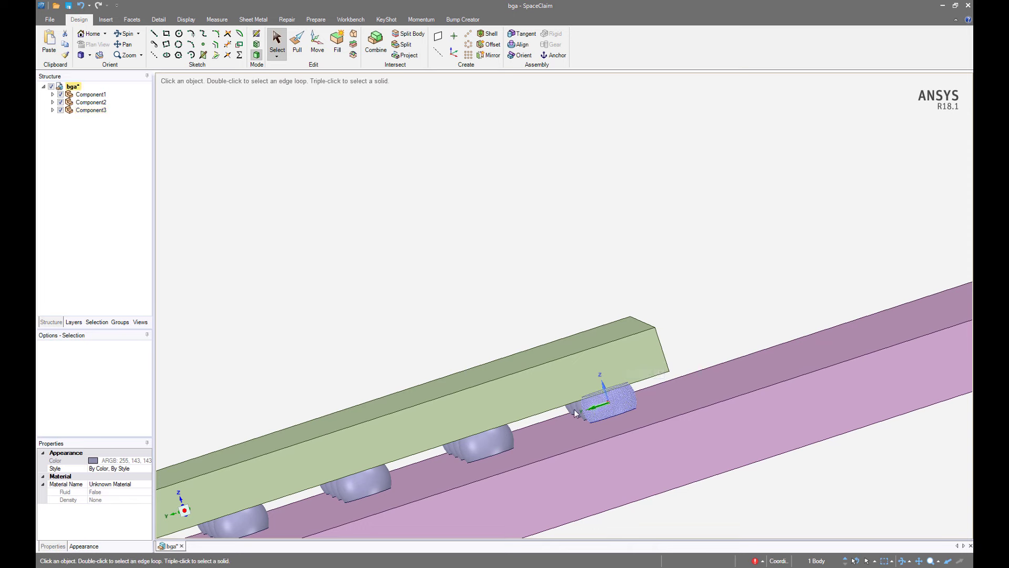
middle_click_drag(574, 409, 691, 247)
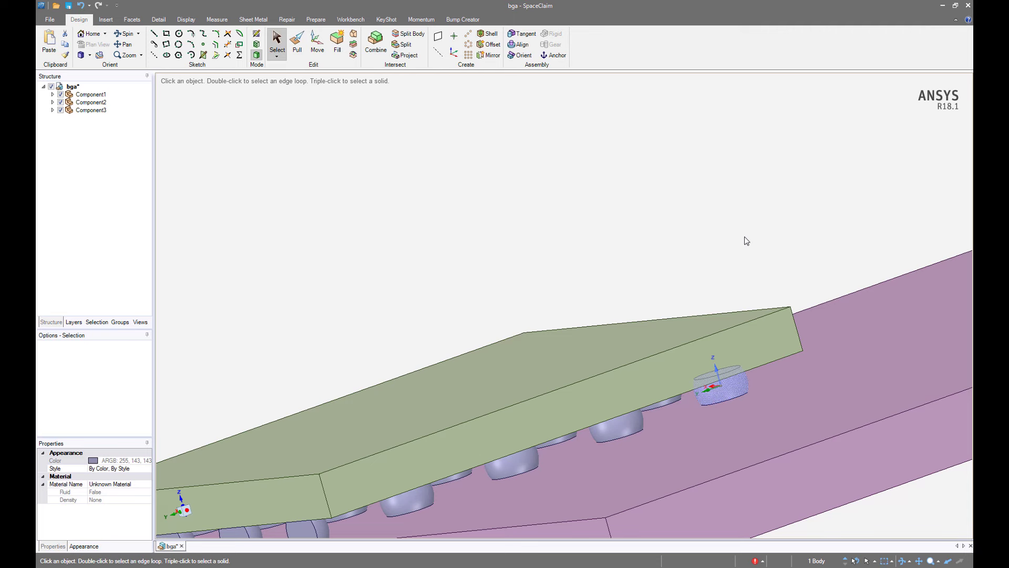
key("Escape")
middle_click_drag(739, 269, 676, 289)
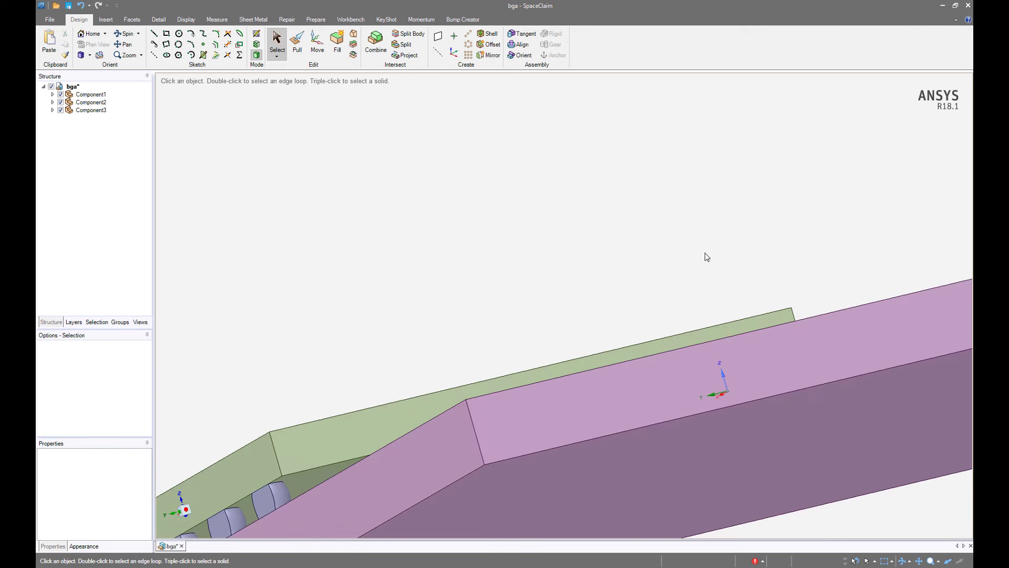
left_click(558, 413)
middle_click_drag(558, 412, 557, 415)
left_click(718, 286)
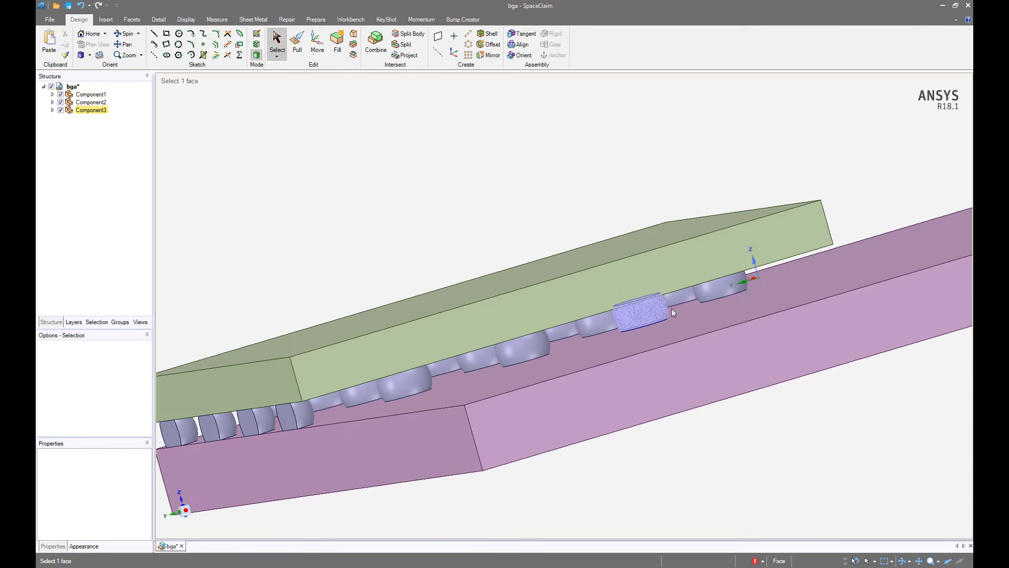
key("Escape")
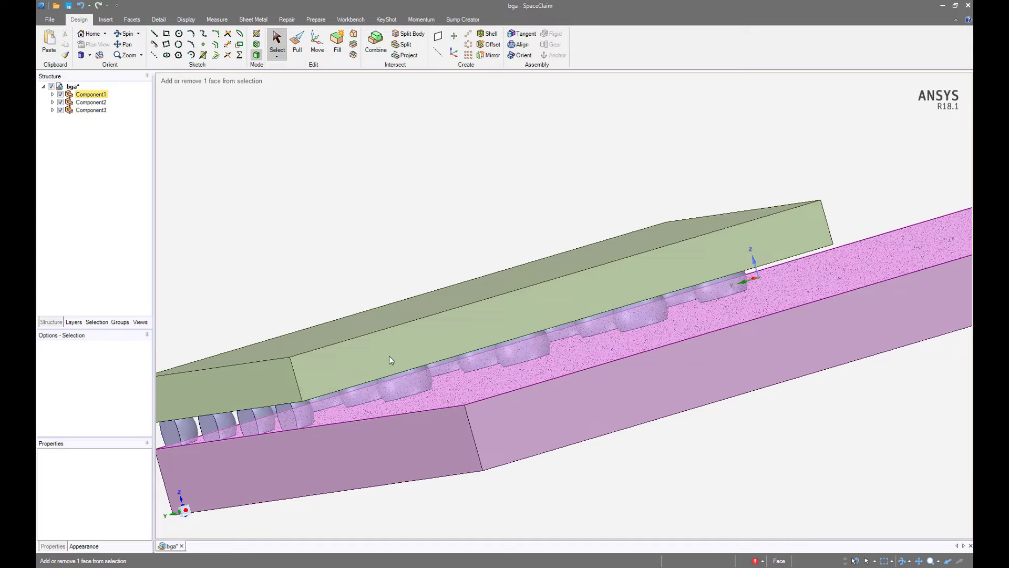
middle_click_drag(370, 348, 475, 282)
left_click(428, 326)
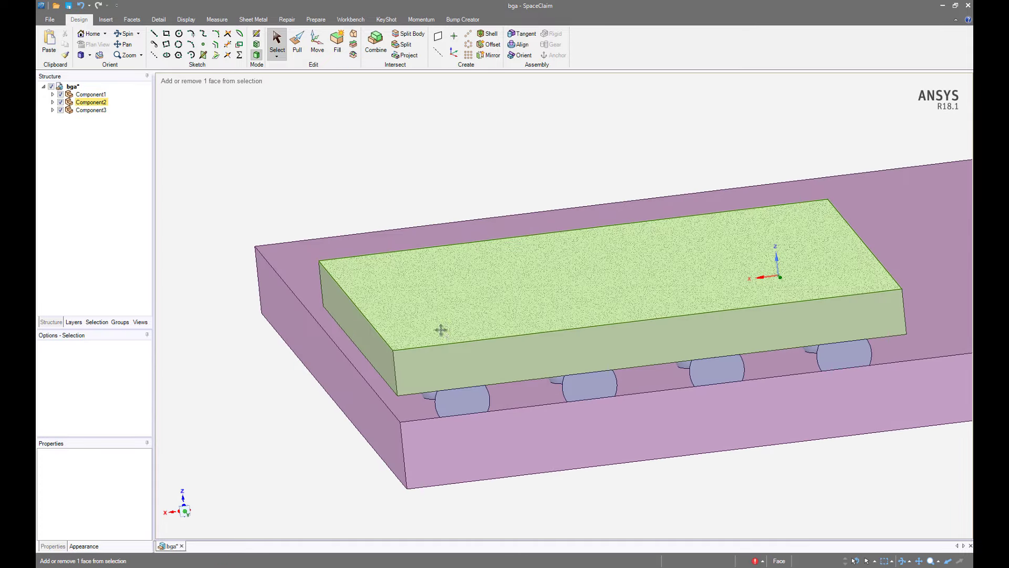
scroll(449, 352, "up", 5)
scroll(455, 393, "down", 3)
middle_click_drag(514, 367, 505, 349)
left_click(472, 383)
scroll(452, 420, "up", 3)
key("Escape")
left_click(515, 424)
key("Escape")
left_click(400, 371)
left_click(386, 363)
left_click(440, 407)
left_click(441, 446)
left_click(443, 351)
left_click(450, 390)
scroll(454, 392, "down", 3)
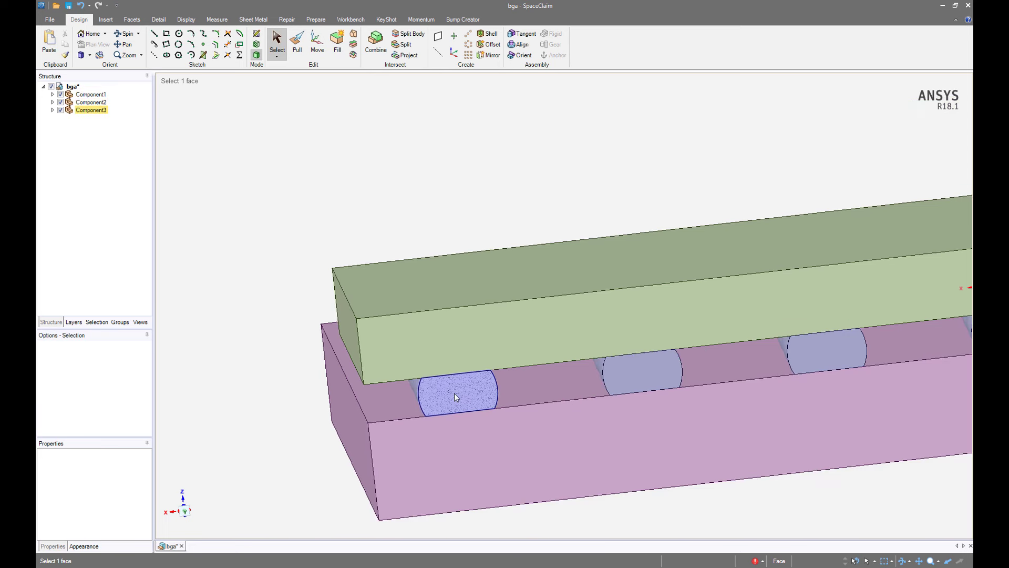
middle_click_drag(454, 393, 391, 389)
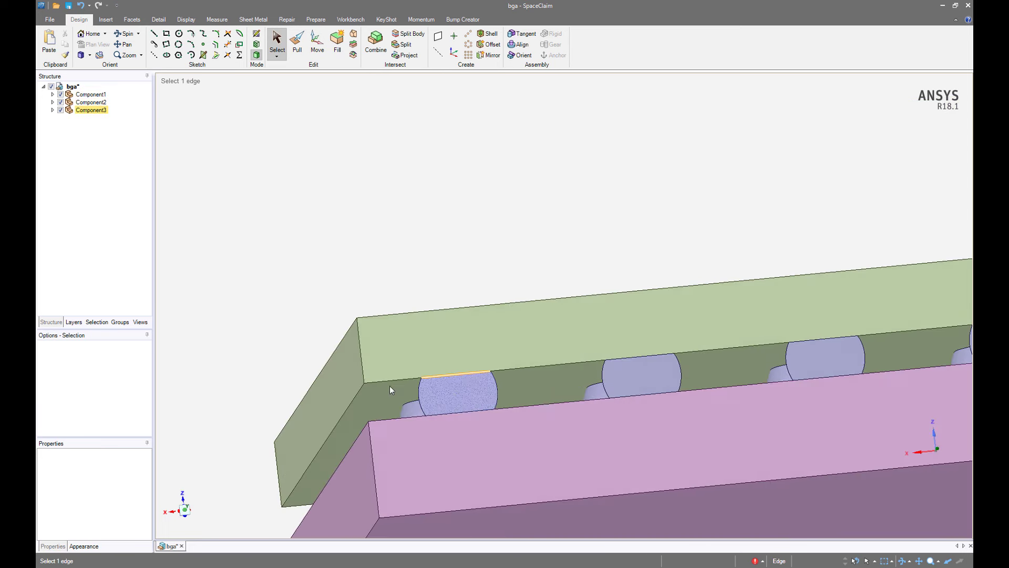
Create a datum plane on the package's underside face.
left_click(390, 387)
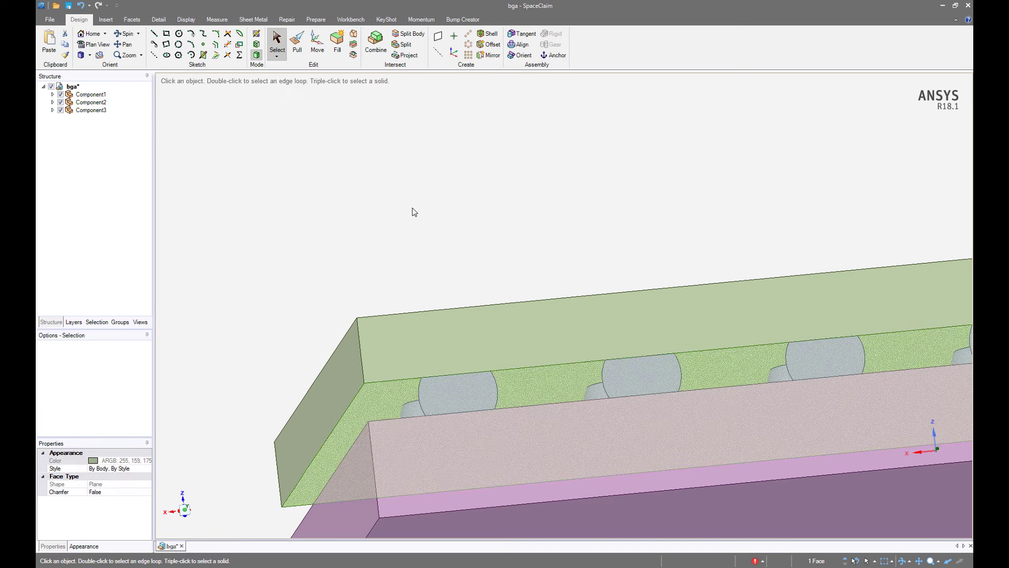
left_click(438, 35)
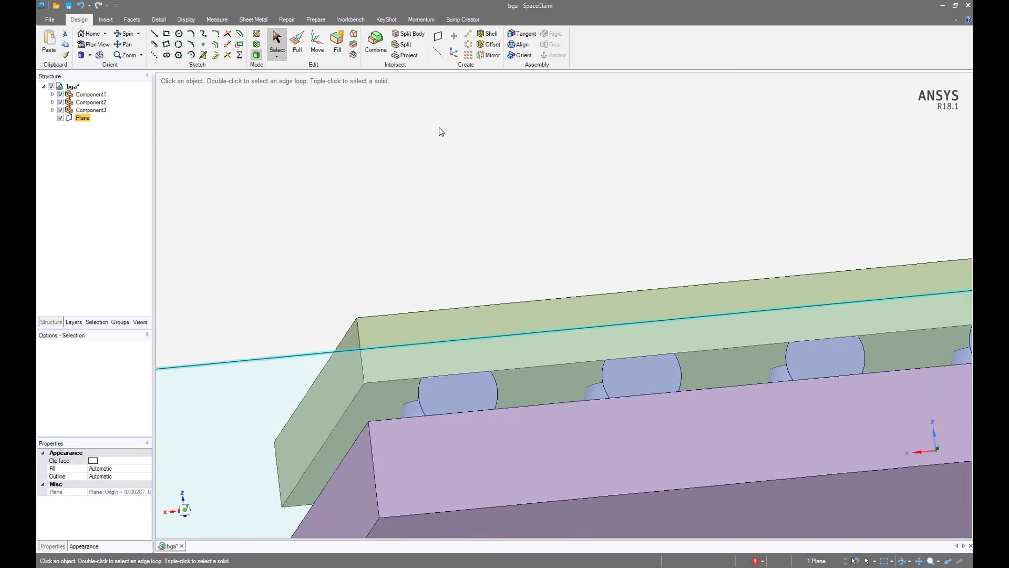
middle_click_drag(440, 144, 444, 208)
Create a second datum plane on the board's top face.
left_click(371, 419)
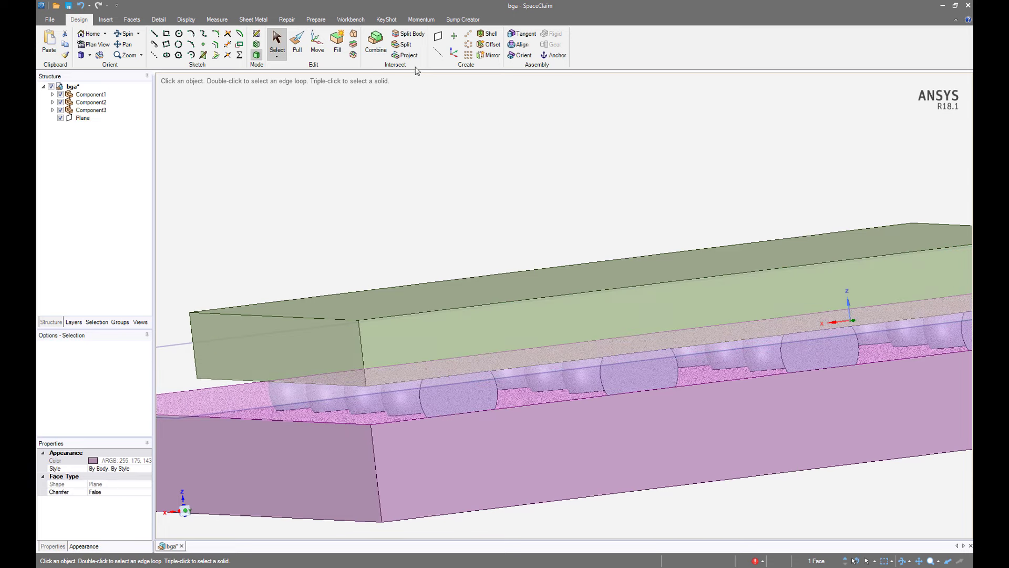
left_click(443, 41)
key("m")
middle_click_drag(223, 364, 160, 201)
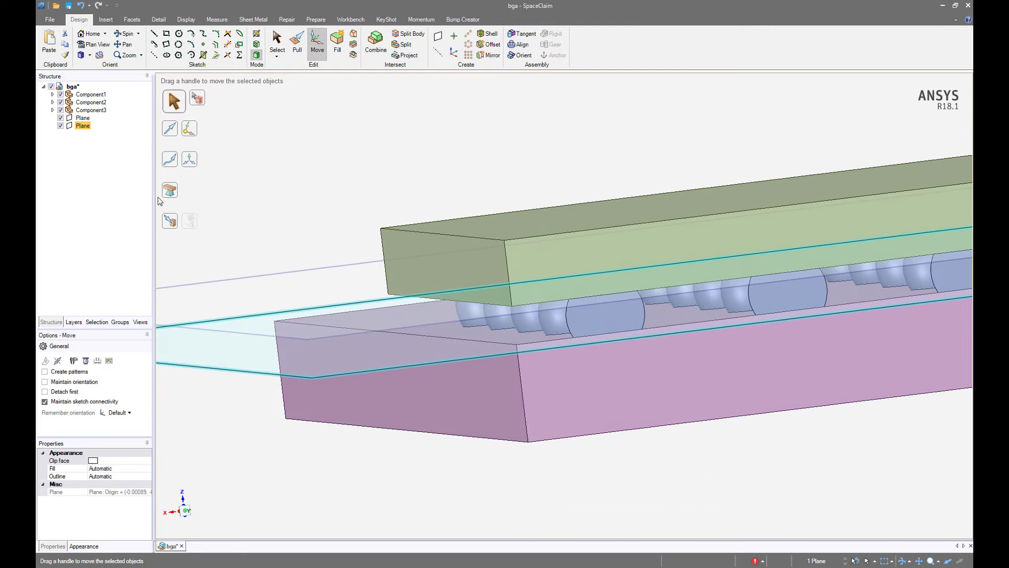
Switch the SpaceClaim unit system to Metric in the application options.
left_click(50, 21)
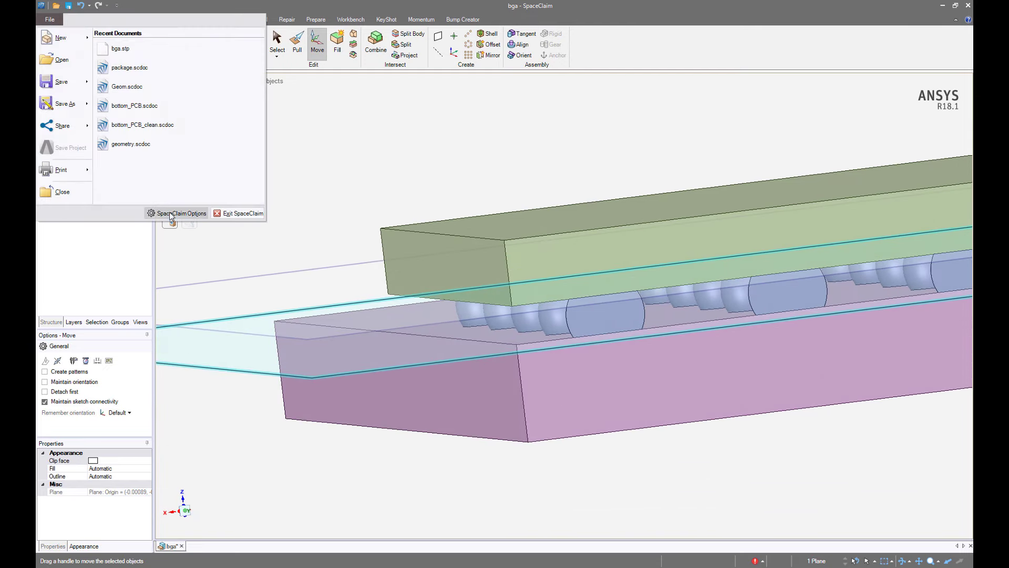
left_click(193, 215)
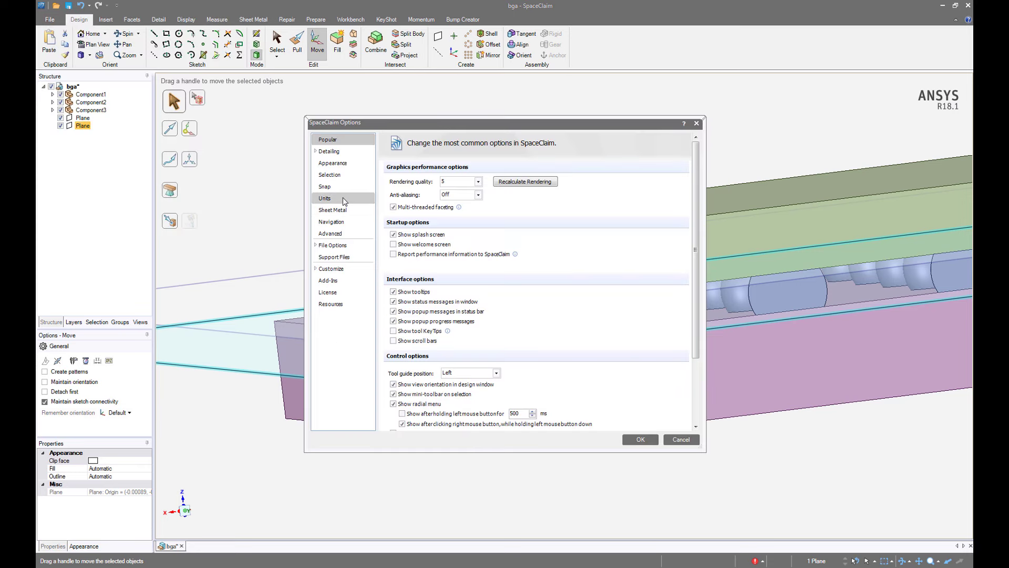
left_click(343, 198)
left_click(481, 203)
left_click(474, 219)
left_click(630, 440)
Move both datum planes 0.001 along Z into the solder-ball gap.
left_click(415, 319)
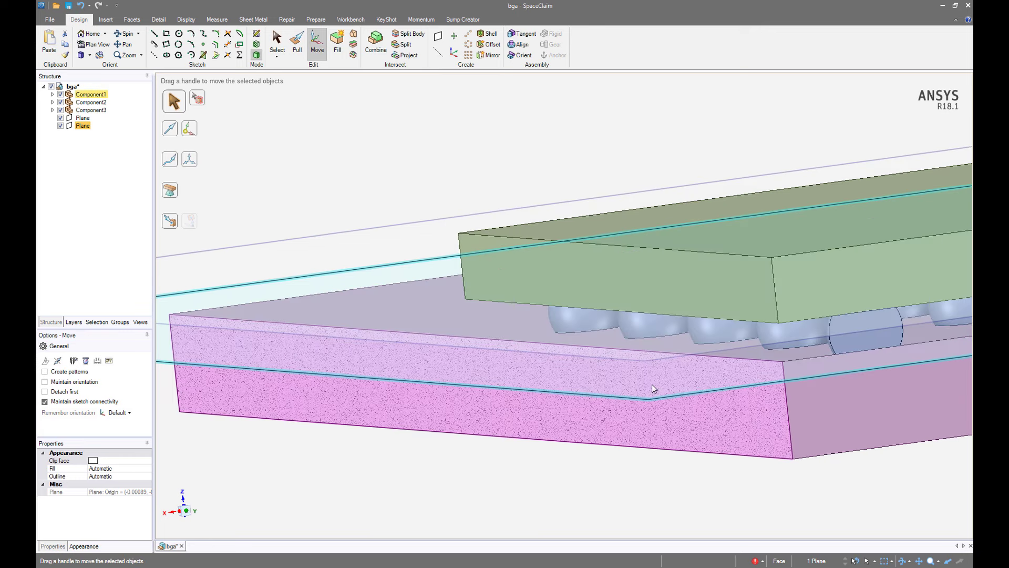
left_click(647, 397)
left_click(646, 367)
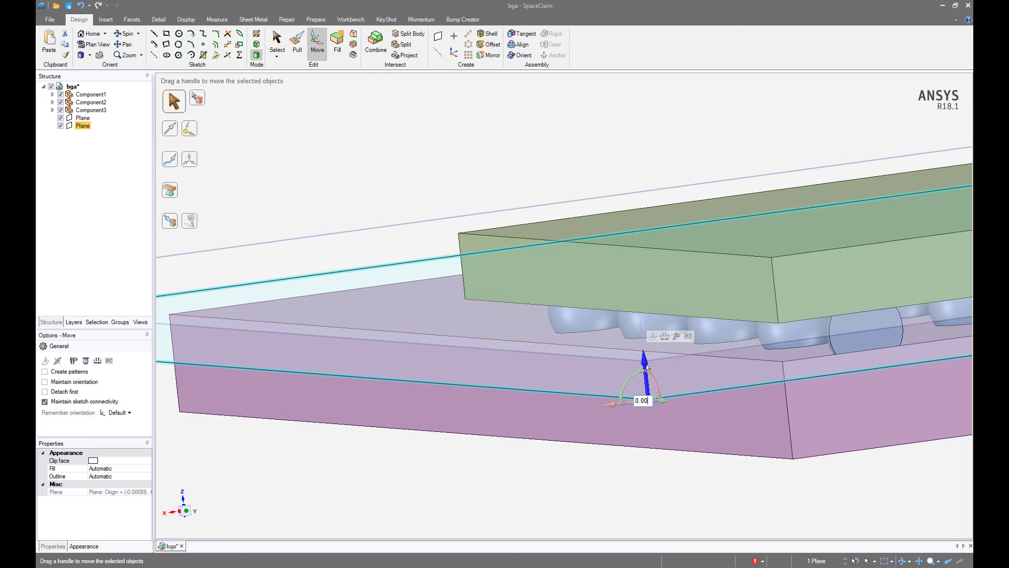
type("1")
key("Return")
middle_click_drag(642, 355, 367, 323)
left_click(278, 293)
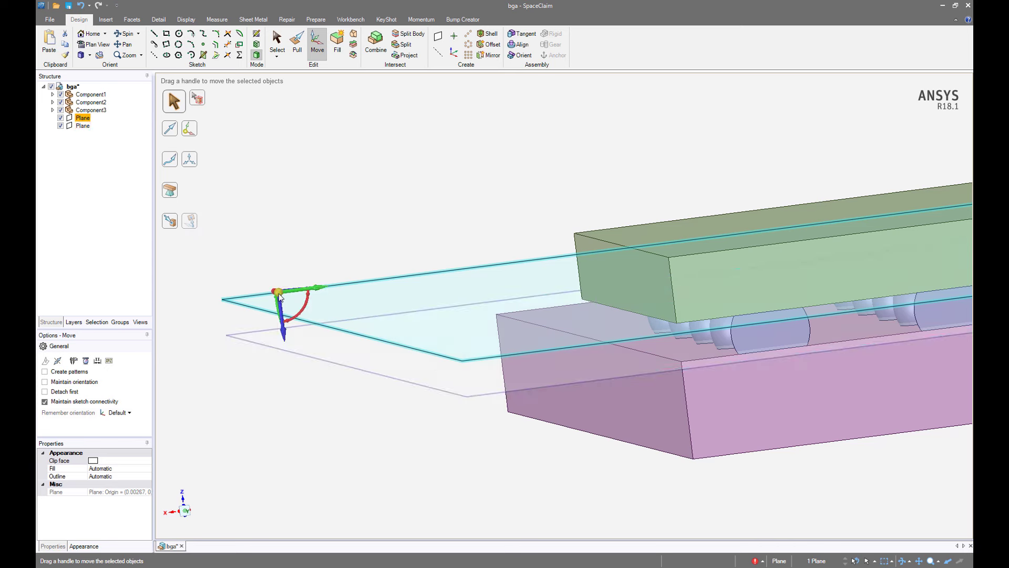
left_click(284, 334)
type("0.00")
key("Return")
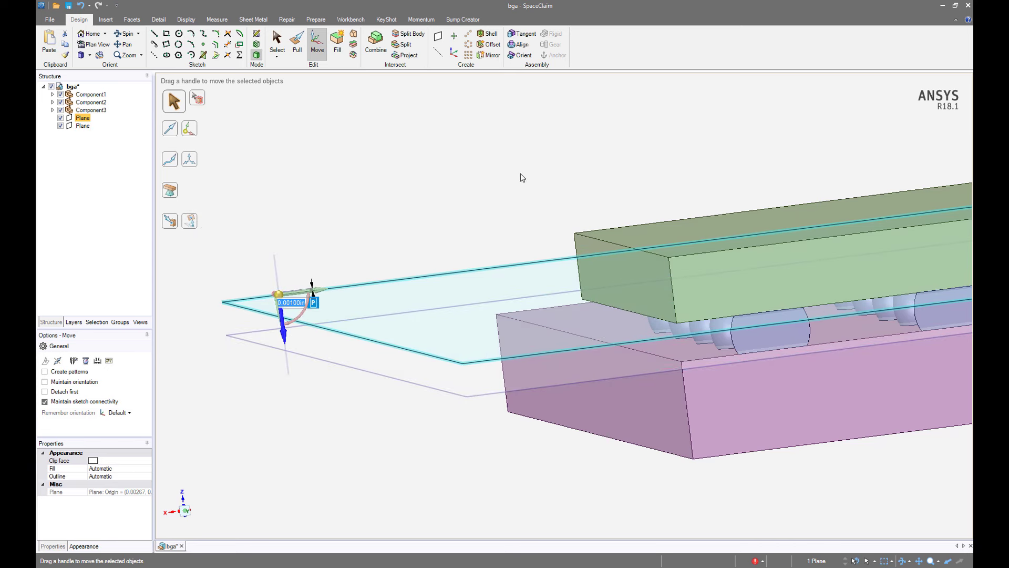
left_click(506, 185)
Hide the package and board bodies so only the solder balls show.
left_click(657, 243)
key("ctrl+h")
left_click(723, 428)
key("ctrl+h")
scroll(527, 461, "down", 3)
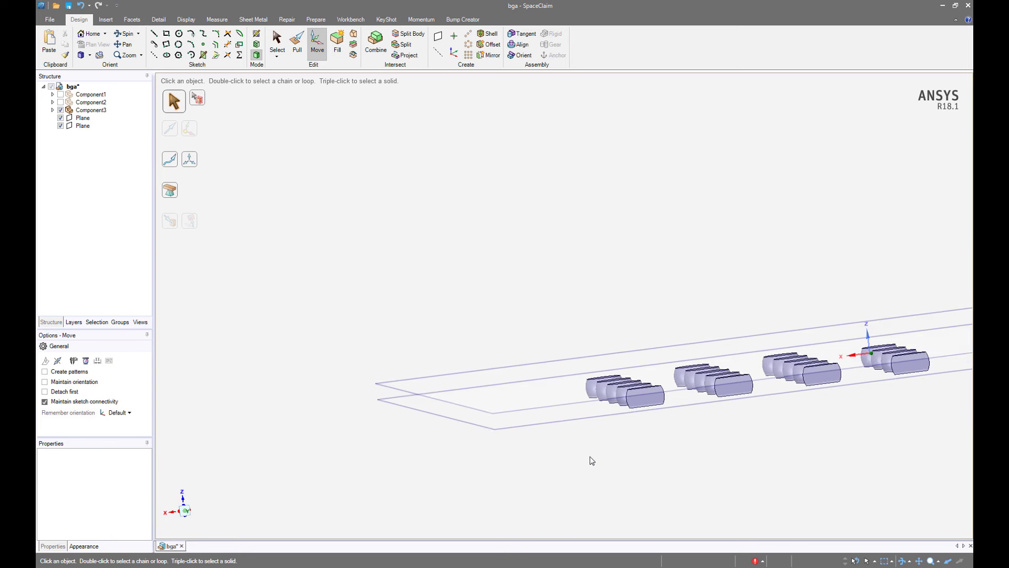
Split the solder balls with the lower and upper datum planes.
left_click(408, 33)
middle_click_drag(546, 241, 546, 269)
left_click_drag(477, 309, 868, 425)
left_click(435, 404)
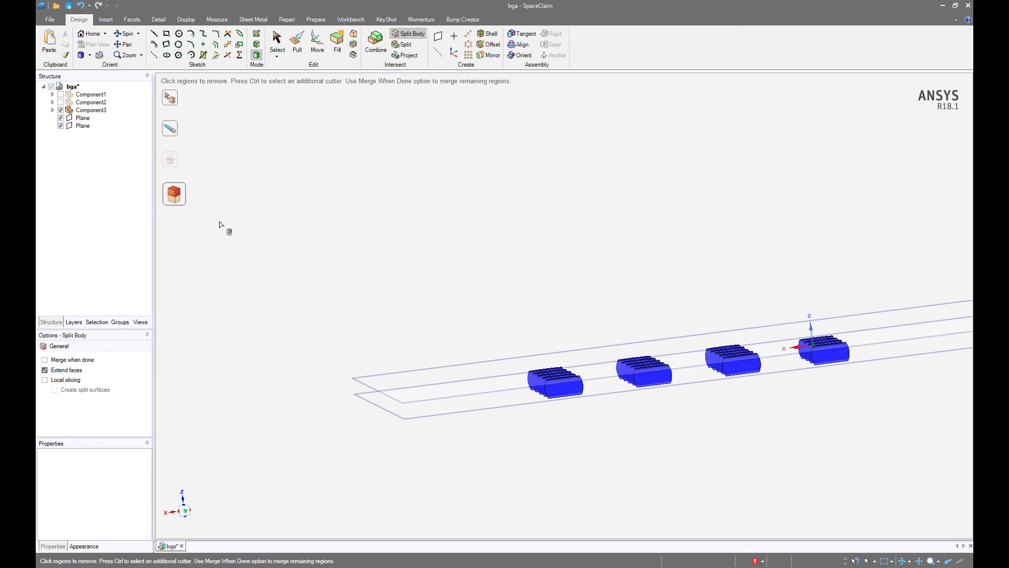
left_click(170, 128)
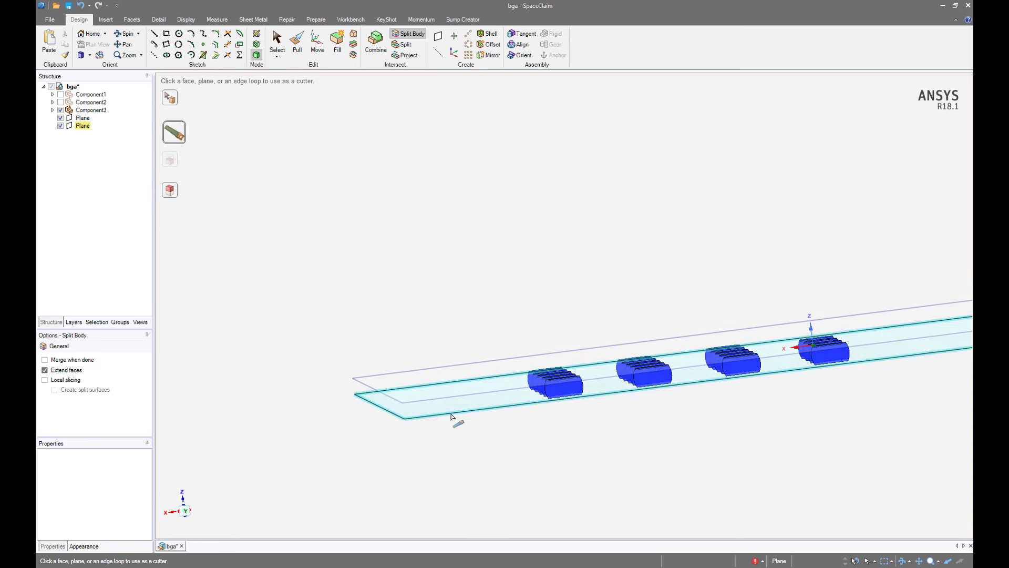
left_click(451, 416)
key("Escape")
Show all bodies again and save the model as bga.scdoc.
scroll(576, 406, "up", 5)
scroll(589, 329, "down", 3)
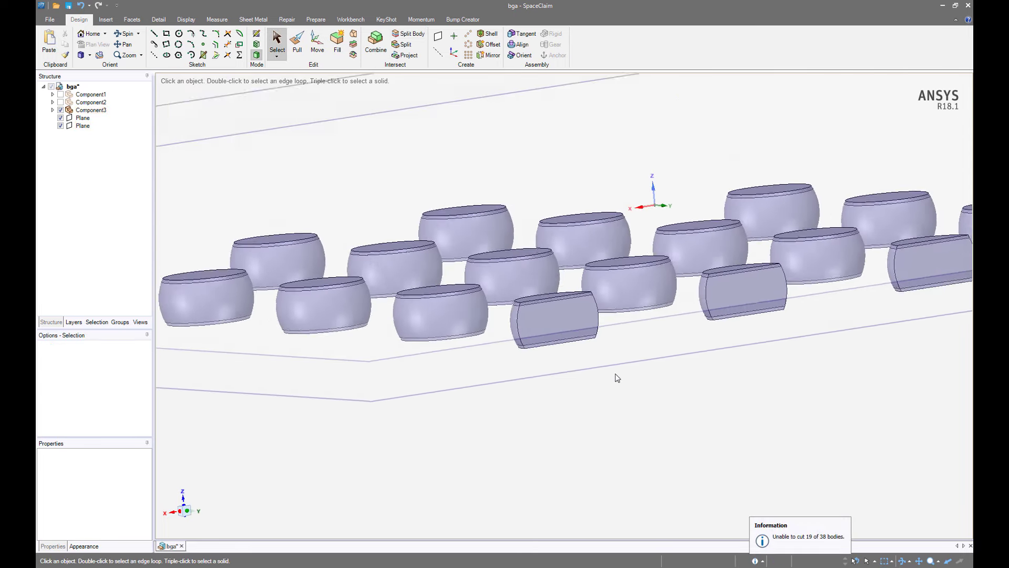
scroll(617, 377, "down", 2)
right_click(384, 432)
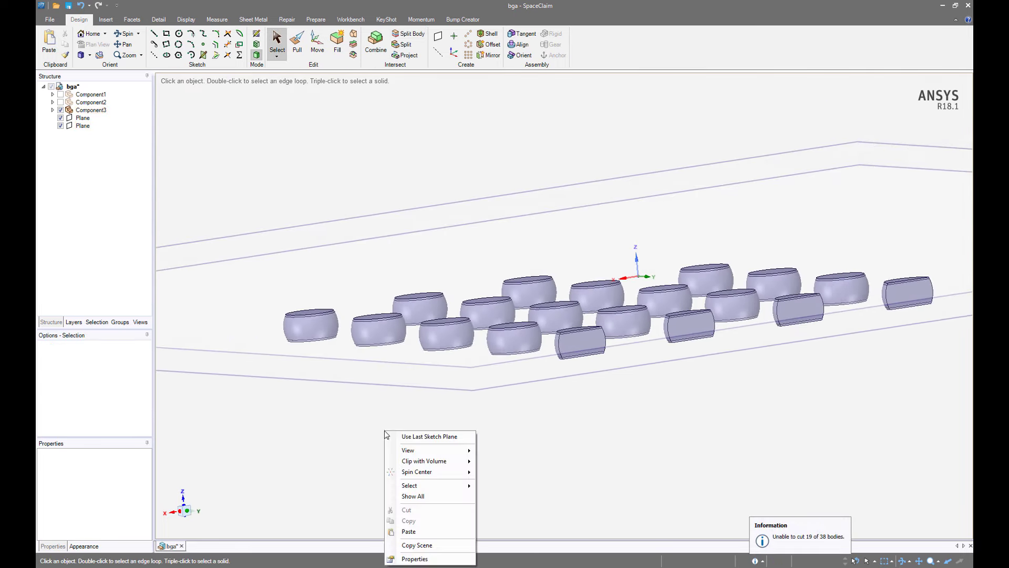
left_click(413, 496)
middle_click_drag(433, 495, 559, 451)
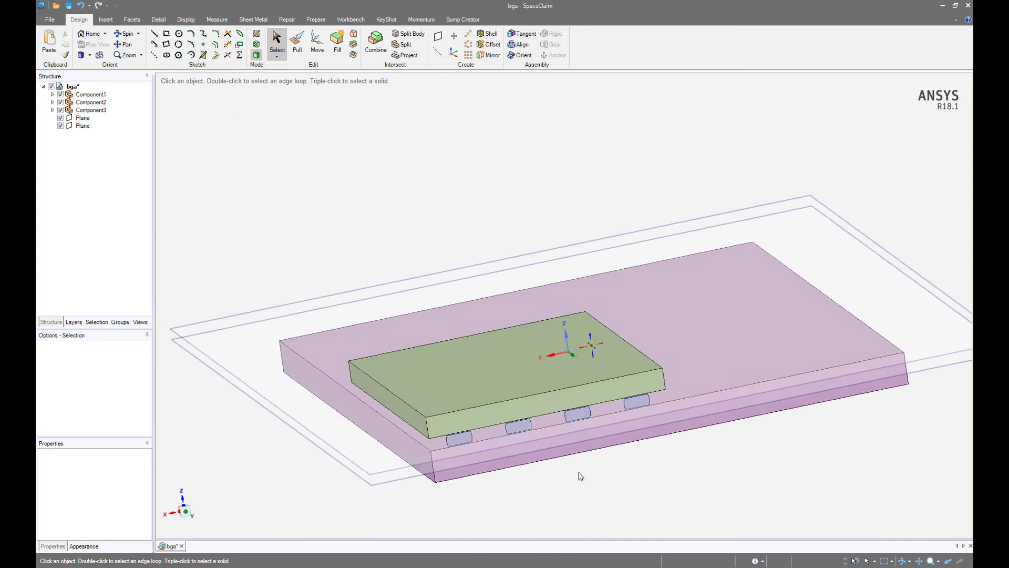
left_click(68, 6)
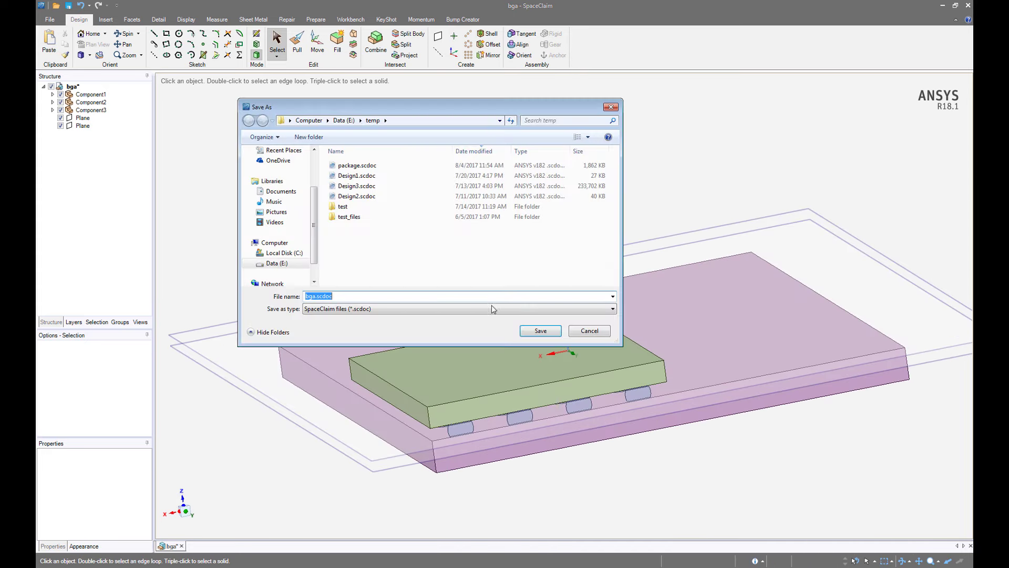
left_click(534, 333)
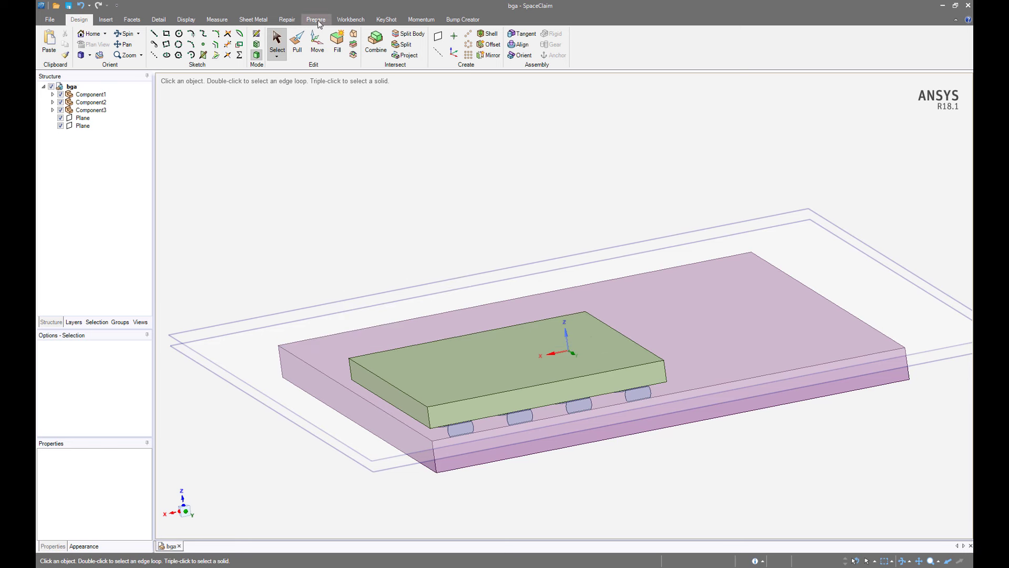
Share the 76 coincident faces and 92 edges, then send the geometry to Workbench 18.1.
left_click(350, 19)
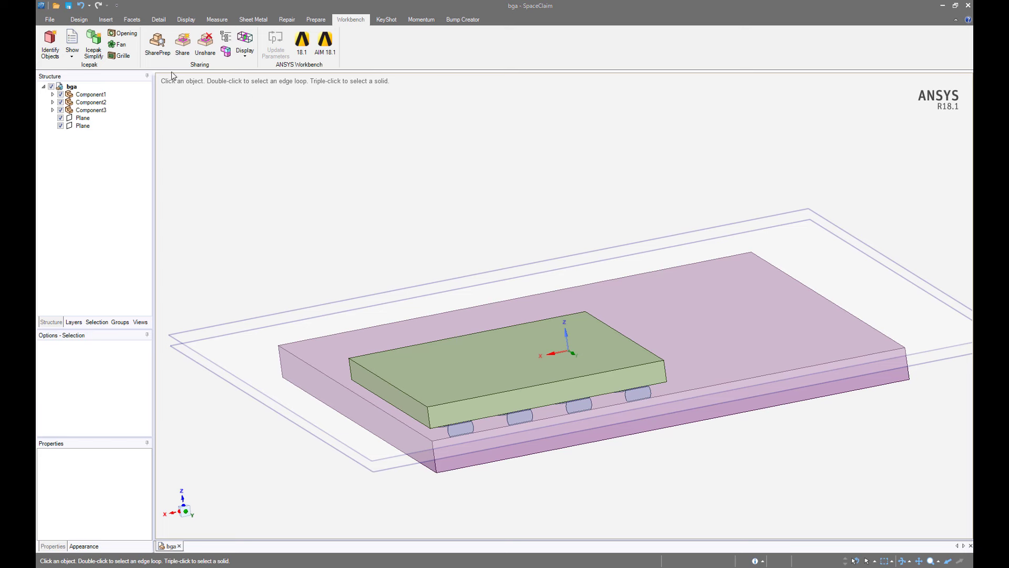
left_click(182, 44)
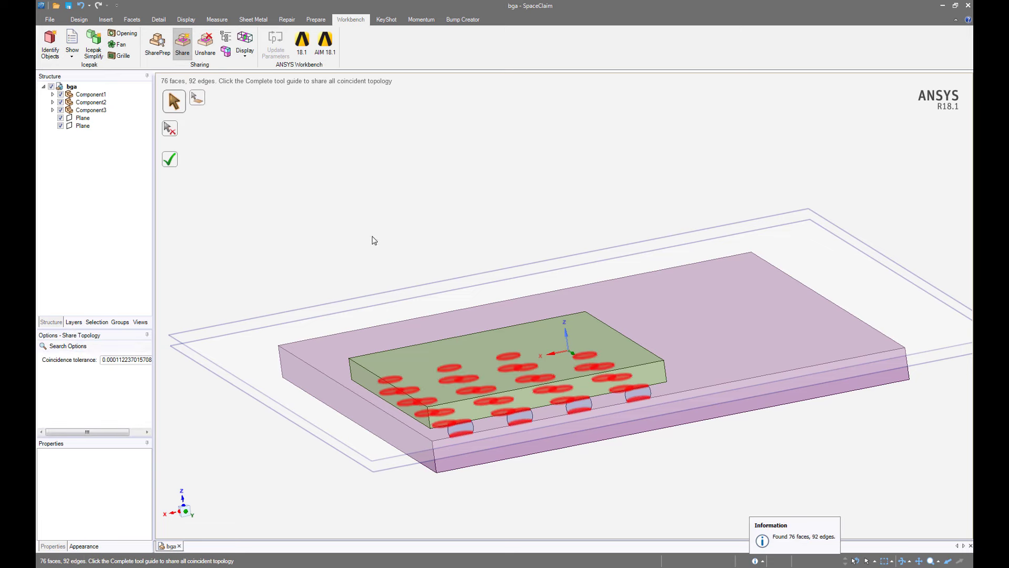
middle_click_drag(598, 415, 391, 342)
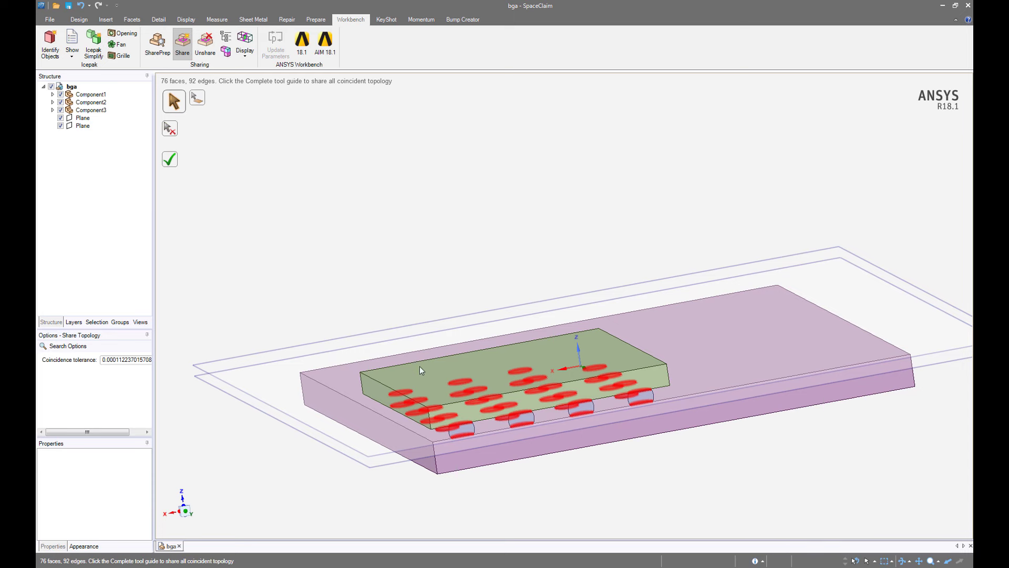
scroll(421, 371, "up", 4)
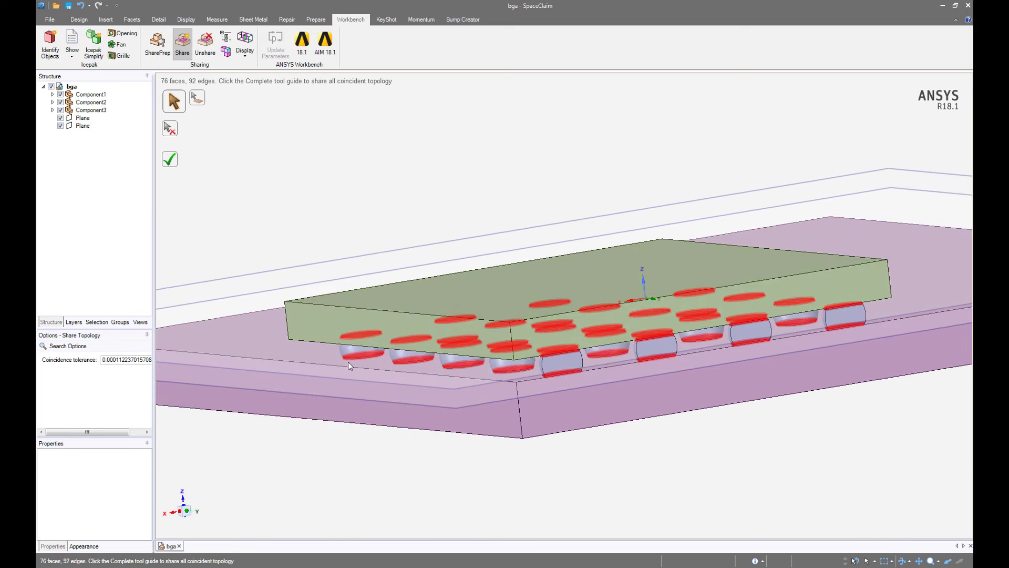
left_click(170, 159)
scroll(542, 373, "up", 2)
scroll(542, 373, "up", 2)
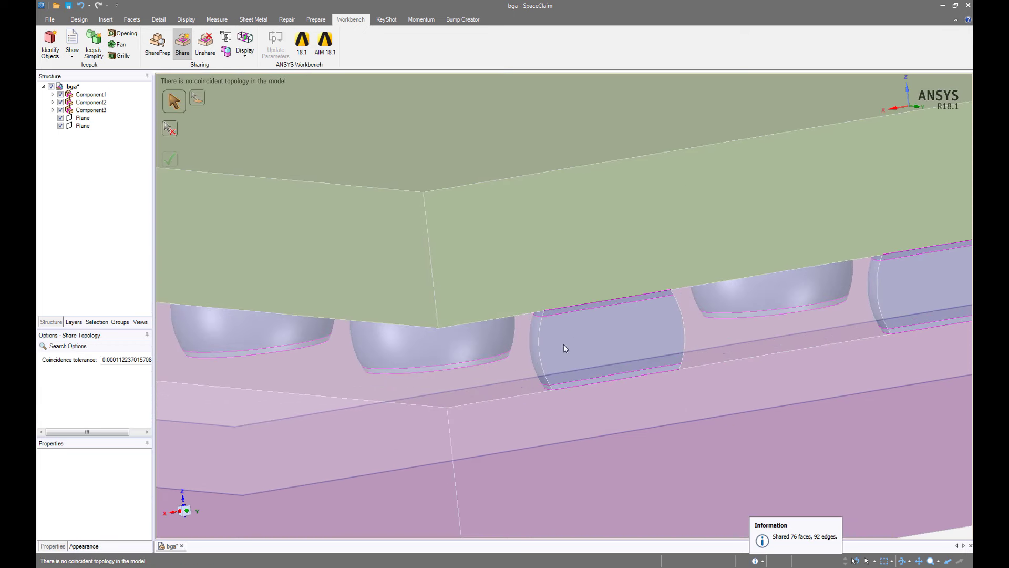
key("h")
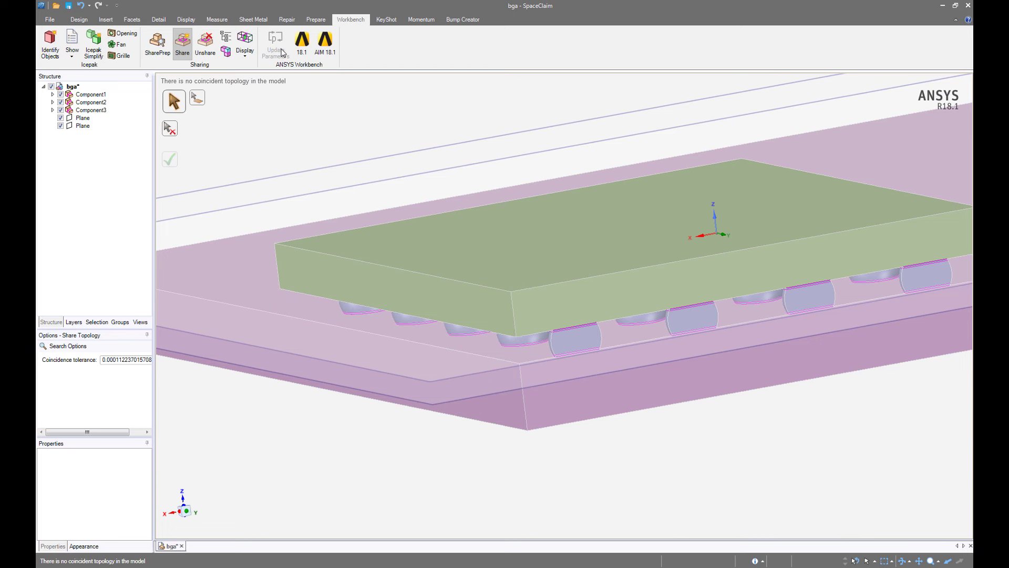
left_click(306, 52)
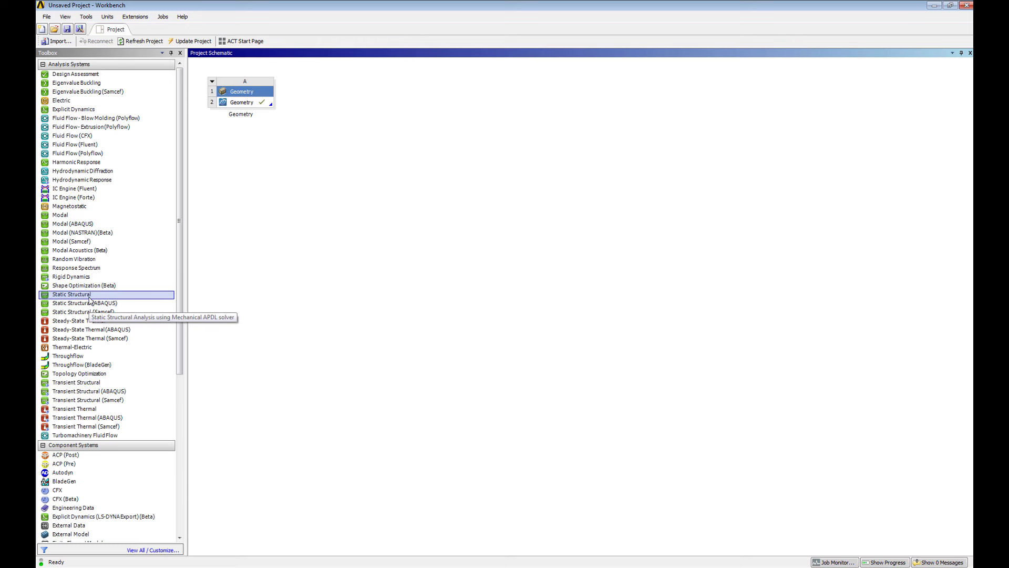
Link a Static Structural analysis to Geometry cell A2 and open the ACT Start Page.
left_click_drag(89, 300, 260, 105)
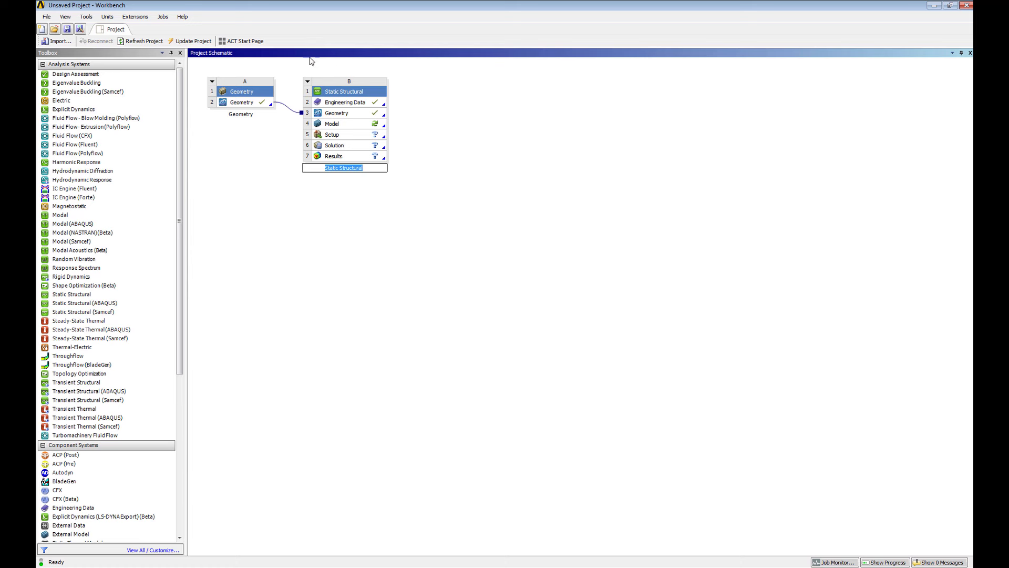
left_click(240, 42)
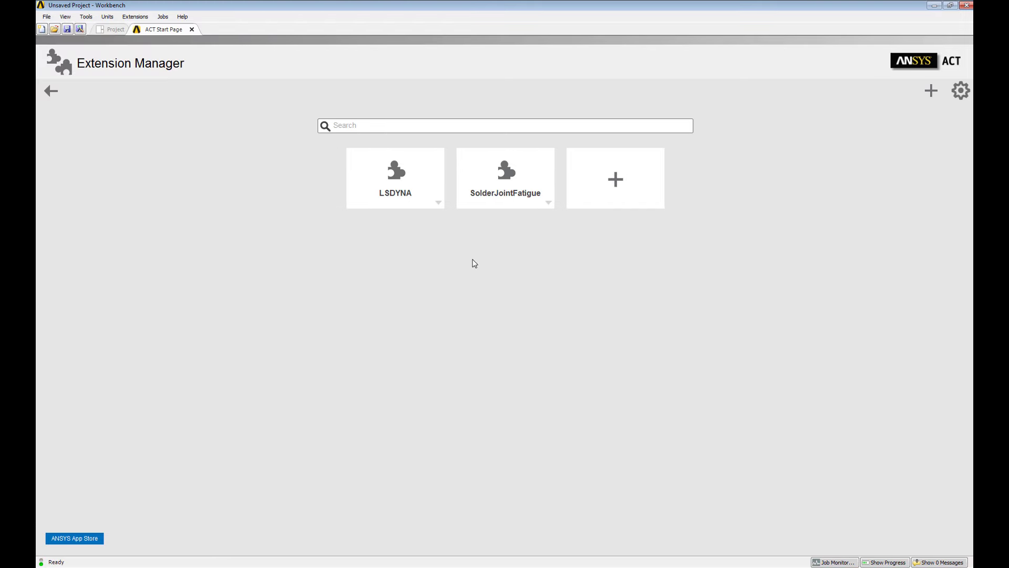
Load the SolderJointFatigue extension, open the model in Mechanical, then return to the schematic.
left_click(502, 181)
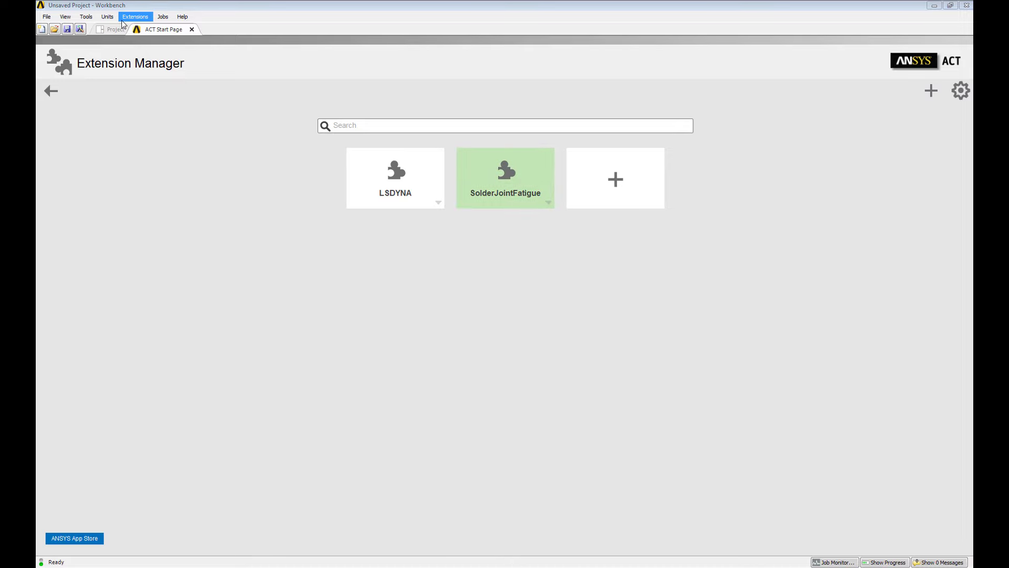
left_click(191, 29)
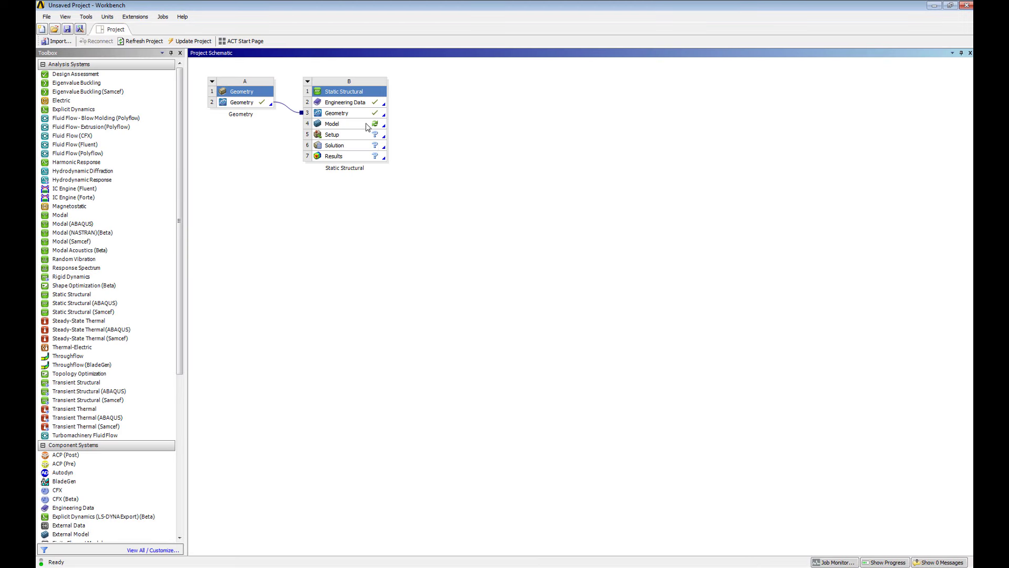
double_click(367, 127)
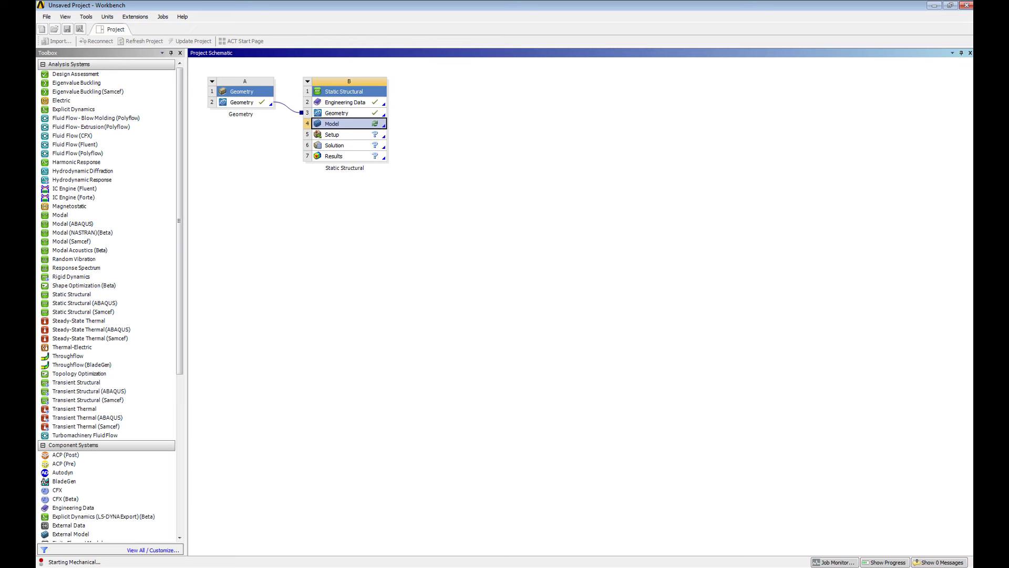
left_click(346, 104)
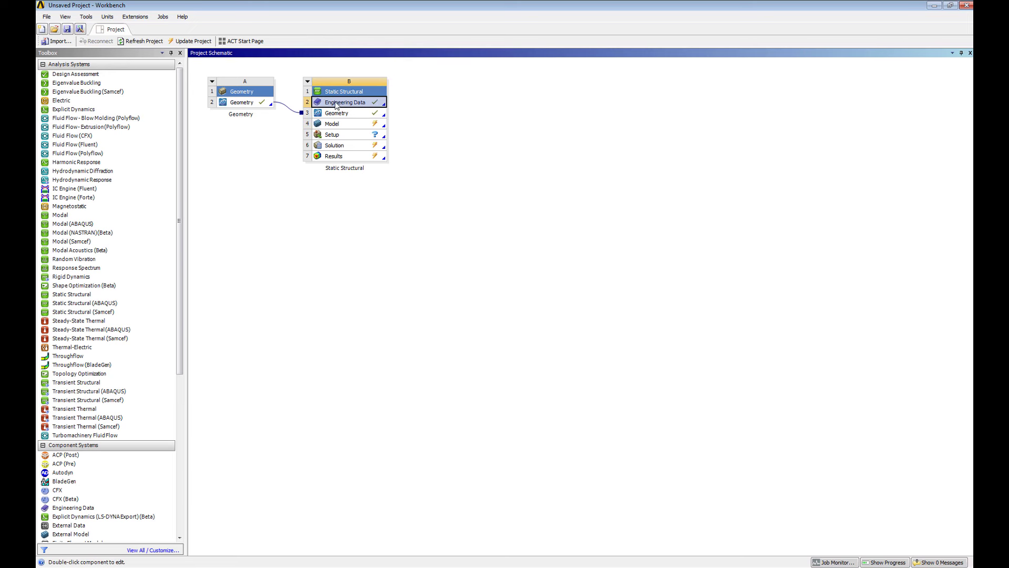
Import the Solder, PCB and Substrate materials file and review the solder's Anand Viscoplasticity constants.
right_click(345, 103)
left_click(371, 107)
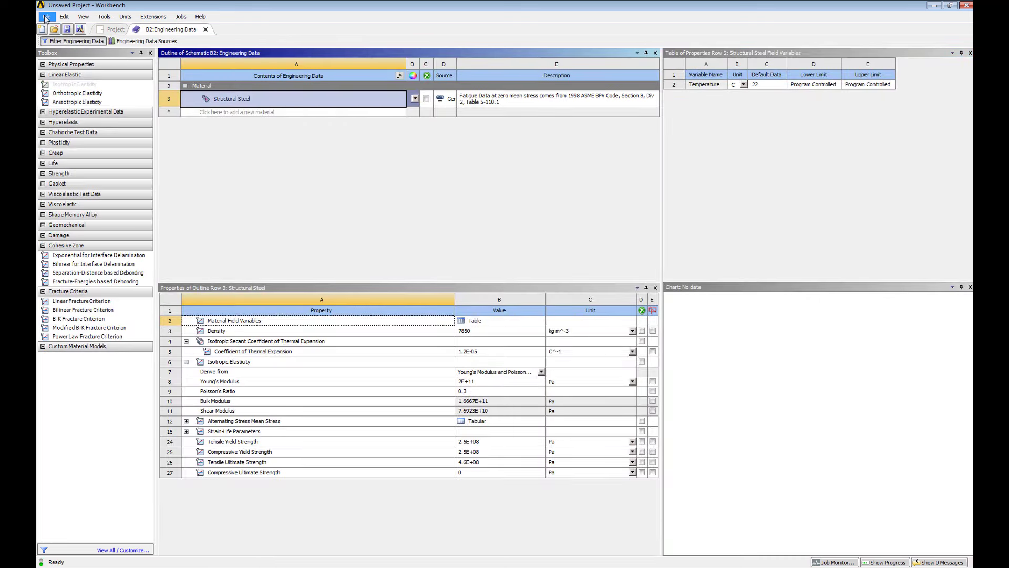
left_click(46, 16)
mouse_move(143, 229)
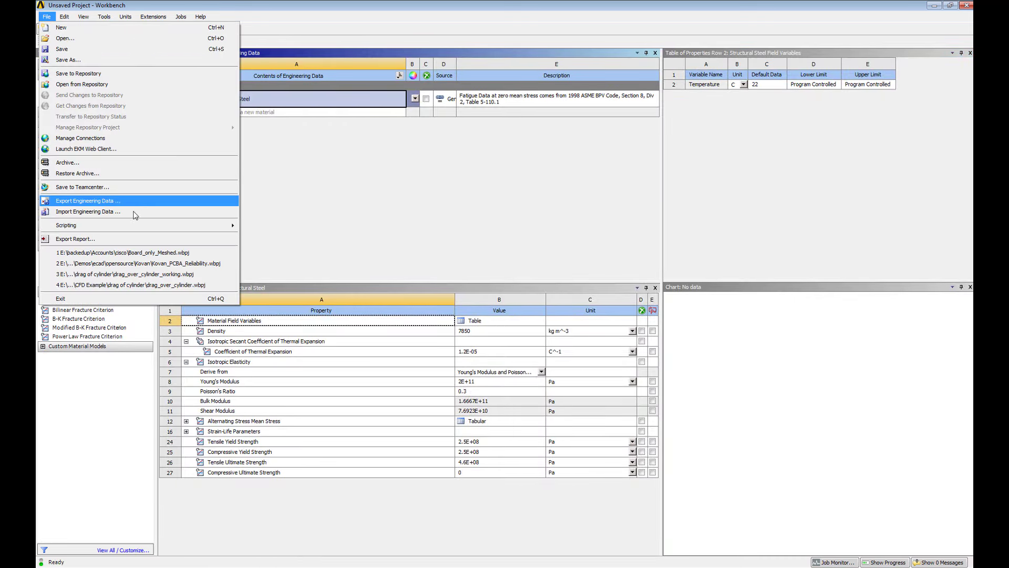
left_click(189, 211)
double_click(176, 77)
left_click(240, 97)
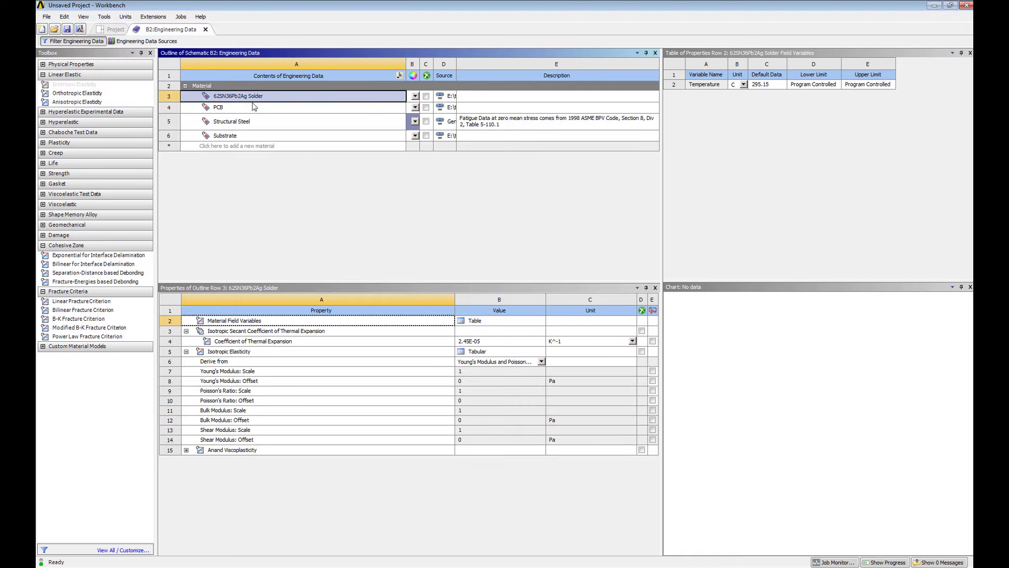
left_click(186, 450)
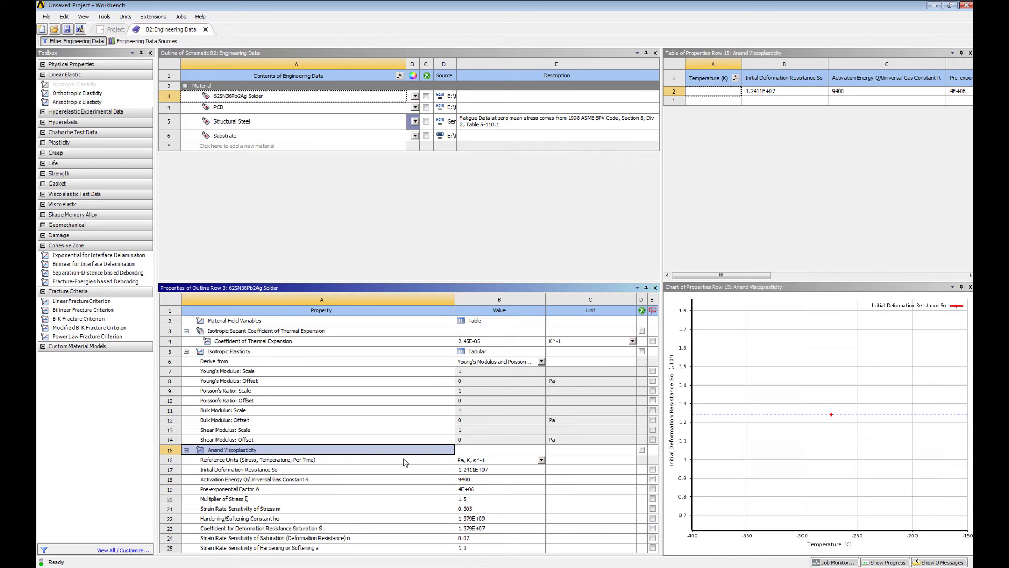
Open the model in Mechanical, accepting the geometry data read.
left_click(205, 29)
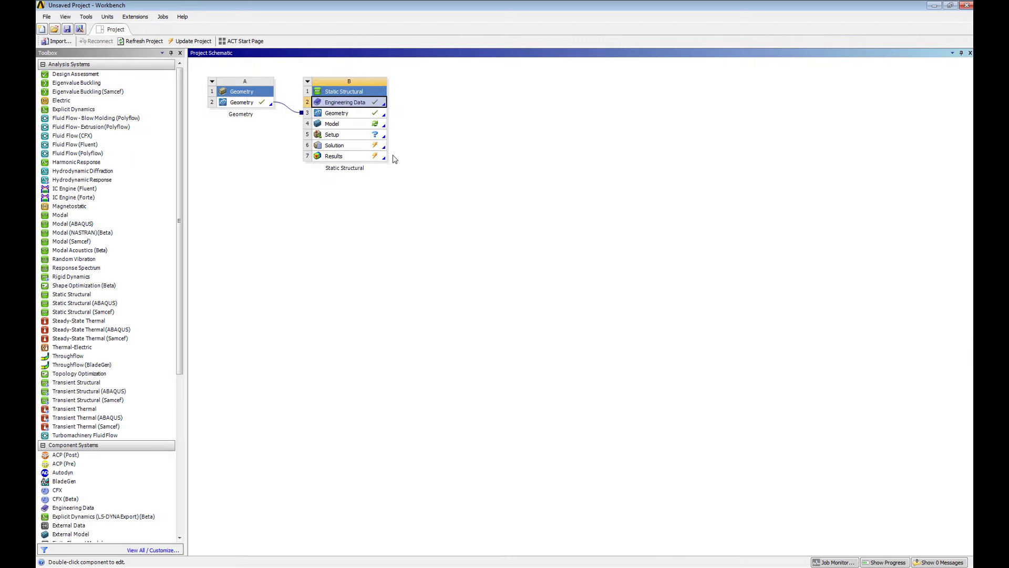
double_click(357, 129)
left_click(539, 311)
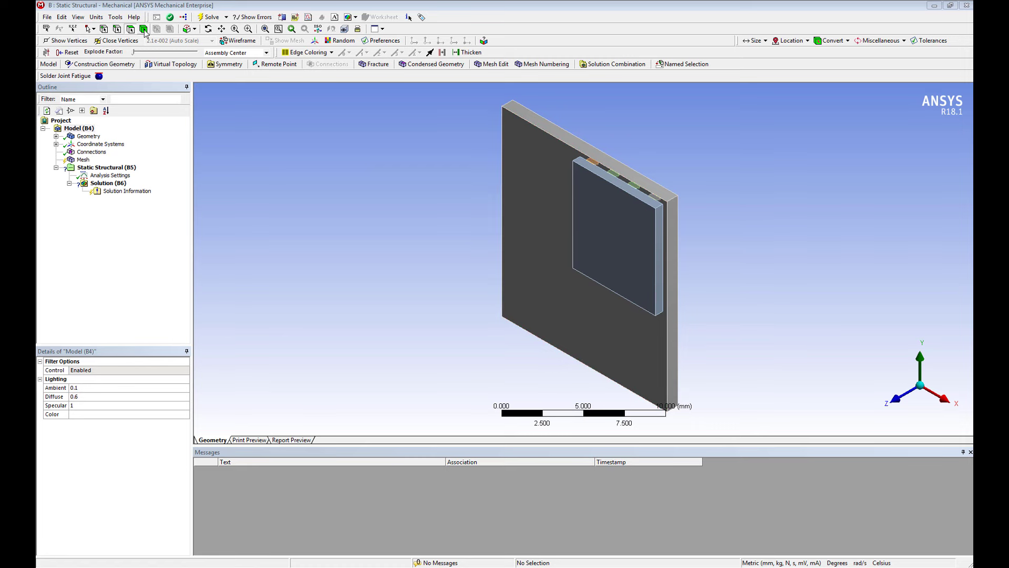
Assign the Substrate material to the substrate body.
left_click(600, 224)
right_click(599, 224)
mouse_move(634, 240)
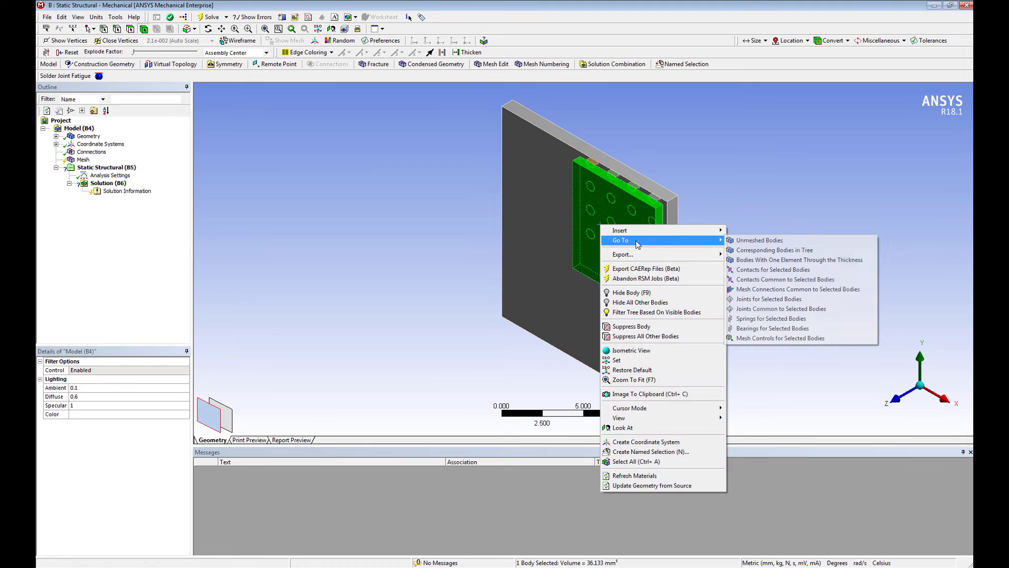
left_click(768, 250)
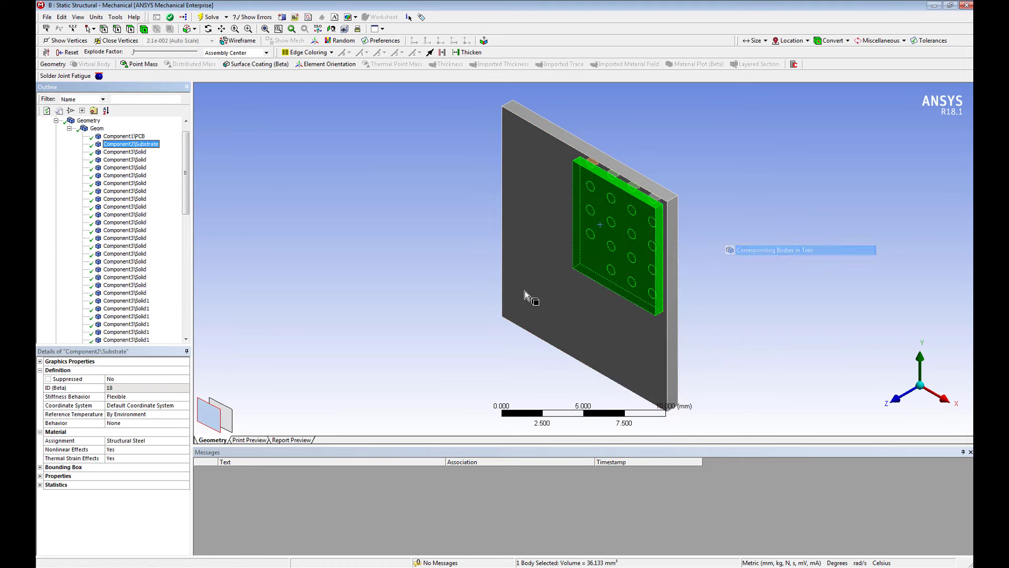
left_click(173, 440)
left_click(185, 441)
left_click(229, 504)
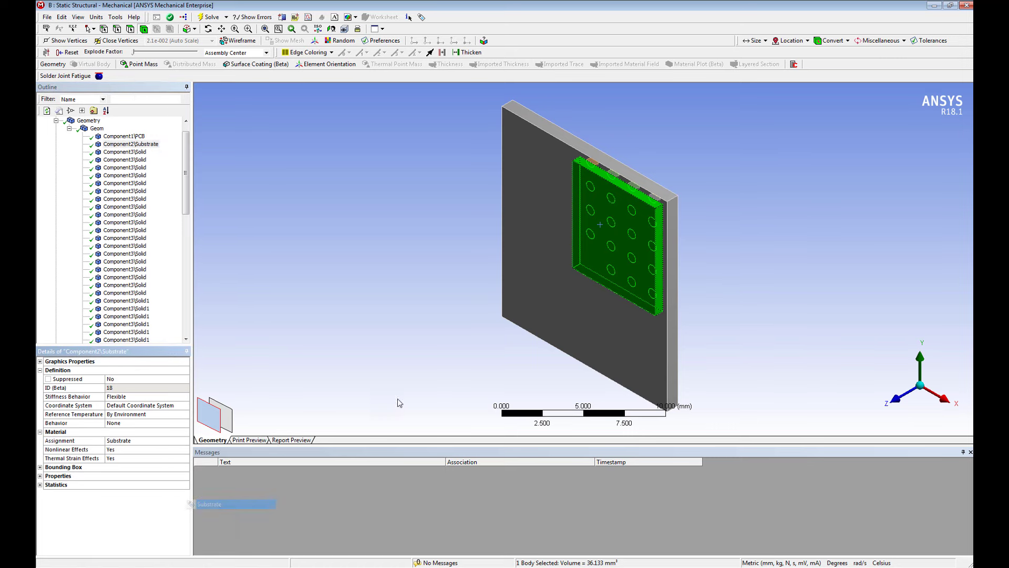
Assign the PCB material to the circuit board body.
left_click(575, 332)
right_click(574, 332)
mouse_move(693, 79)
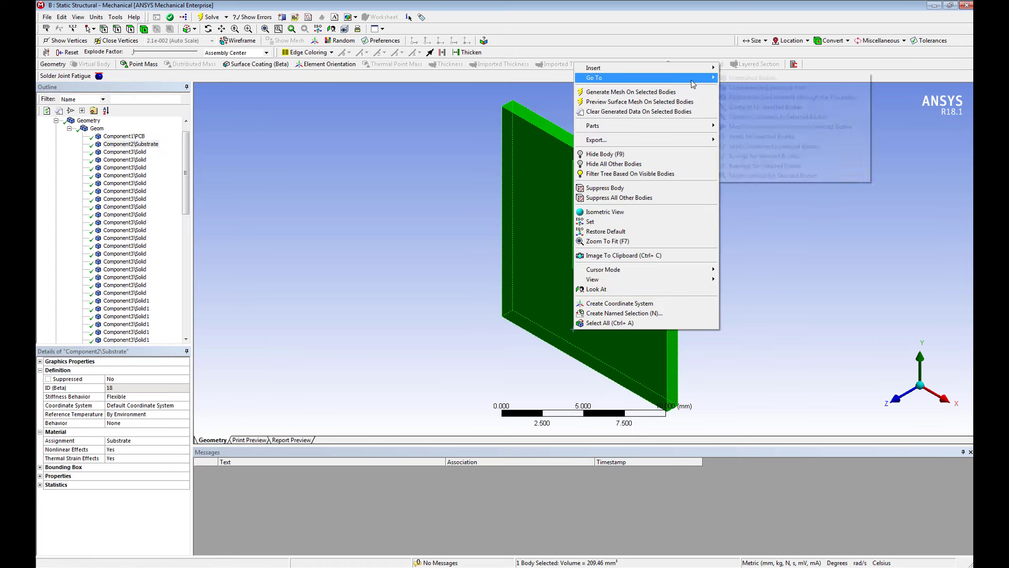
left_click(773, 89)
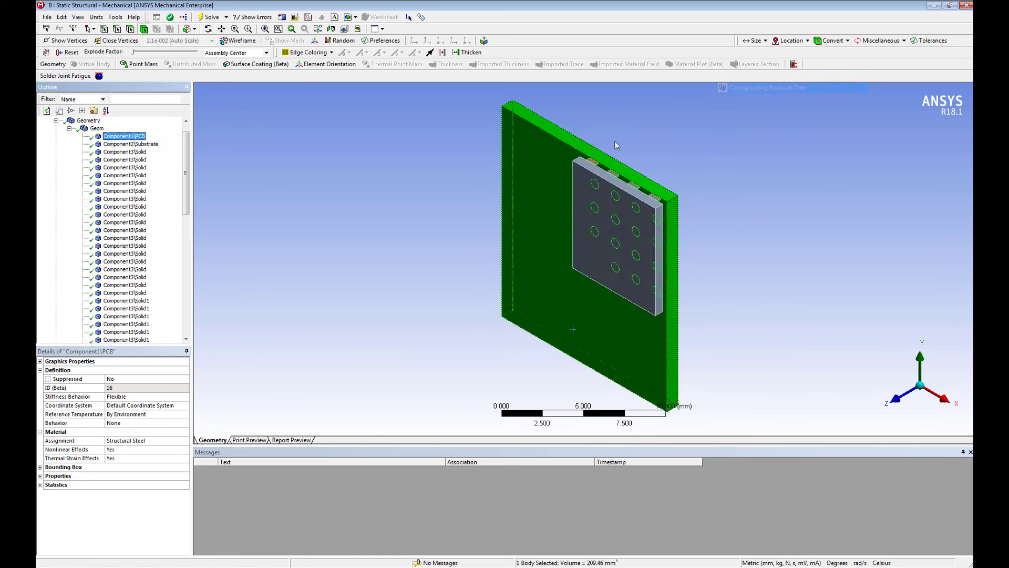
left_click(171, 442)
left_click(185, 440)
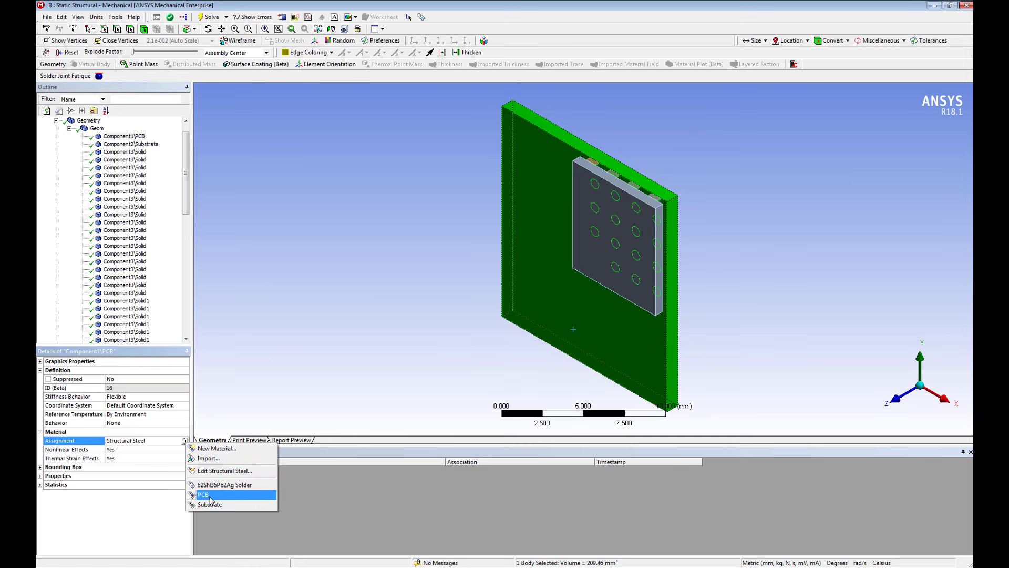
left_click(210, 497)
left_click(649, 270, "ctrl")
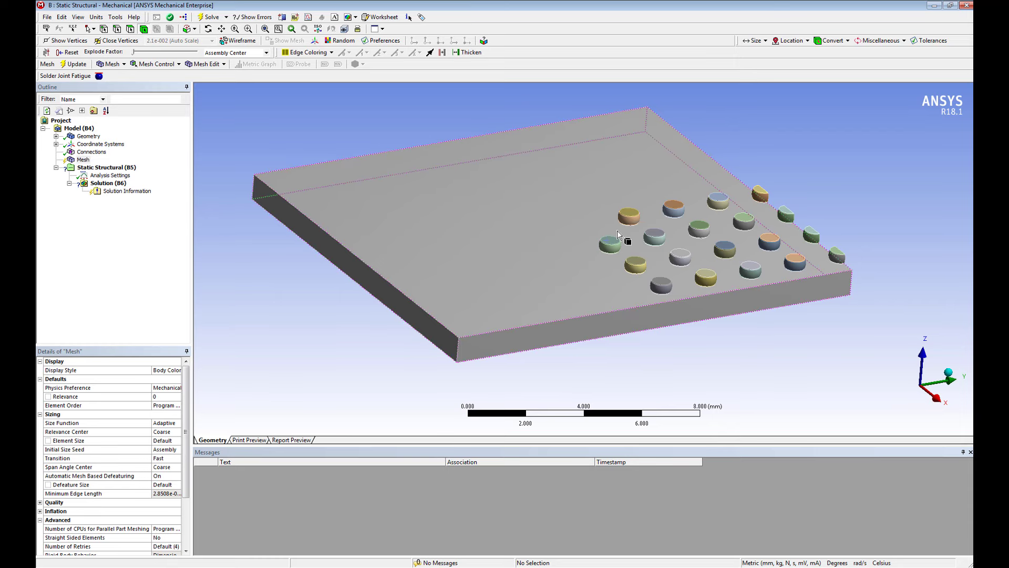
Zoom in on the solder balls and pick a ball's top and bottom pads.
middle_click_drag(617, 231, 590, 256, "ctrl")
scroll(590, 256, "up", 5)
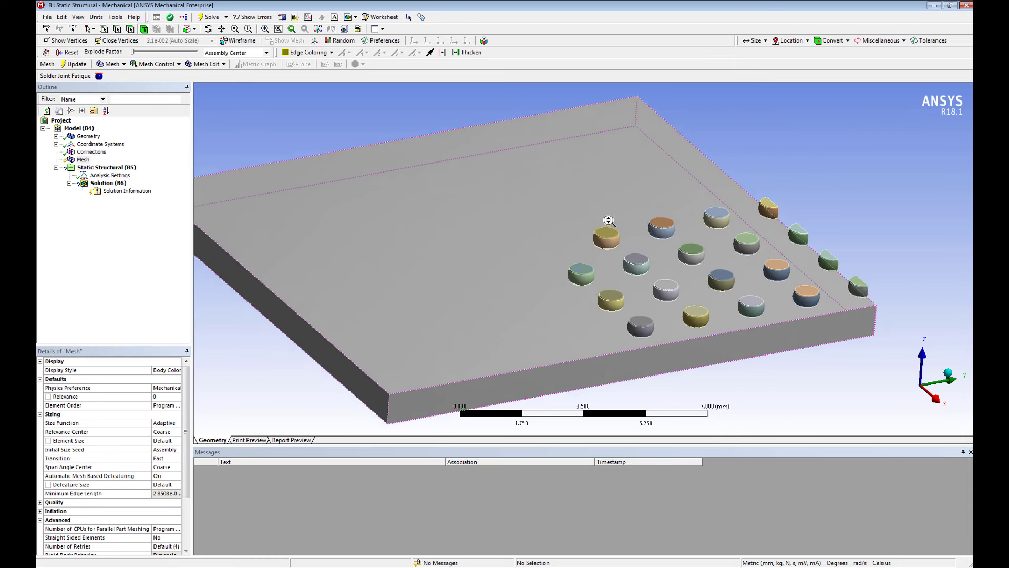
scroll(531, 185, "down", 3)
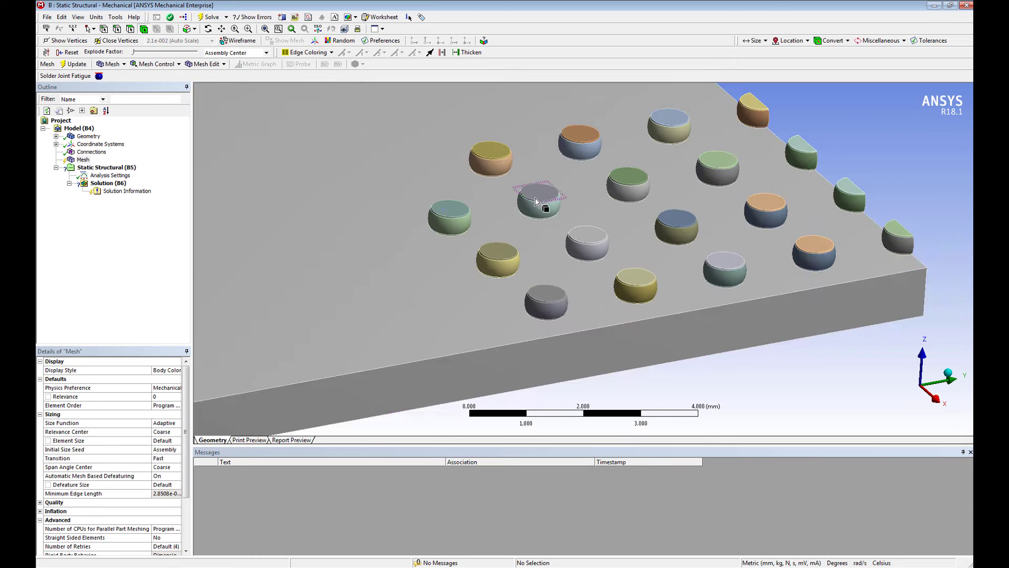
scroll(577, 242, "up", 2)
scroll(577, 243, "up", 3)
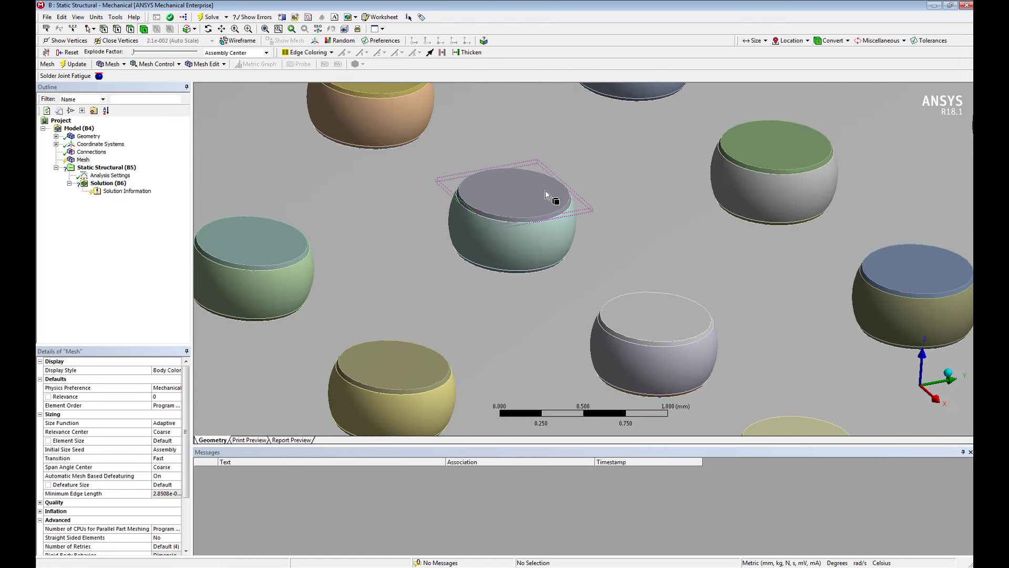
scroll(525, 216, "up", 3)
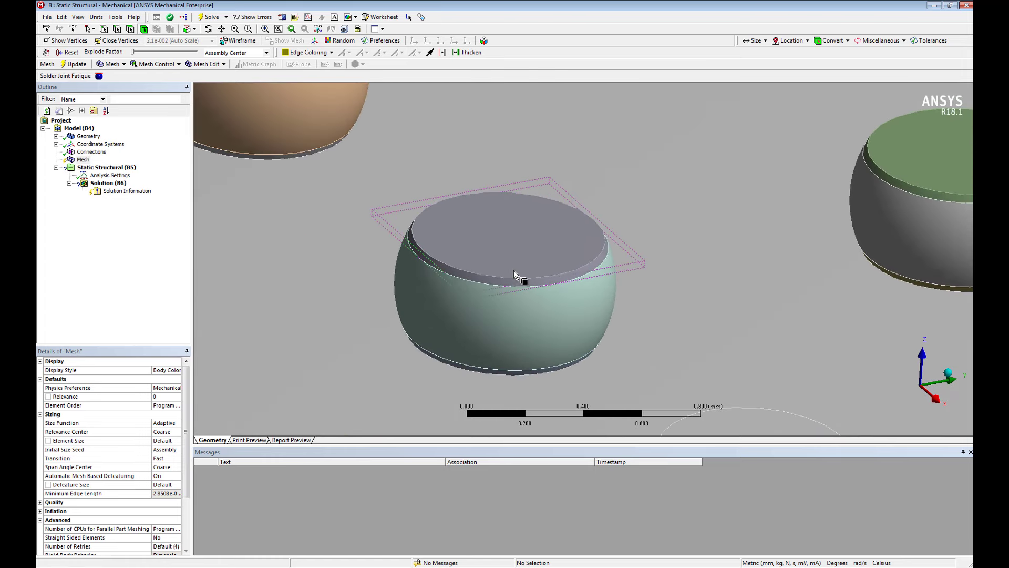
left_click(500, 262)
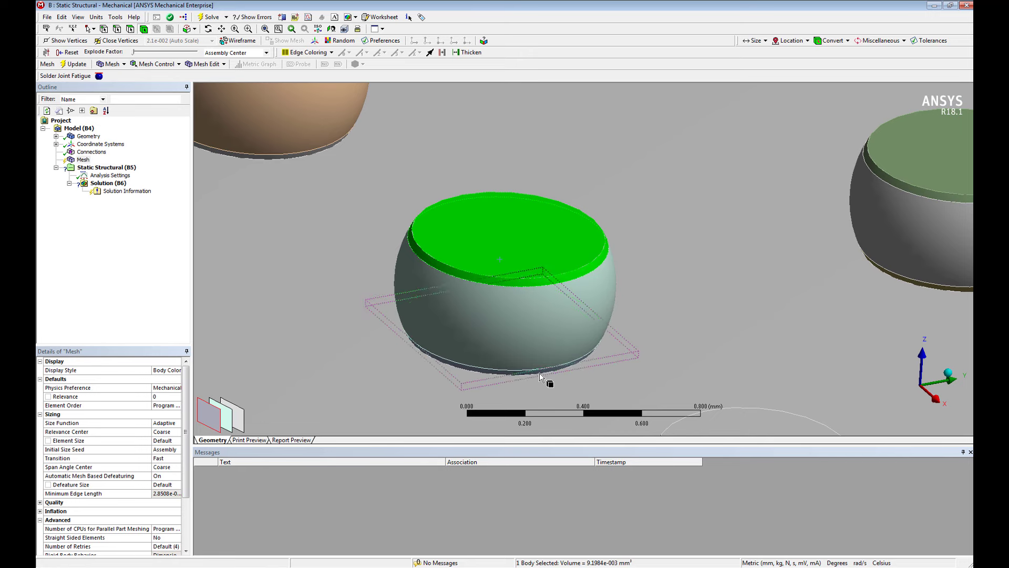
left_click(539, 373)
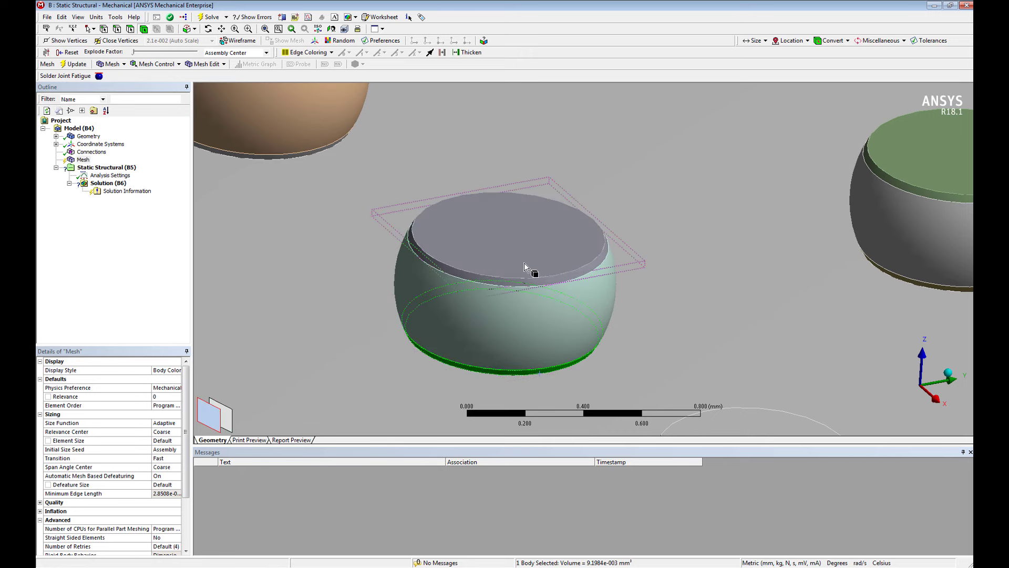
Hide the circuit board body and view the solder balls from the side along X.
scroll(538, 266, "down", 5)
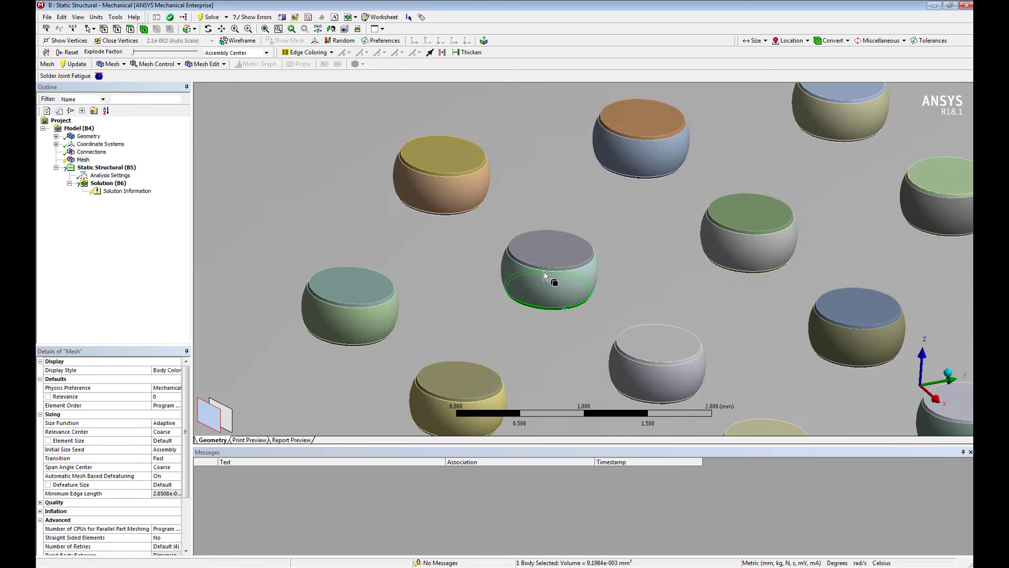
left_click(405, 346)
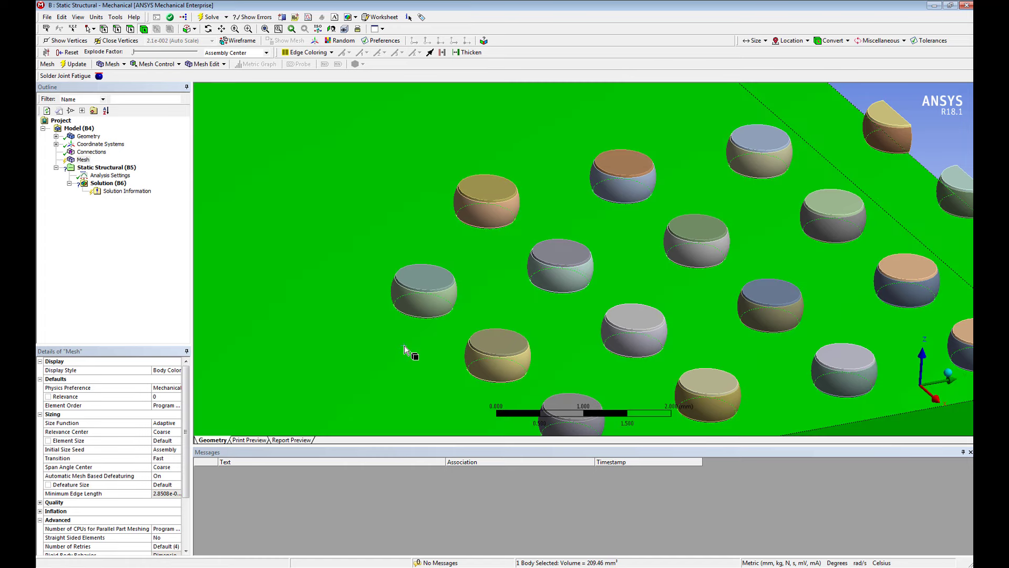
right_click(405, 345)
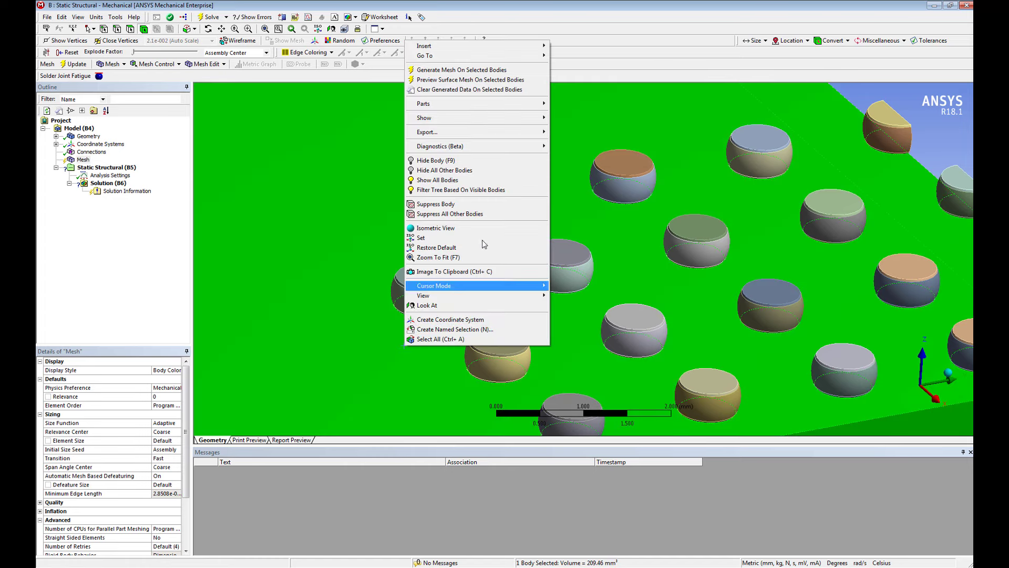
left_click(435, 160)
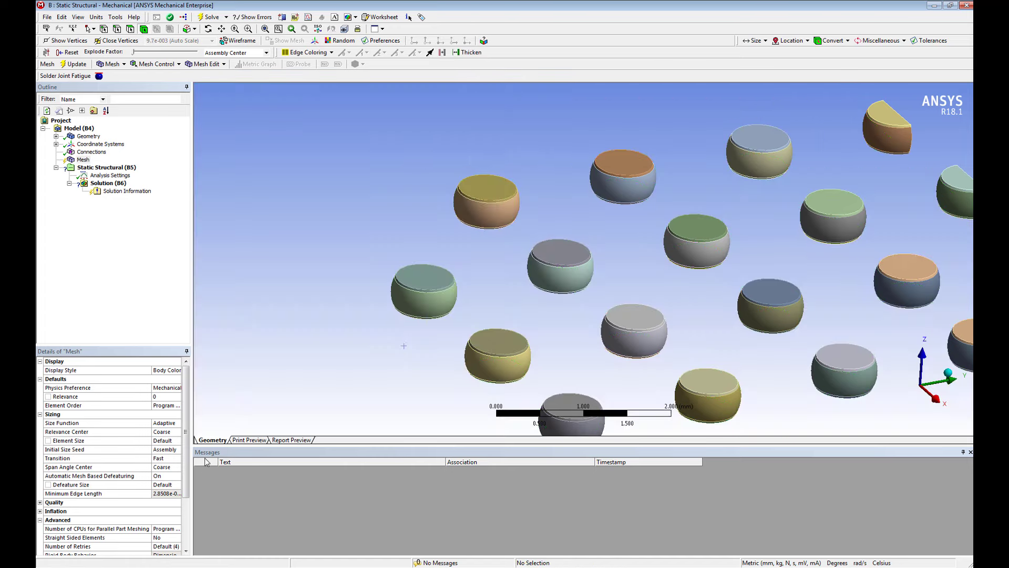
left_click(936, 402)
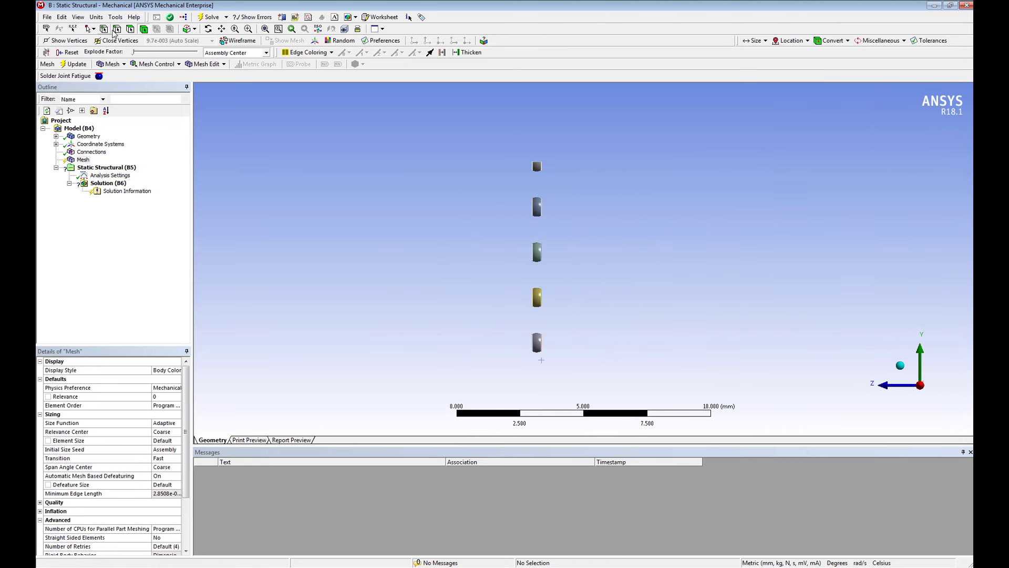
Box-select the 38 solder ball bodies and insert a mesh method on them.
left_click(93, 30)
left_click(105, 50)
left_click_drag(504, 147, 542, 380)
left_click_drag(540, 152, 583, 385)
right_click(605, 239)
mouse_move(623, 242)
left_click(806, 243)
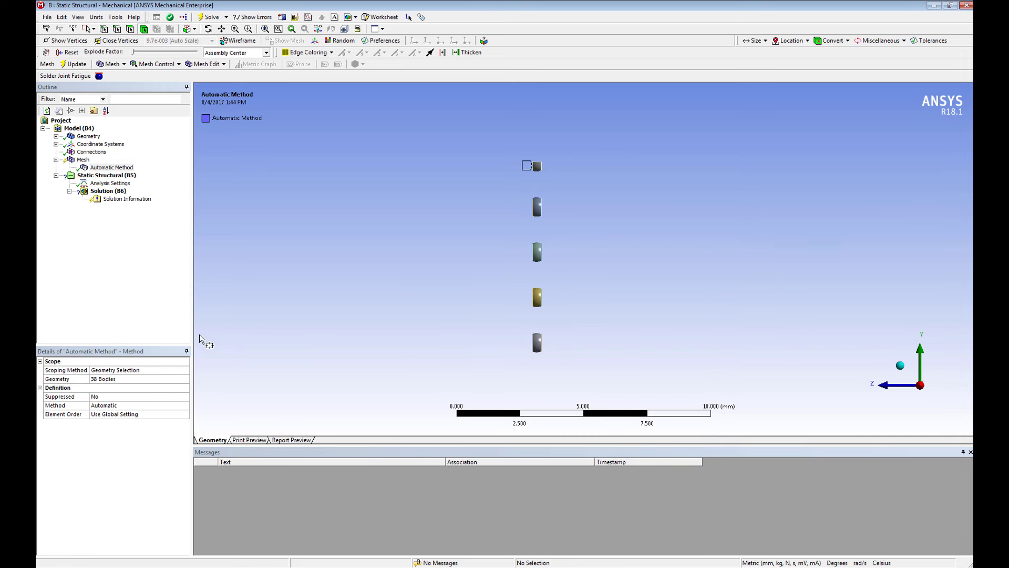
Set the mesh method to MultiZone.
left_click(179, 405)
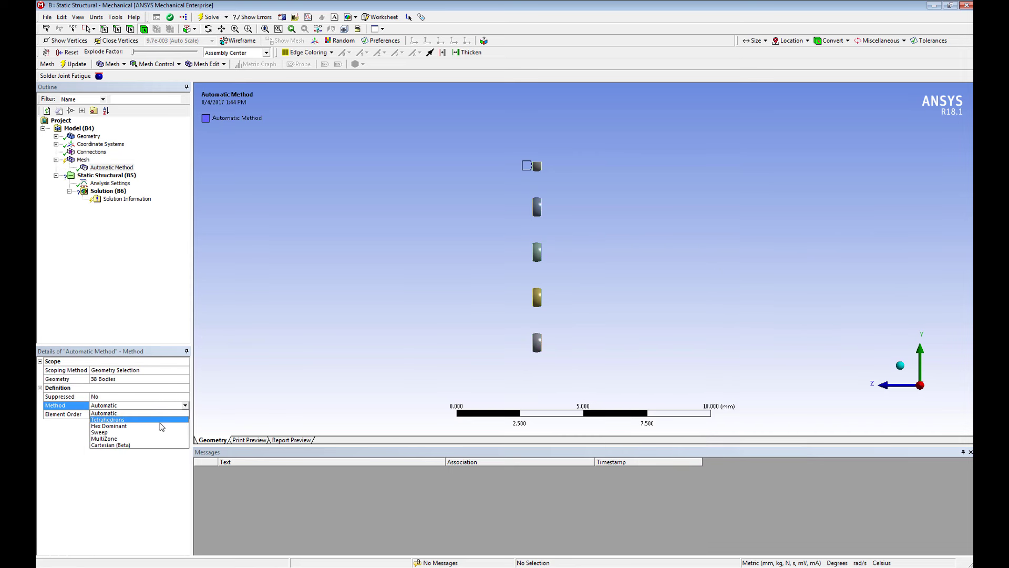
left_click(148, 442)
mouse_move(524, 273)
middle_mouse_down()
mouse_move(525, 294)
mouse_move(472, 326)
mouse_move(447, 359)
mouse_move(522, 293)
middle_mouse_up()
scroll(514, 282, "up", 5)
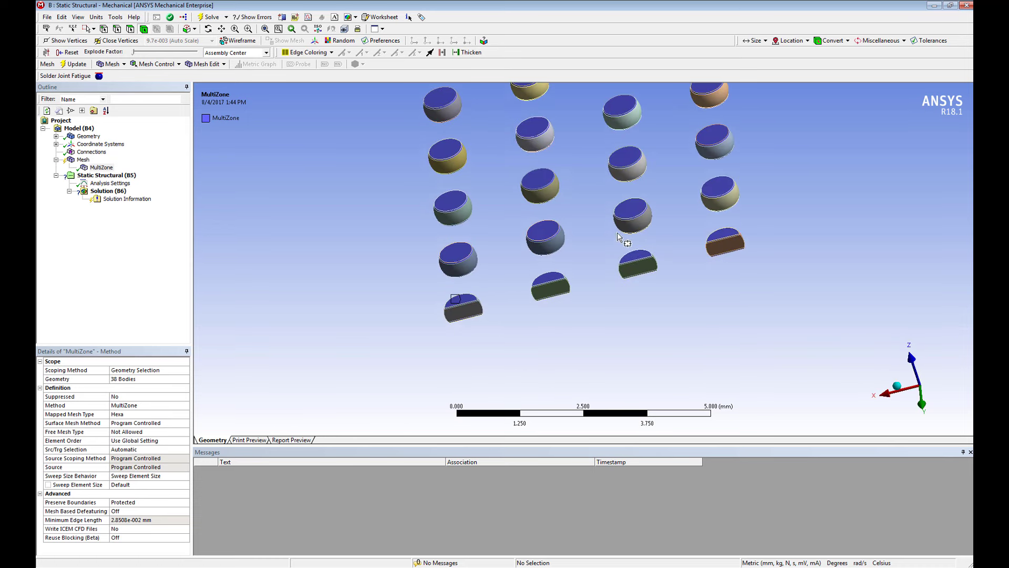
scroll(577, 295, "up", 3)
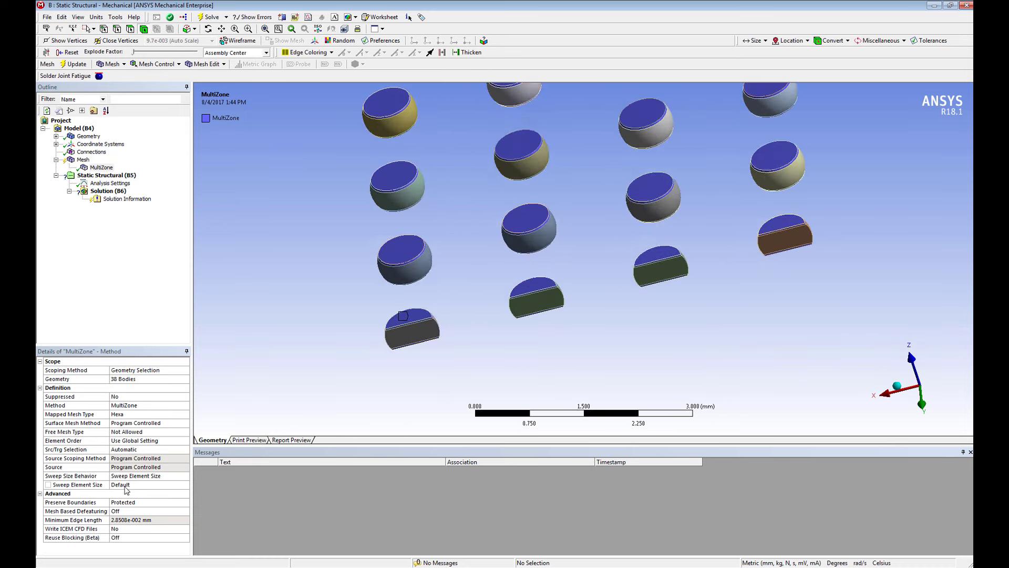
Set the sweep element size to 0.01 mm and return to single selection.
left_click(125, 484)
type("0.001")
key("Return")
scroll(364, 341, "up", 5)
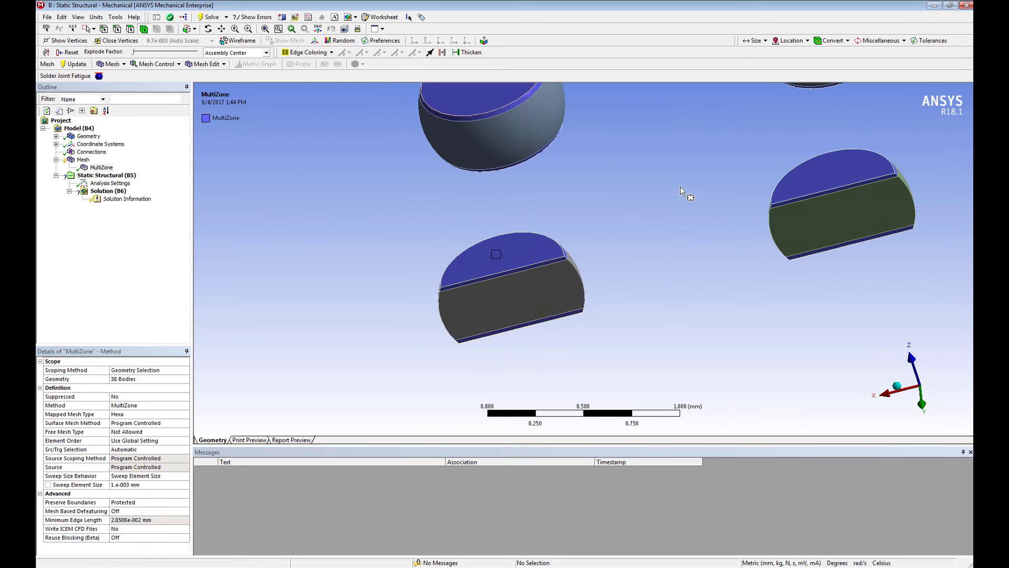
left_click(93, 29)
left_click(105, 40)
left_click(147, 484)
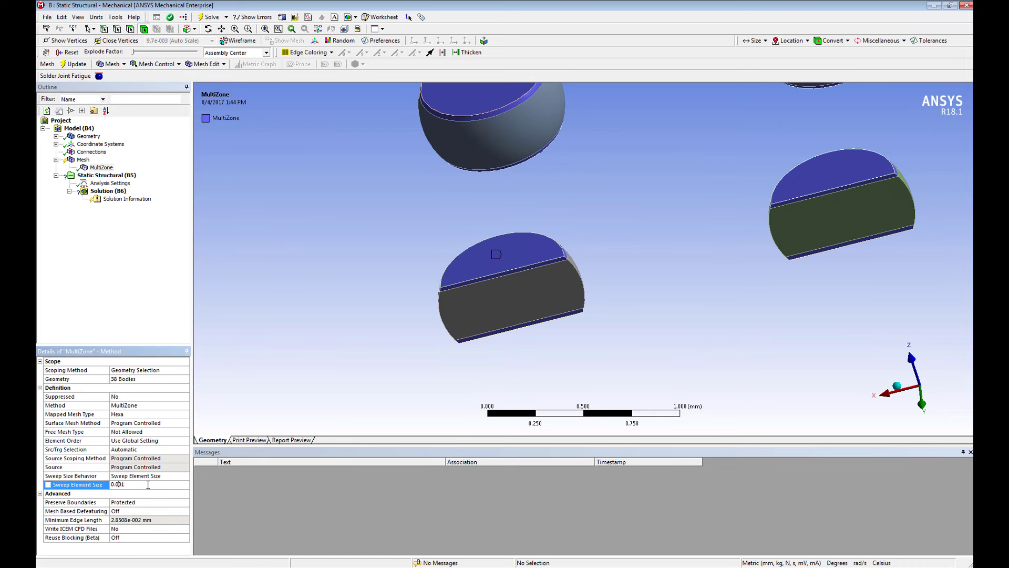
key("BackSpace")
key("Return")
Generate a mesh on the cut solder ball alone and view the result.
left_click(467, 275)
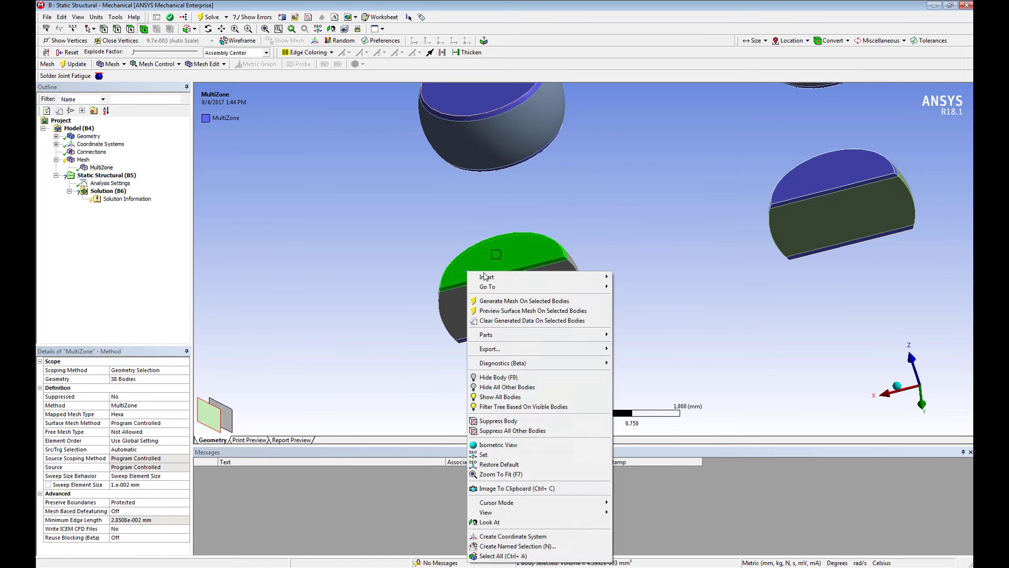
left_click(499, 302)
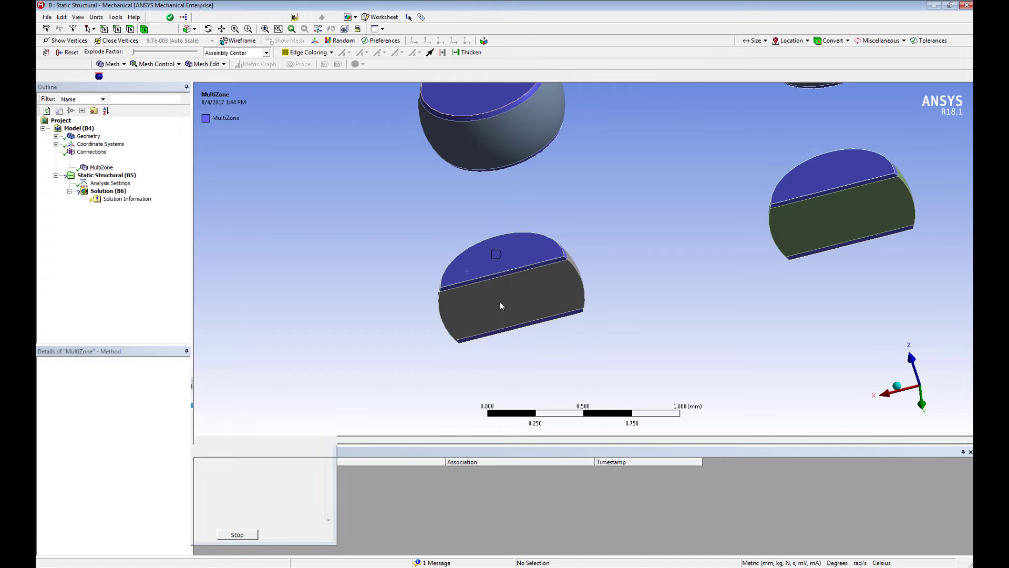
left_click(79, 159)
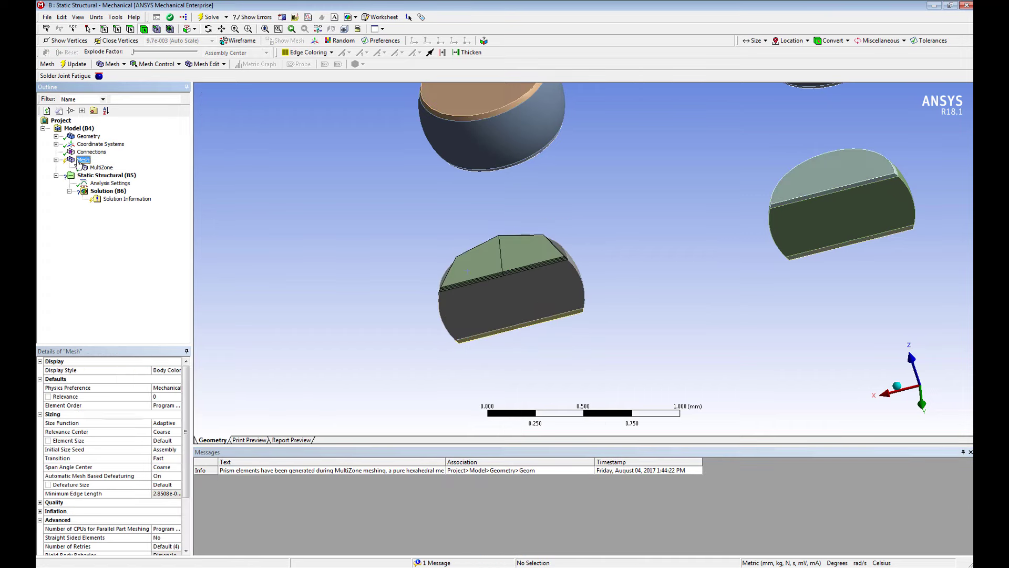
scroll(447, 247, "up", 4)
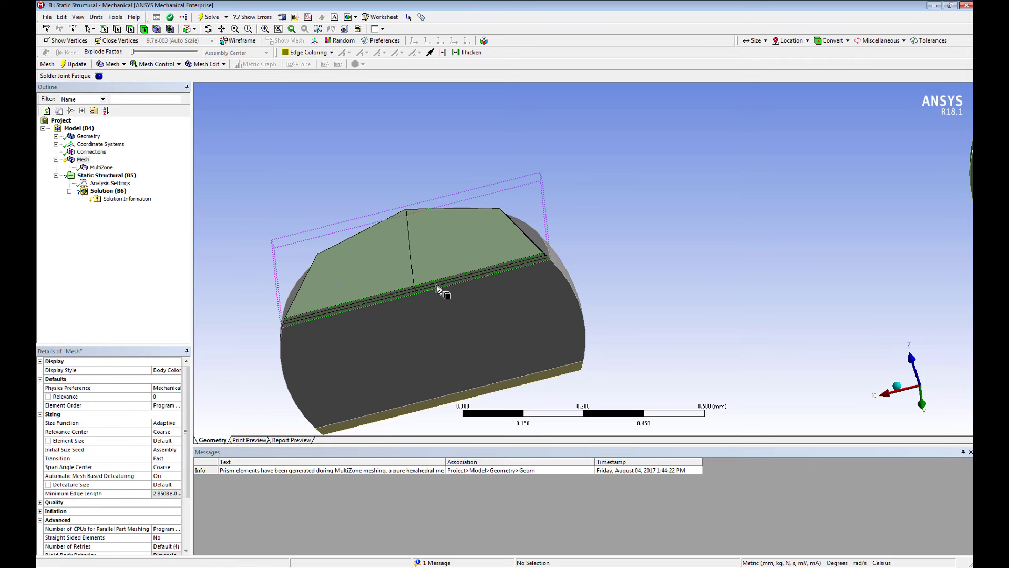
scroll(443, 287, "up", 3)
scroll(405, 335, "down", 4)
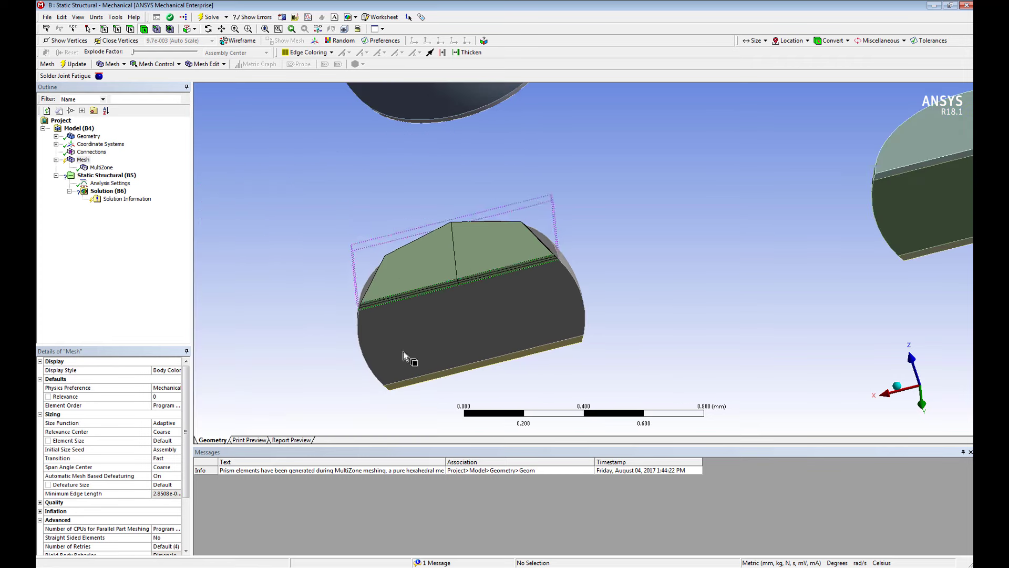
key("F7")
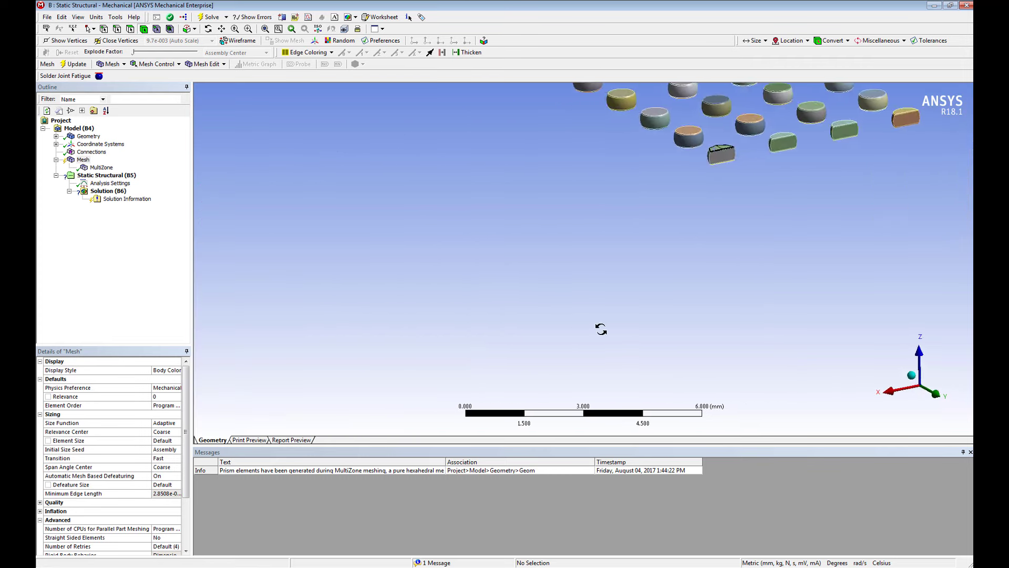
Box-select all 57 solder bodies.
middle_click_drag(387, 423, 402, 314)
left_click(94, 30)
left_click(108, 50)
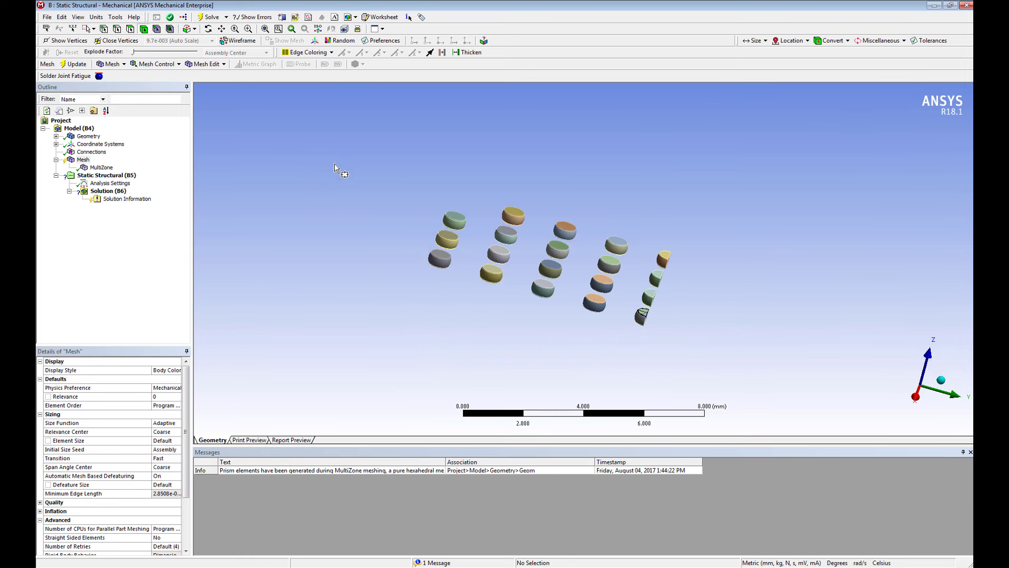
left_click_drag(374, 173, 801, 415)
Add a body sizing of 0.1 mm element size to the 57 selected bodies.
right_click(254, 237)
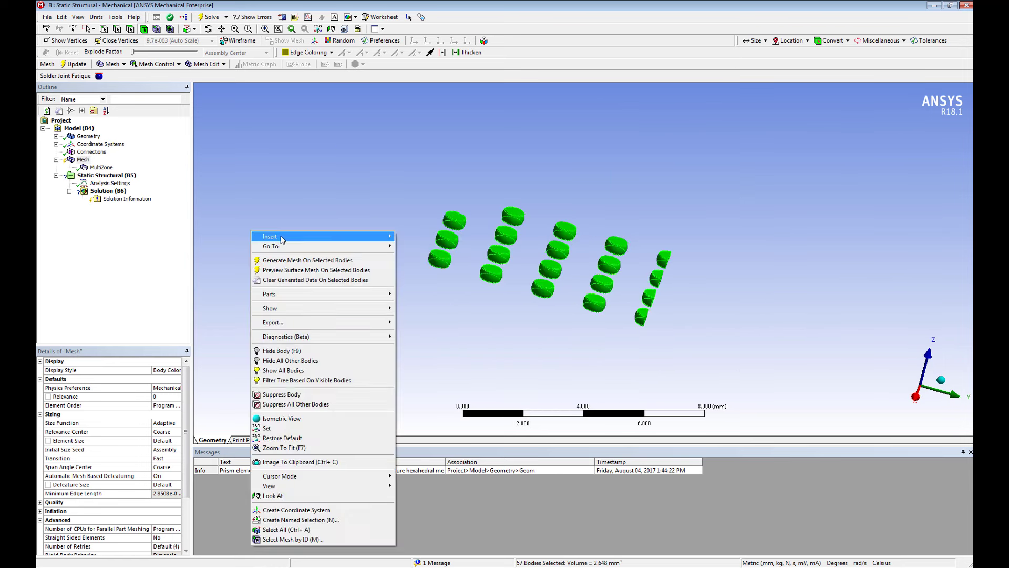
mouse_move(368, 236)
left_click(440, 250)
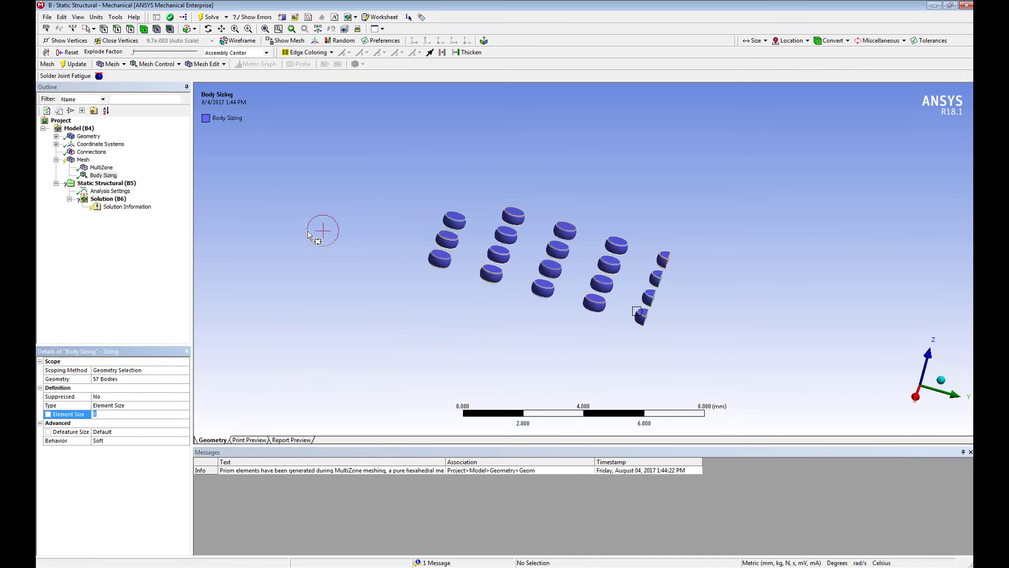
left_click(107, 412)
key("Return")
scroll(408, 276, "up", 5)
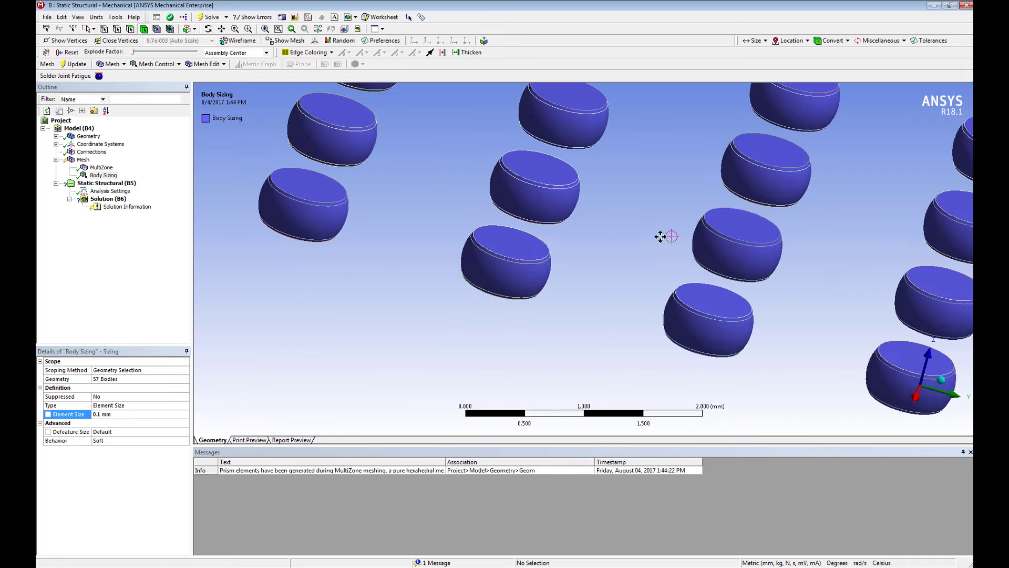
scroll(530, 263, "up", 3)
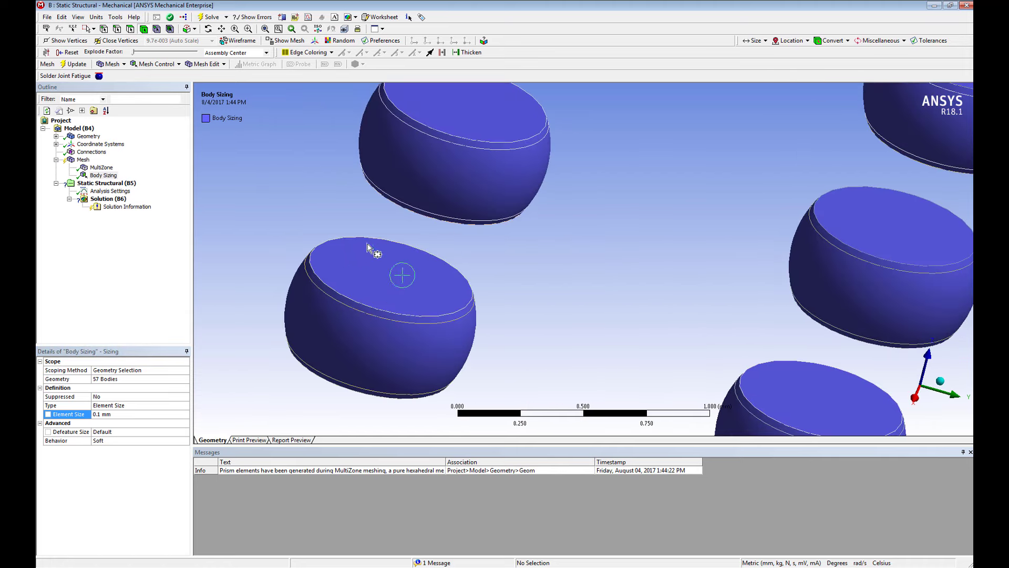
scroll(412, 292, "down", 6)
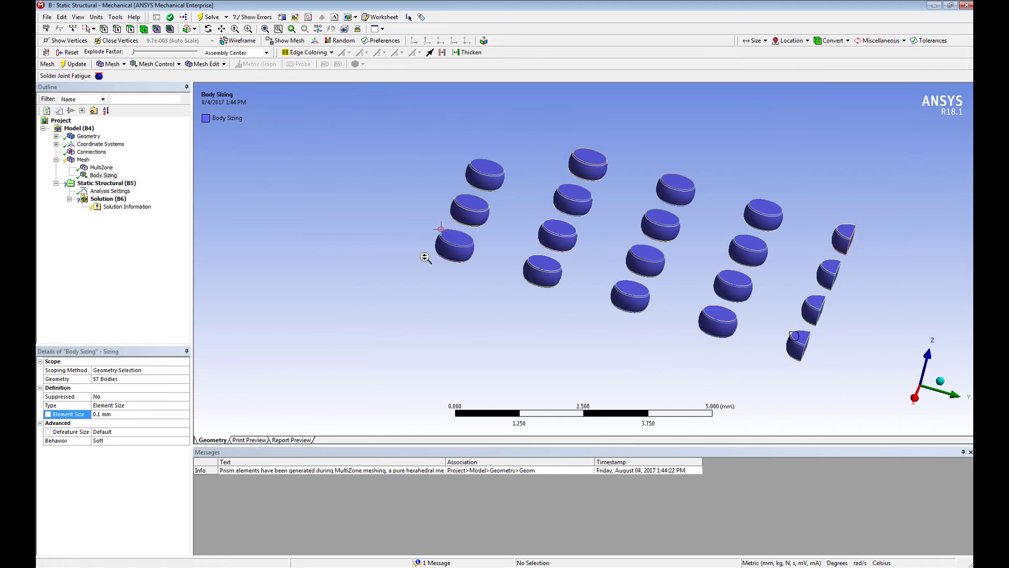
Generate the mesh on all solder bodies, which reports two sweep-failure errors.
middle_click_drag(461, 275, 428, 294, "ctrl")
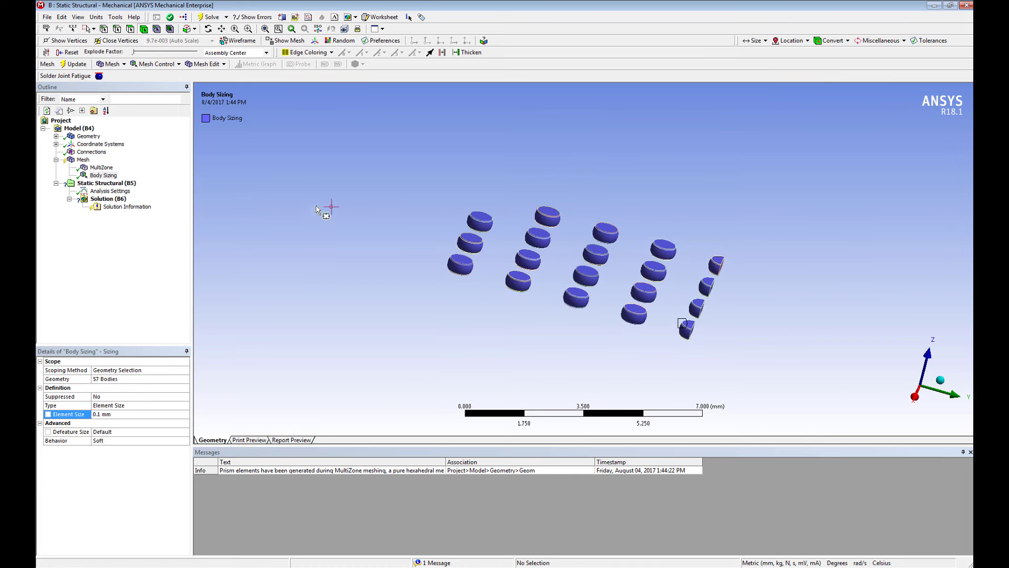
left_click_drag(354, 131, 795, 402)
right_click(391, 289)
left_click(432, 297)
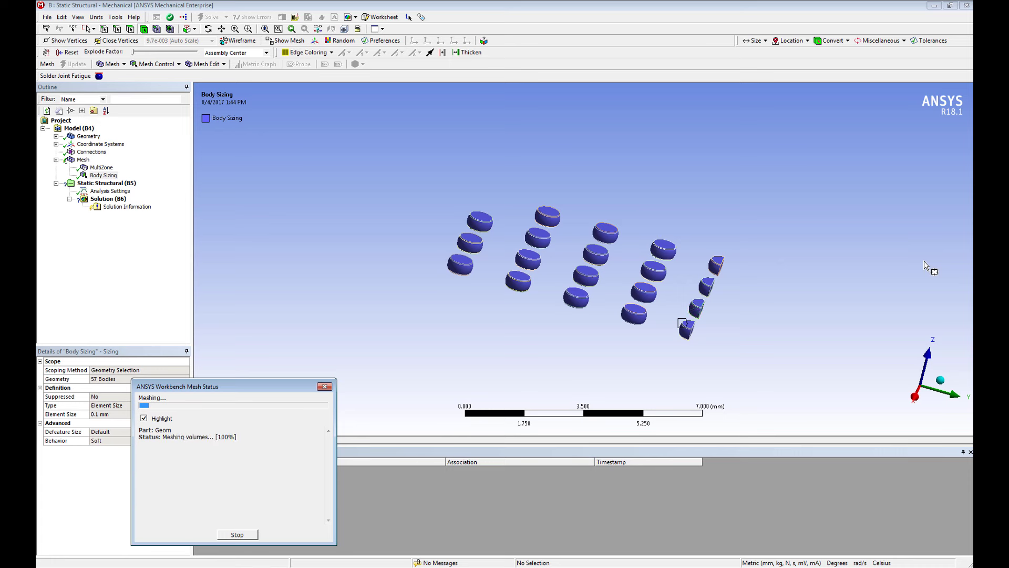
left_click(85, 159)
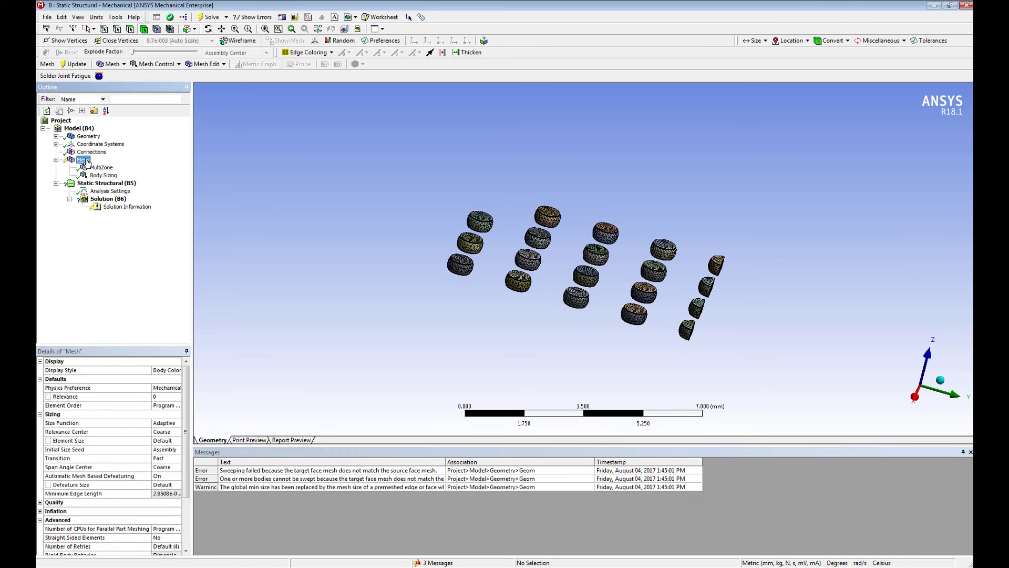
middle_click_drag(537, 289, 521, 315)
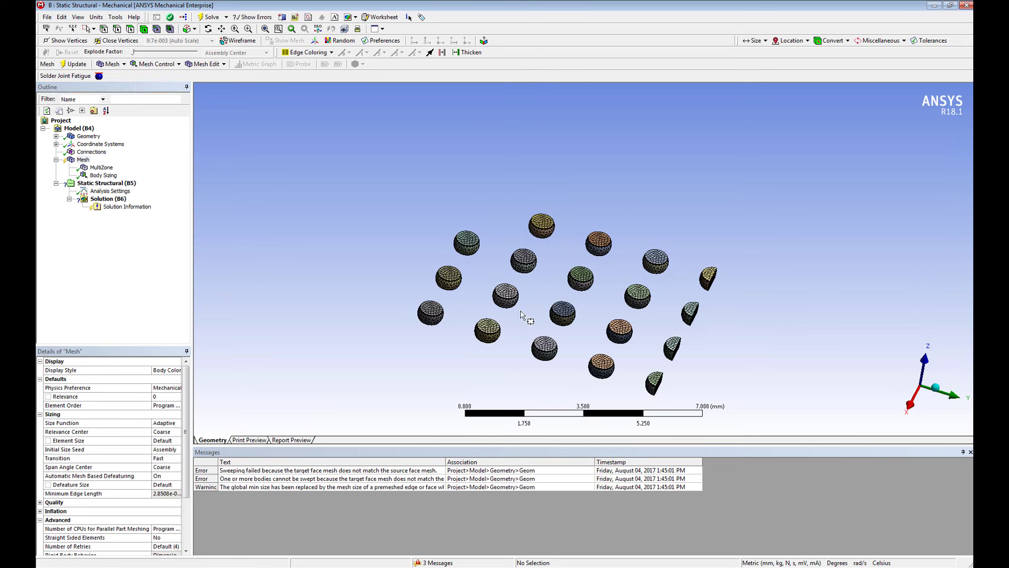
Insert a new mesh method and assign it to the 19 solder joints in the column.
right_click(318, 284)
left_click(308, 233)
middle_click_drag(578, 273, 686, 248)
scroll(602, 251, "up", 5)
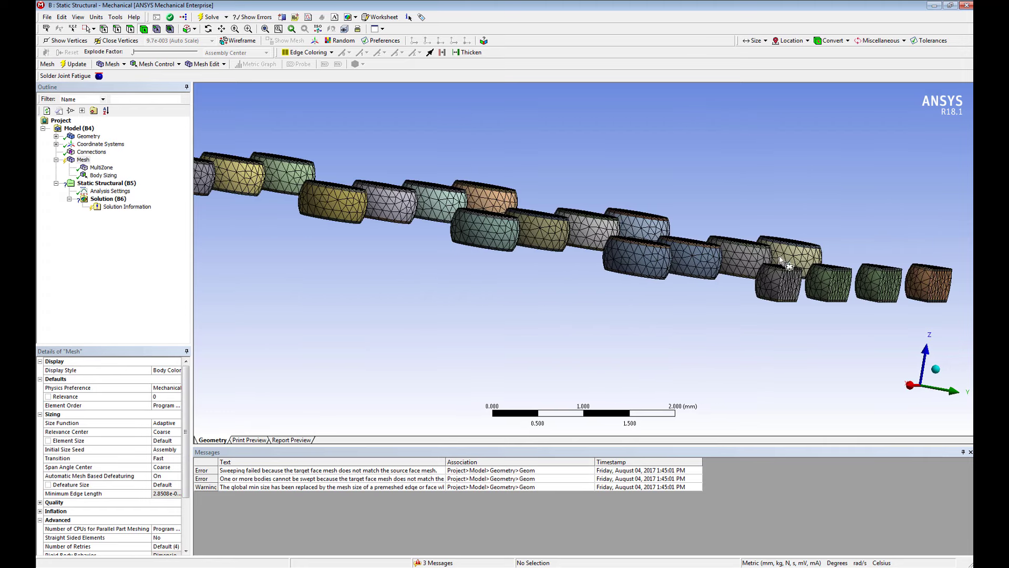
right_click(82, 162)
mouse_move(107, 165)
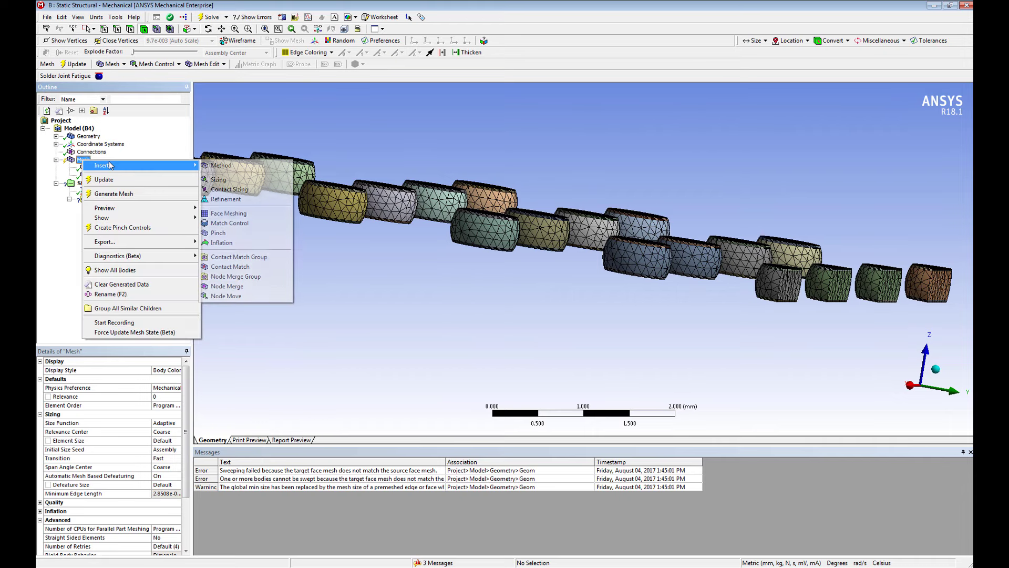
left_click(257, 166)
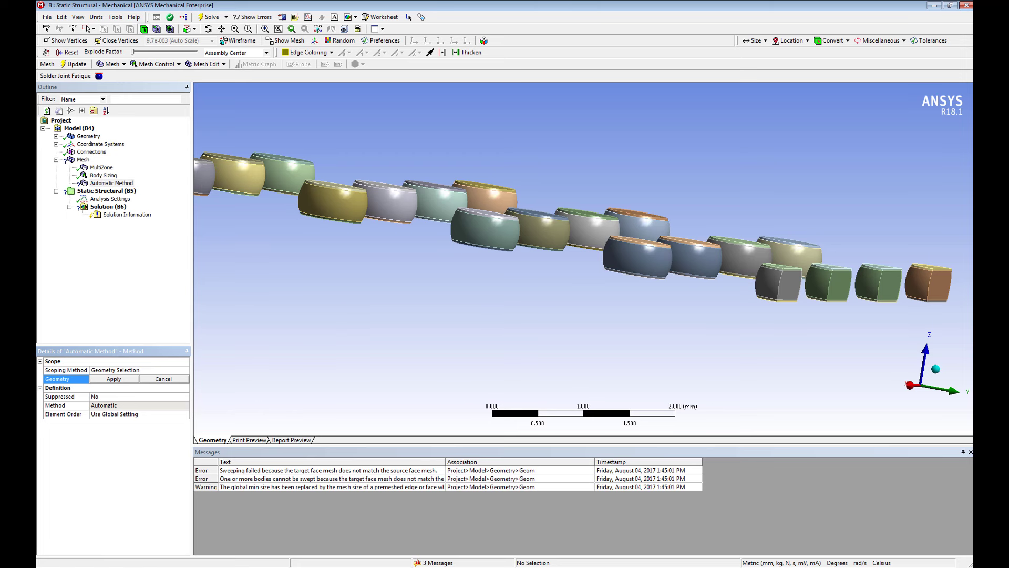
left_click(912, 388)
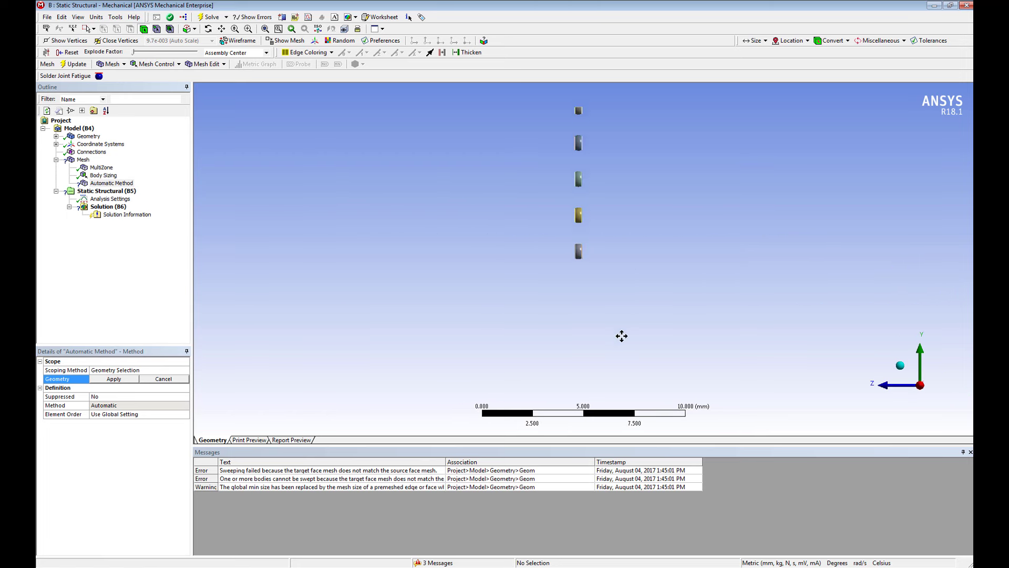
left_click_drag(564, 337, 560, 157)
right_click(598, 166)
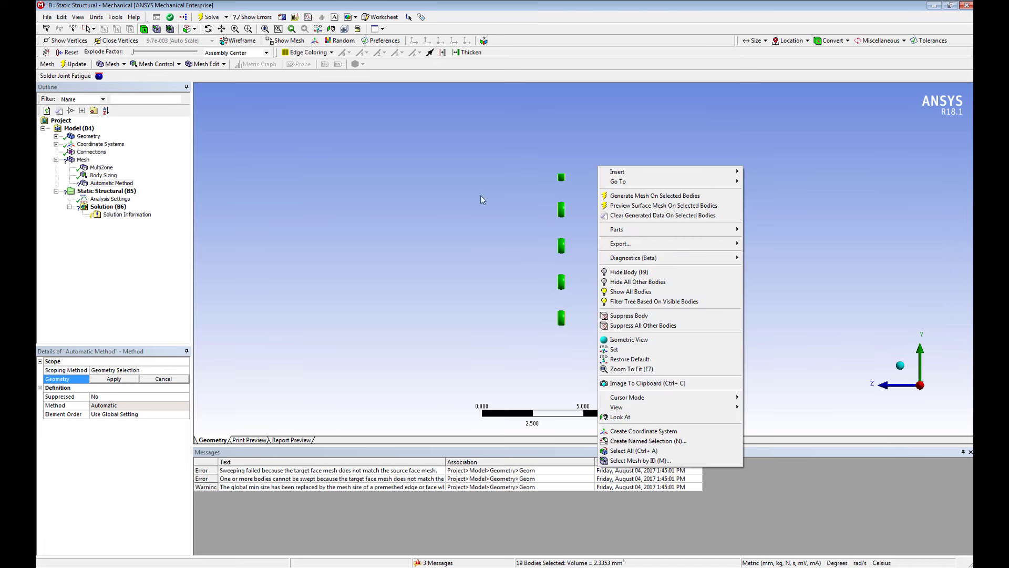
left_click(136, 381)
Clear the existing mesh and regenerate it for all bodies.
mouse_move(451, 268)
middle_mouse_down()
mouse_move(405, 349)
mouse_move(515, 368)
mouse_move(468, 258)
middle_mouse_up()
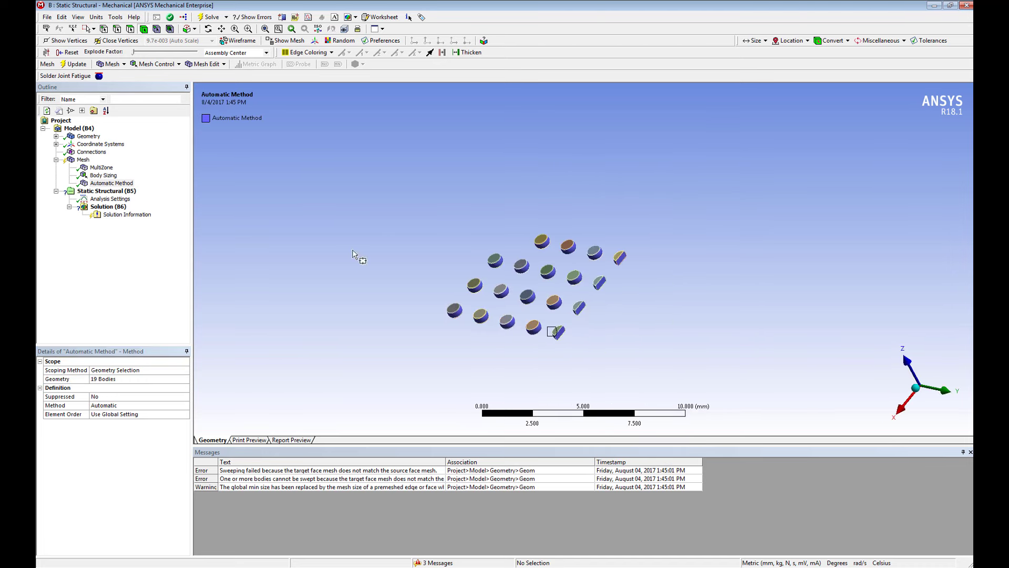
right_click(85, 161)
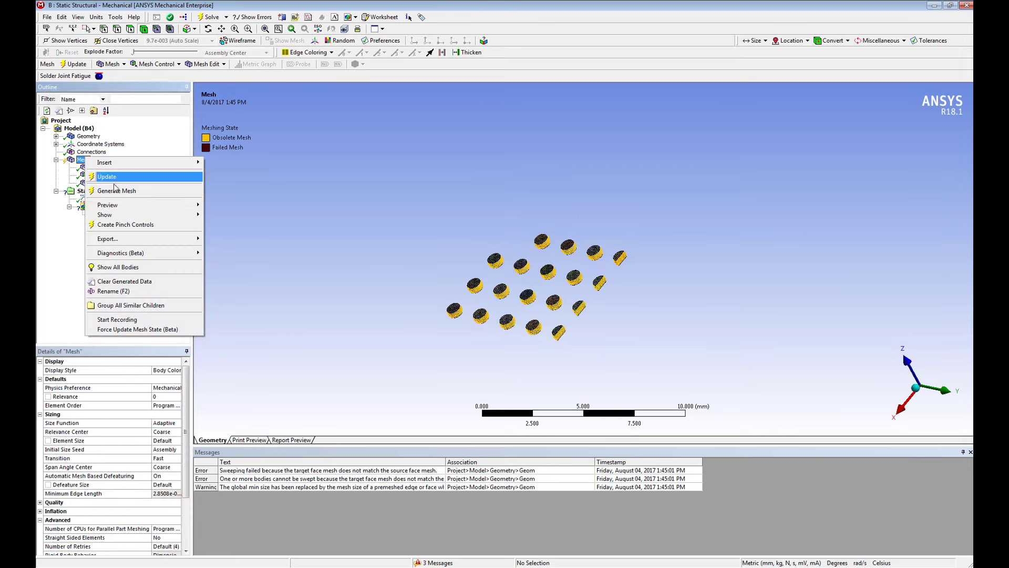
left_click(128, 282)
left_click(557, 323)
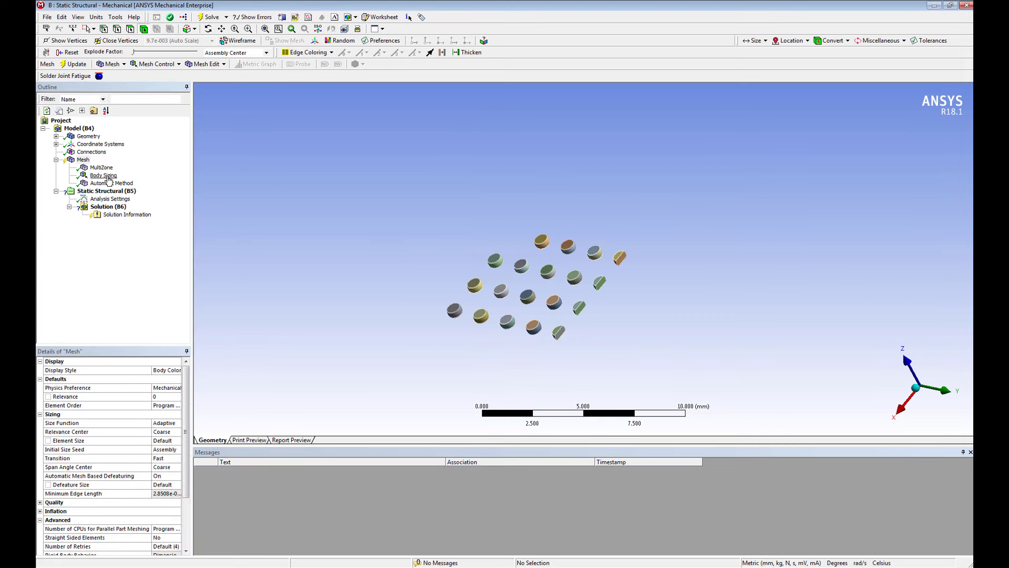
right_click(84, 162)
left_click(113, 194)
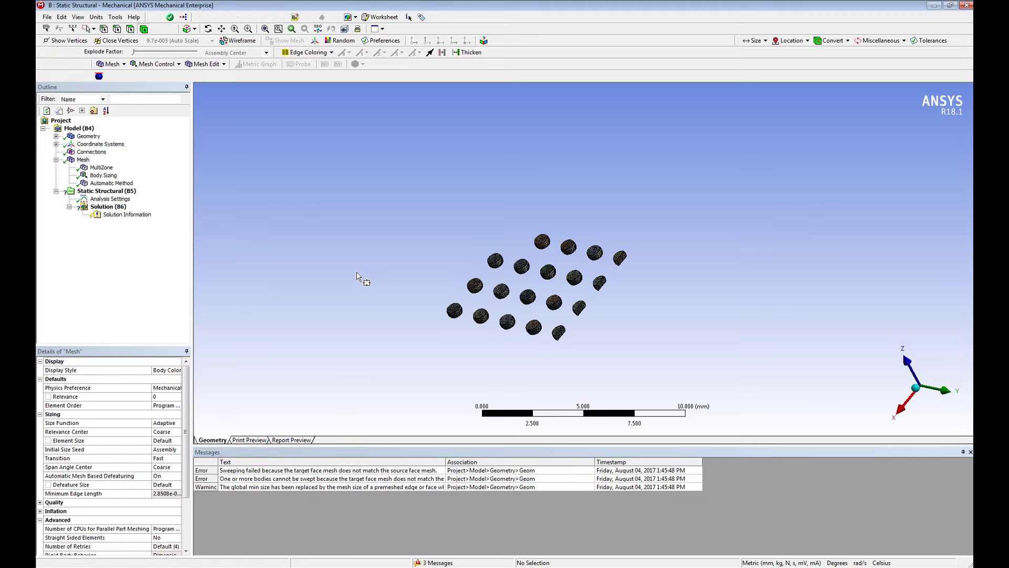
right_click(248, 251)
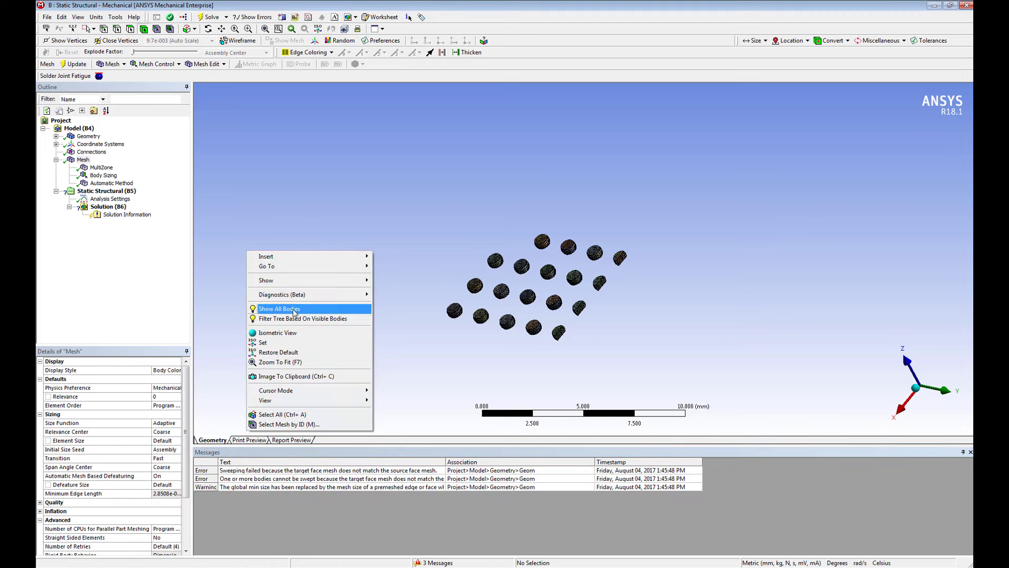
Show all bodies again and switch the solder balls' Automatic Method to MultiZone.
left_click(274, 309)
left_click_drag(460, 286, 530, 205)
scroll(531, 210, "up", 3)
scroll(536, 217, "up", 4)
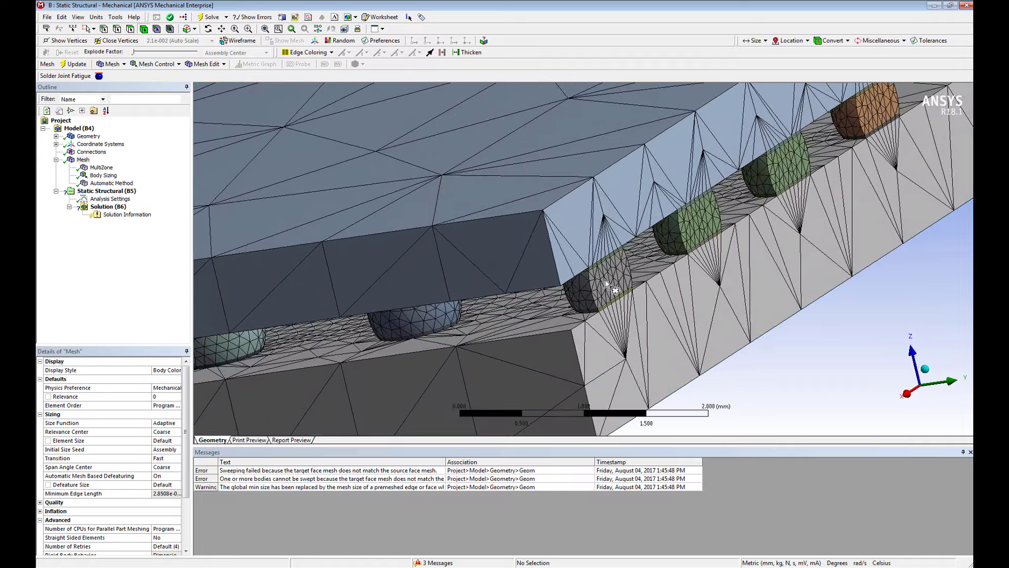
left_click(109, 183)
left_click(161, 406)
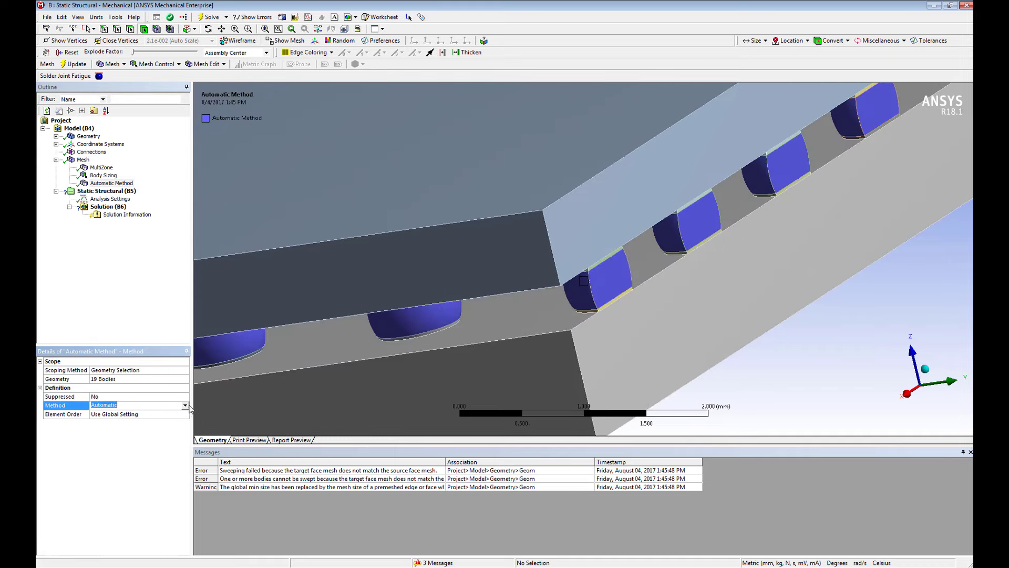
left_click(186, 405)
left_click(142, 441)
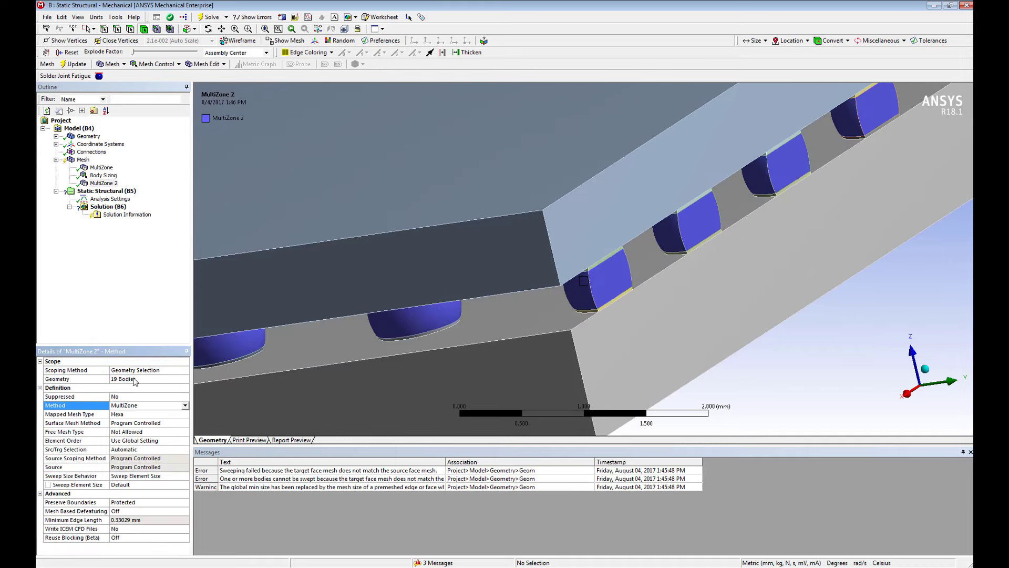
Regenerate the mesh for the whole assembly.
left_click(83, 159)
right_click(84, 160)
left_click(123, 196)
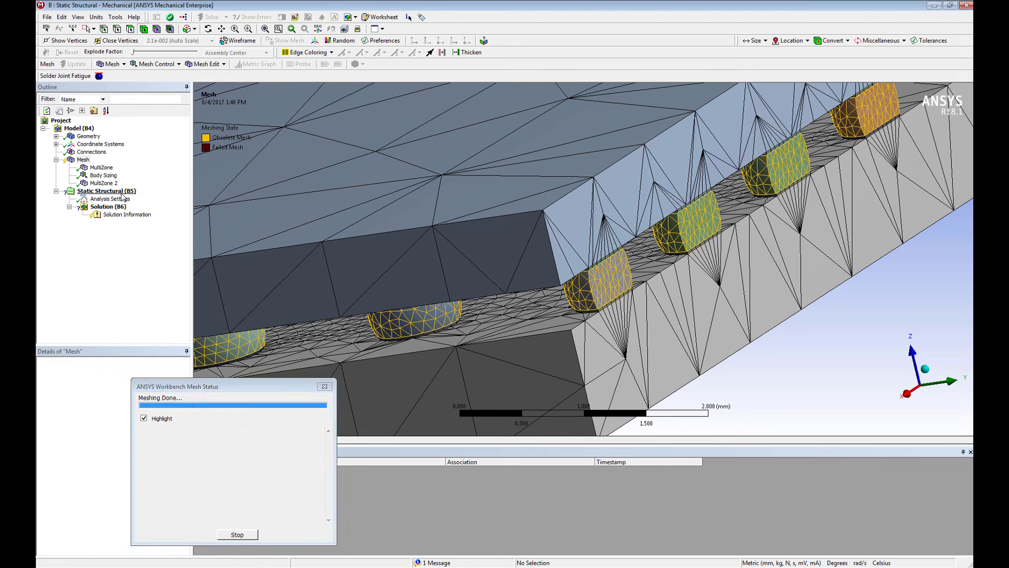
Select the package and board bodies and give them a 1 mm Body Sizing.
key("F7")
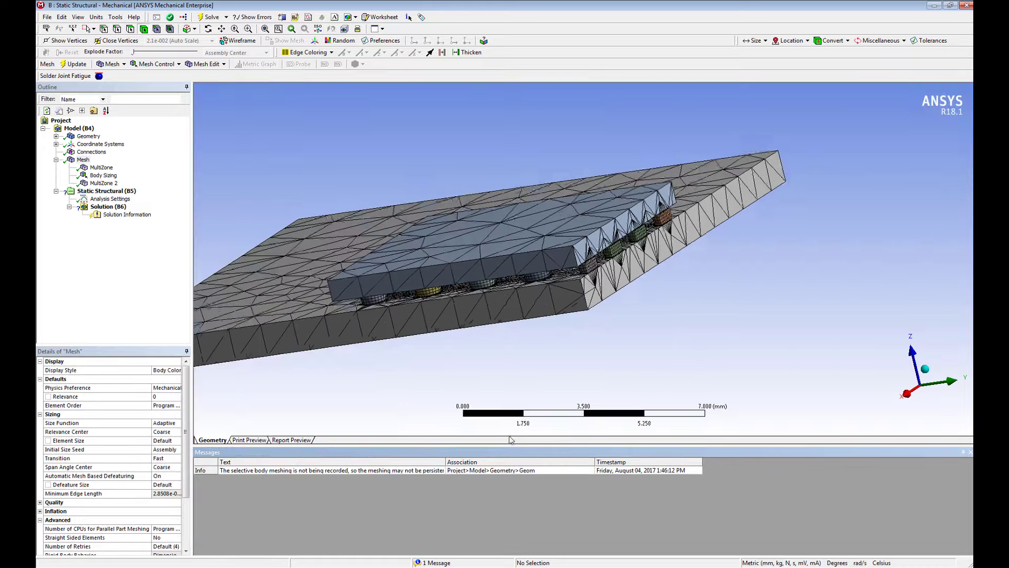
middle_click_drag(514, 401, 416, 300)
middle_click_drag(461, 210, 529, 197, "ctrl")
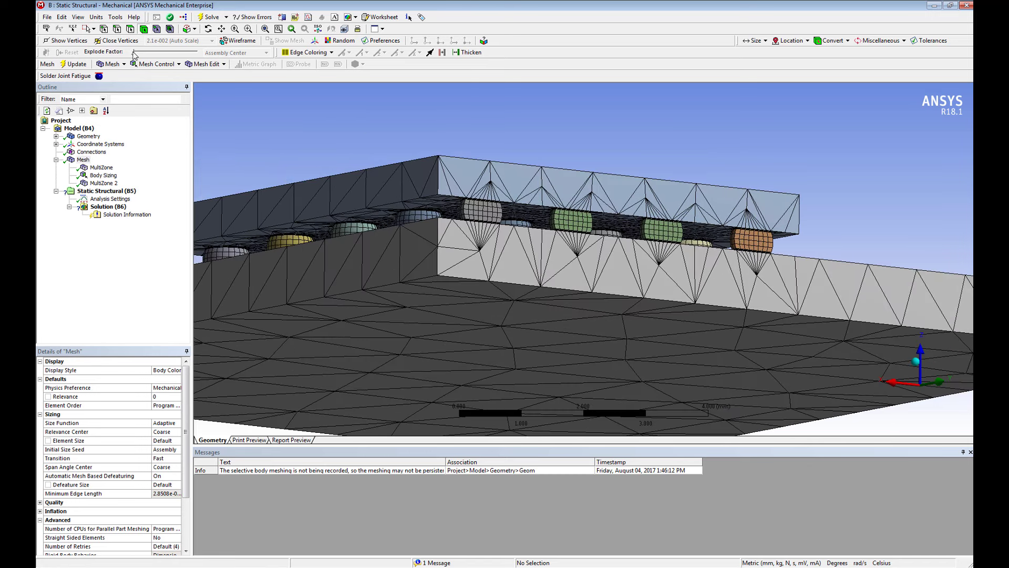
left_click(94, 30)
left_click(108, 40)
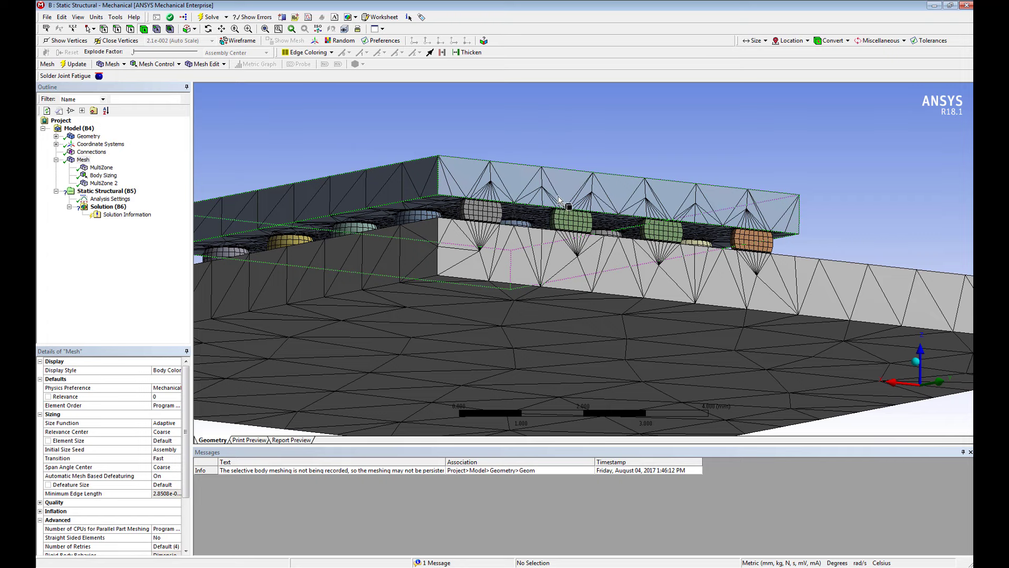
key("F7")
left_click(590, 342)
left_click(515, 290, "ctrl")
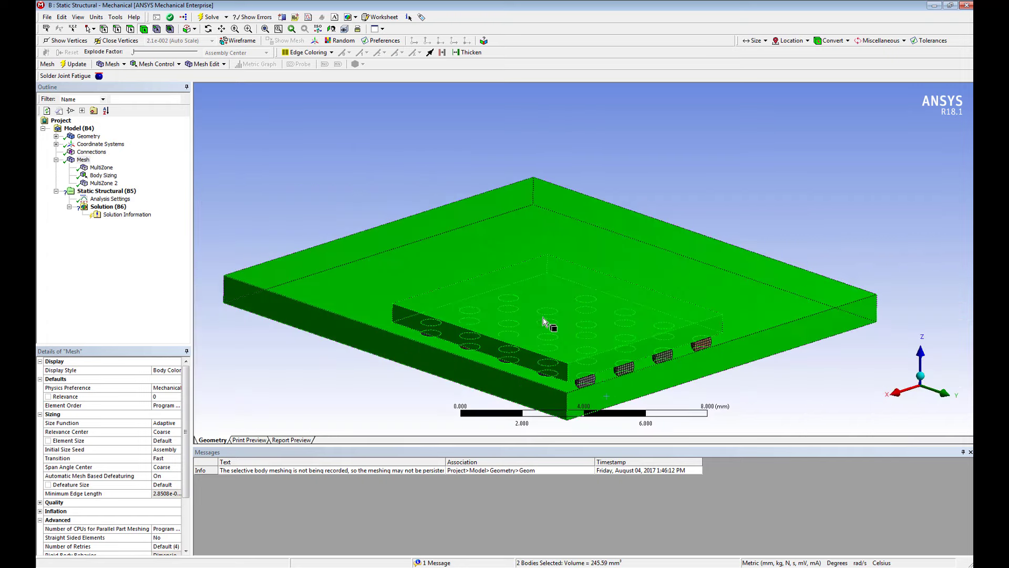
right_click(503, 291)
mouse_move(605, 264)
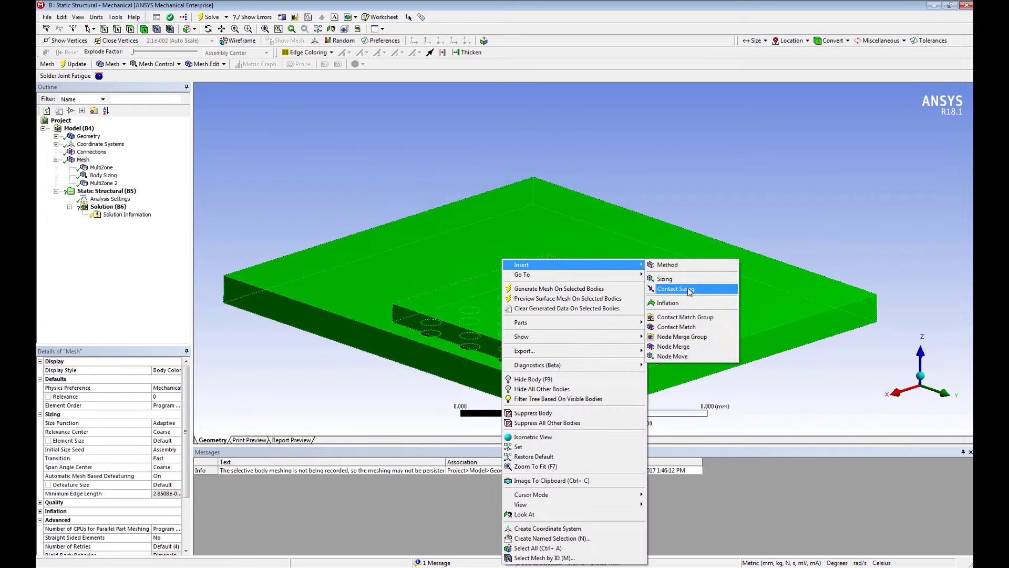
left_click(670, 278)
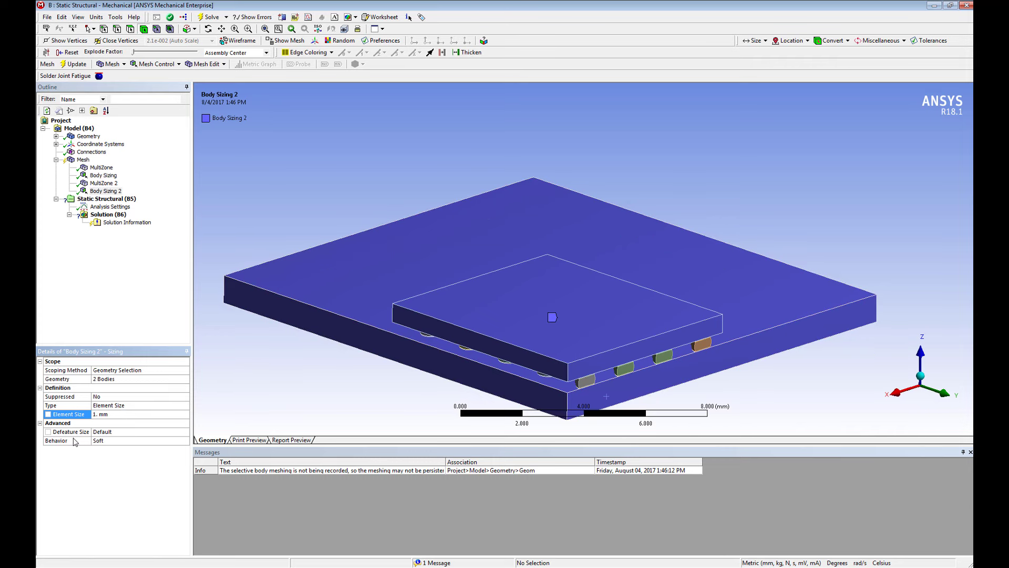
Switch the mesh Size Function to Curvature and regenerate the assembly mesh.
right_click(78, 161)
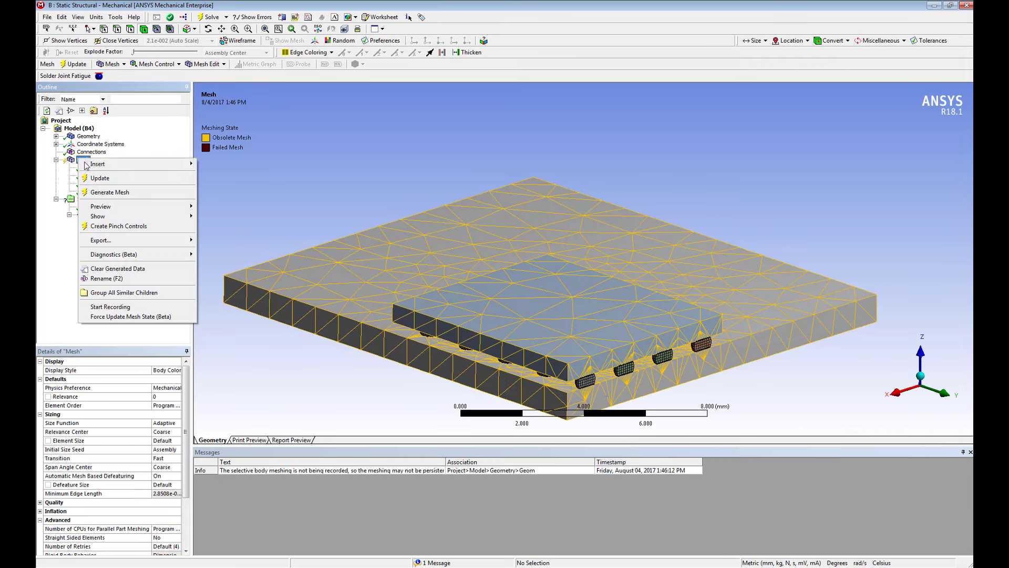
left_click(133, 196)
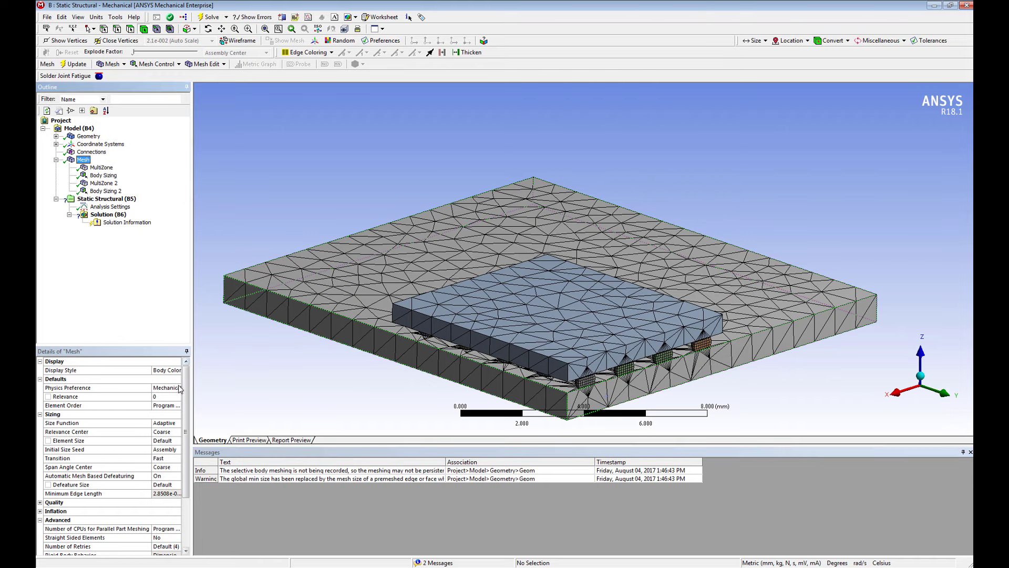
left_click(174, 422)
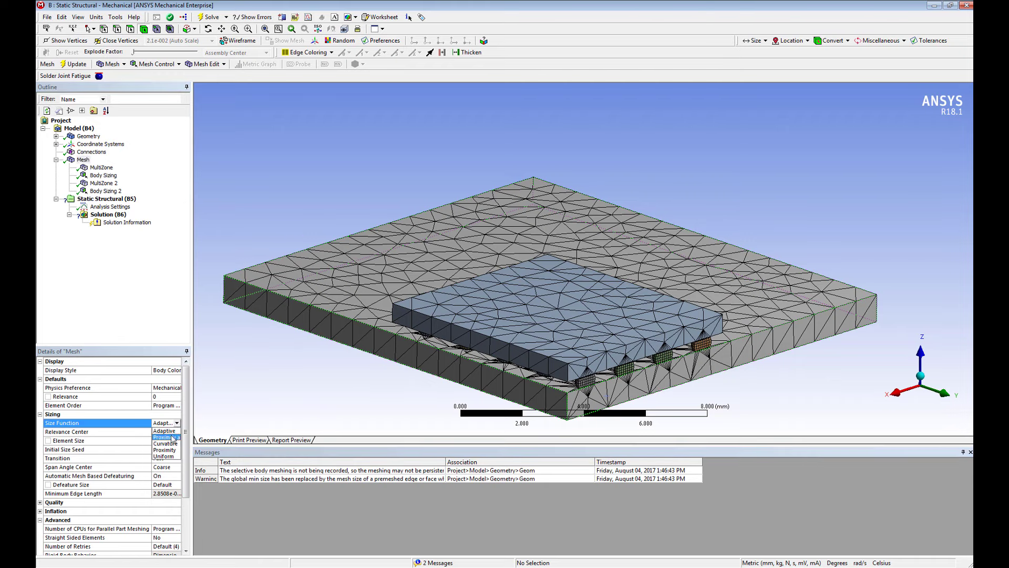
left_click(167, 444)
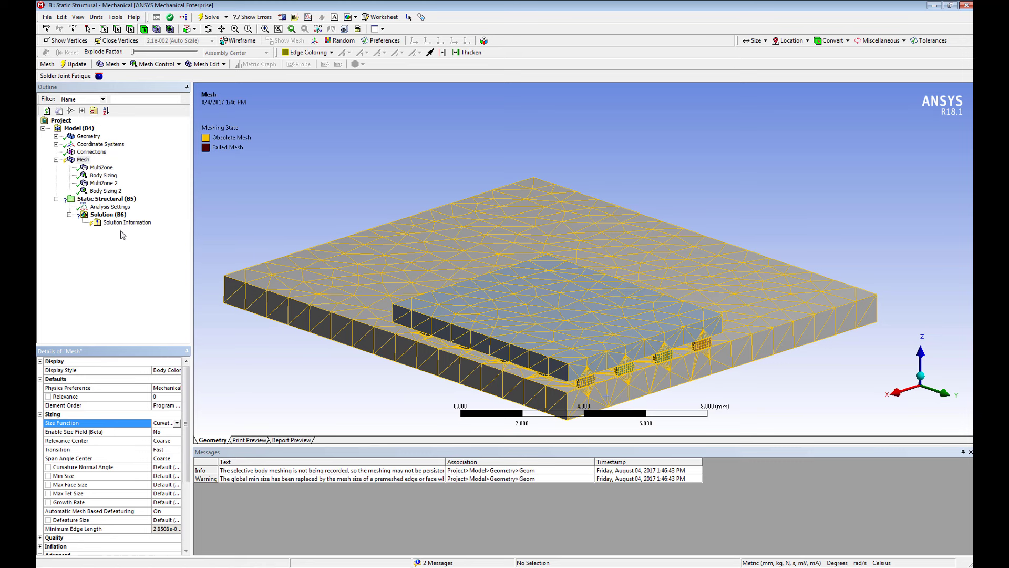
left_click_drag(152, 370, 120, 389)
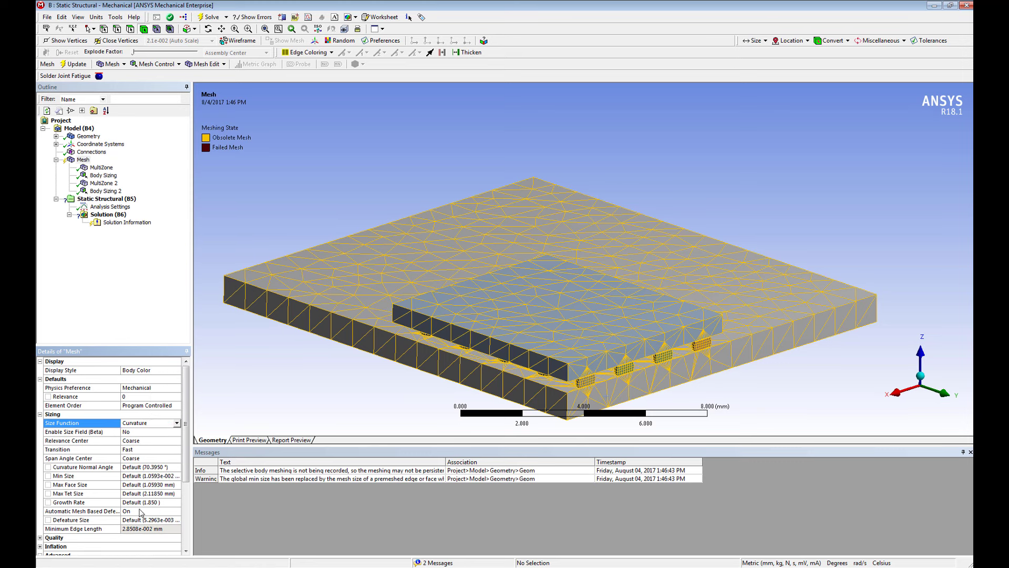
right_click(86, 160)
left_click(122, 194)
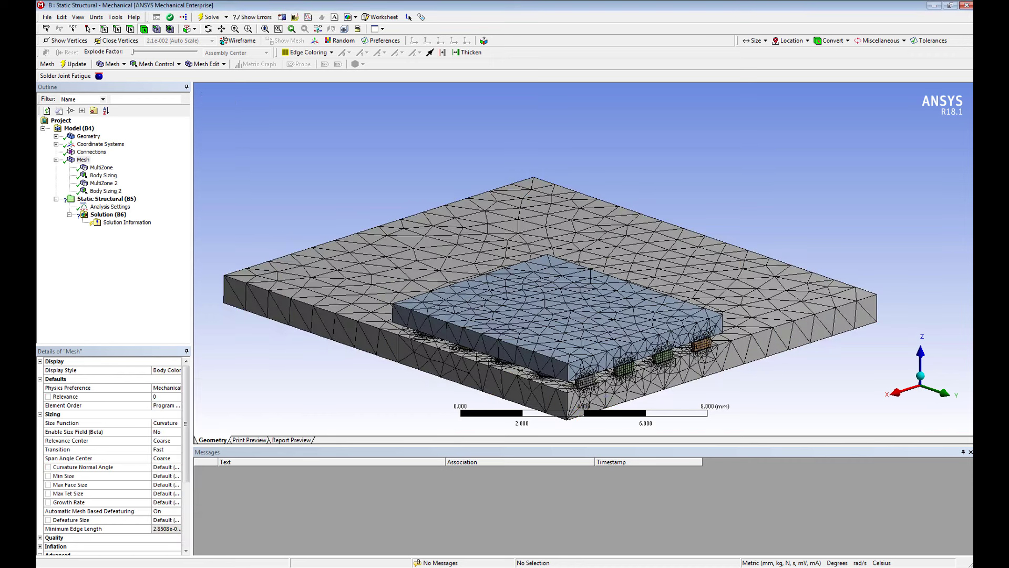
Zoom in to inspect the solder joint mesh, then select Static Structural (B5) in the Outline.
scroll(689, 266, "up", 5)
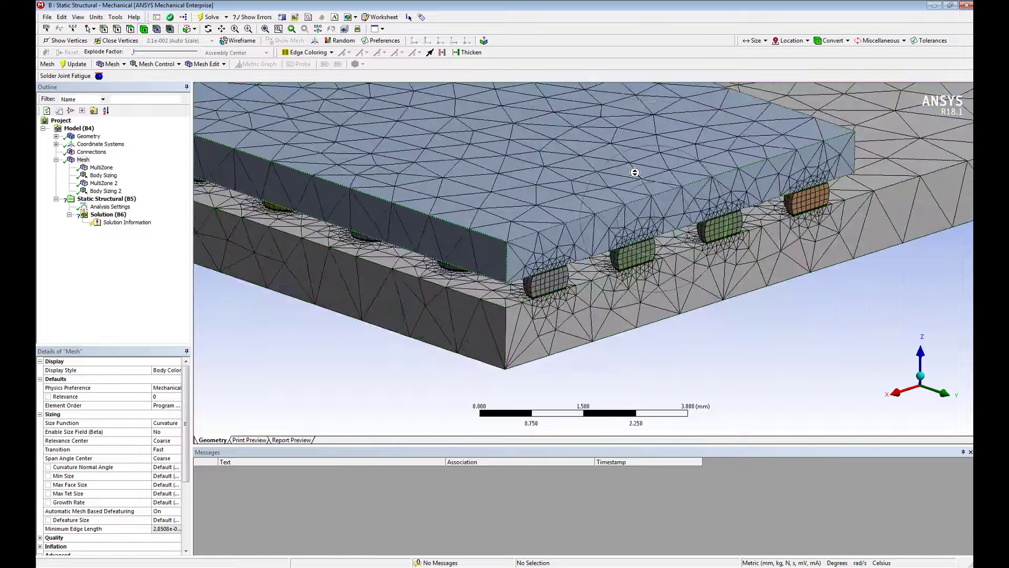
scroll(615, 279, "up", 6)
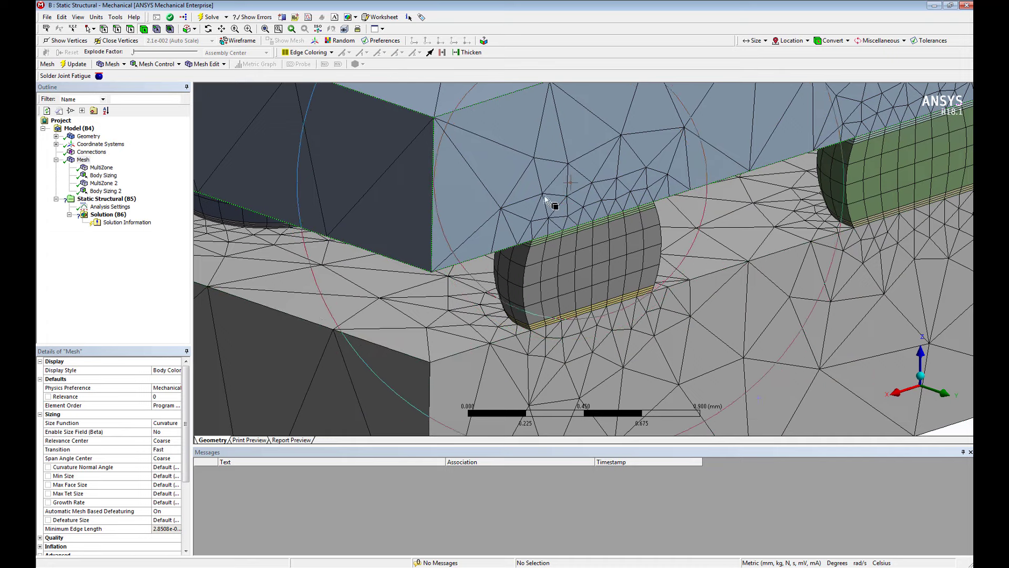
scroll(537, 206, "down", 7)
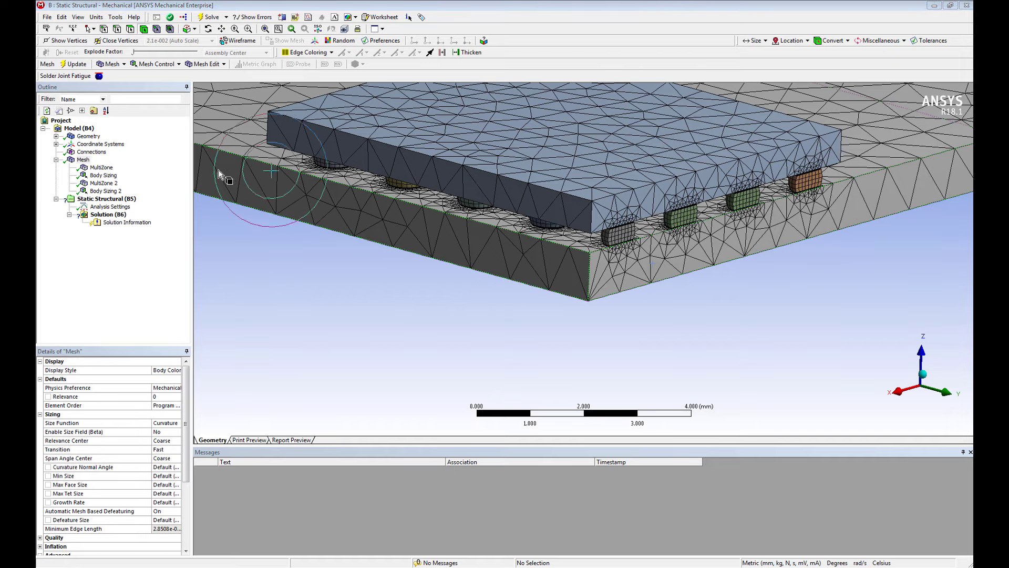
left_click(107, 198)
middle_click_drag(282, 193, 310, 222, "ctrl")
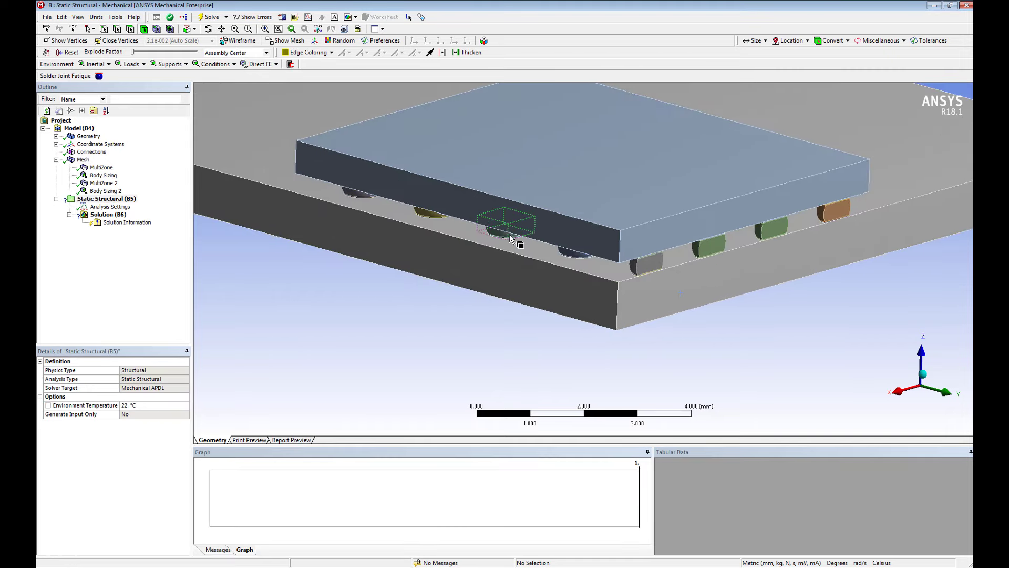
Box-select the 16 faces on the quarter model's cut sides.
left_click(905, 401)
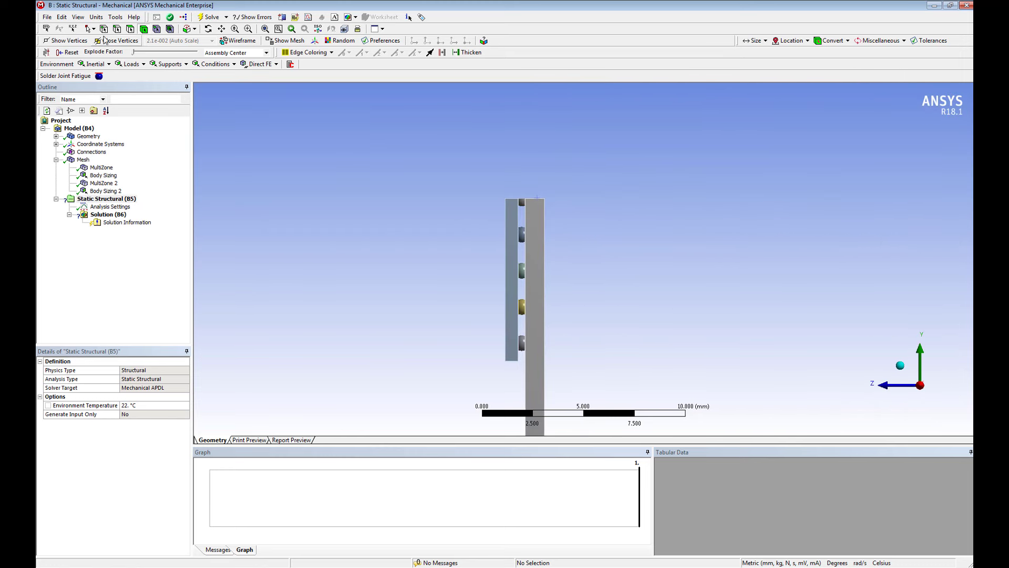
left_click(93, 29)
left_click(103, 51)
left_click_drag(485, 178, 561, 206)
middle_click_drag(561, 206, 460, 297)
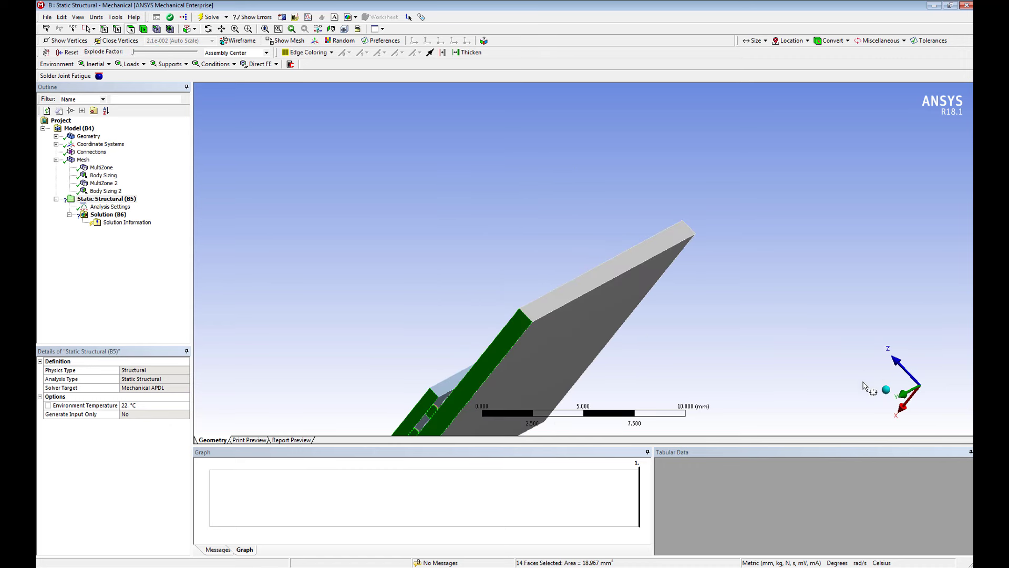
left_click(903, 394)
left_click_drag(217, 197, 248, 320, "ctrl")
middle_click_drag(269, 169, 281, 165)
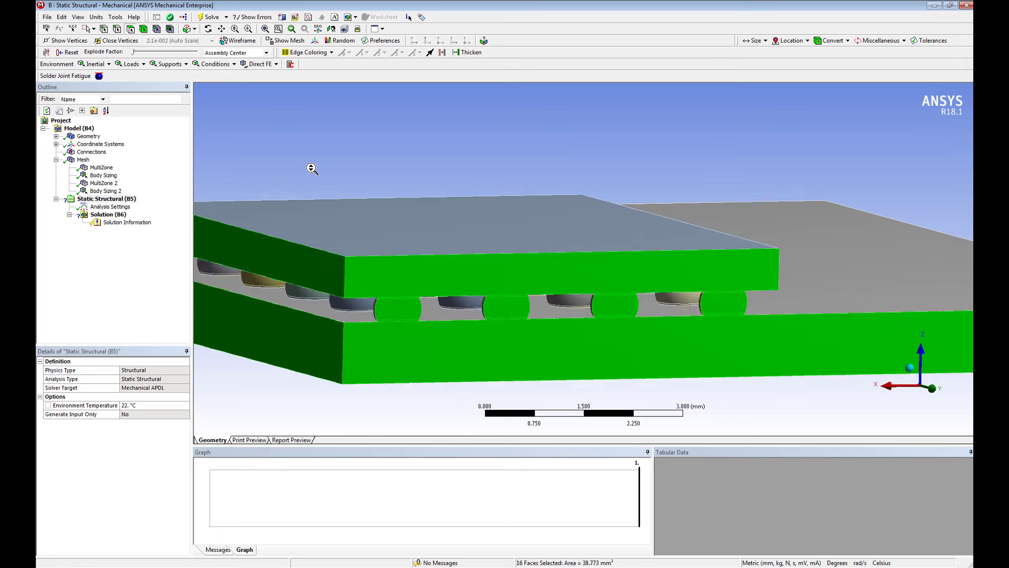
scroll(312, 168, "down", 5)
Apply a Frictionless Support to those faces and return to single selection.
right_click(345, 168)
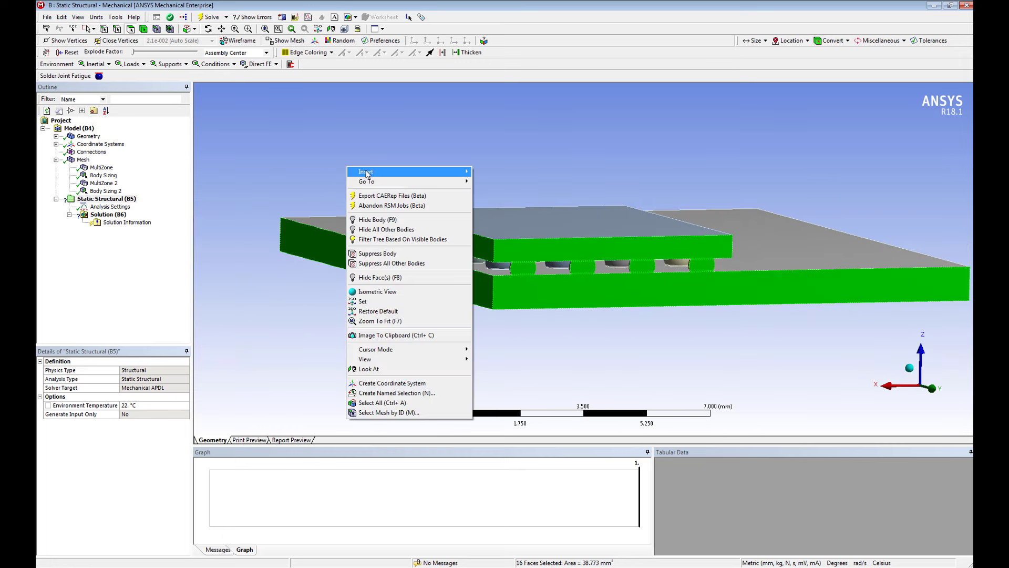
mouse_move(452, 172)
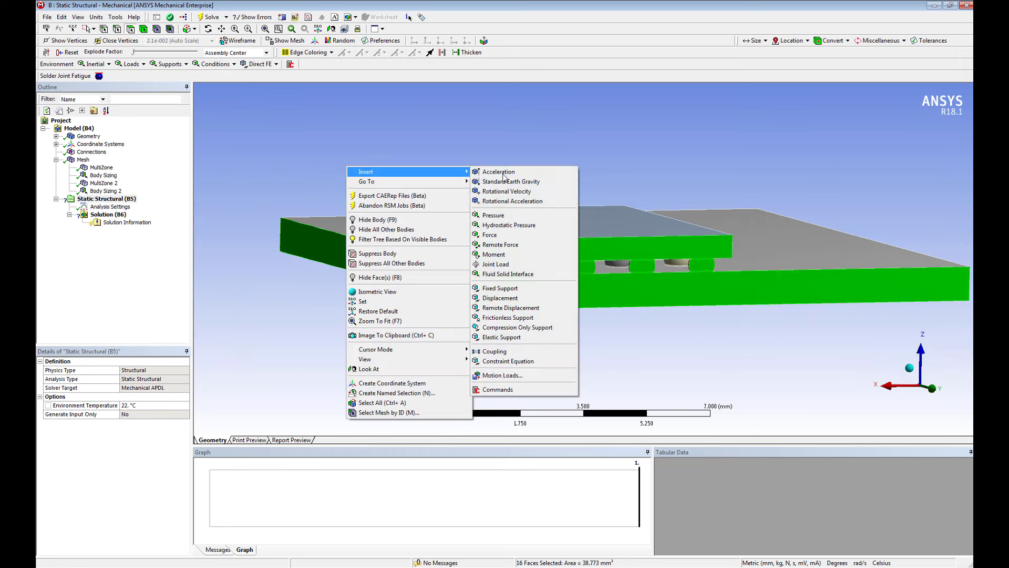
left_click(516, 322)
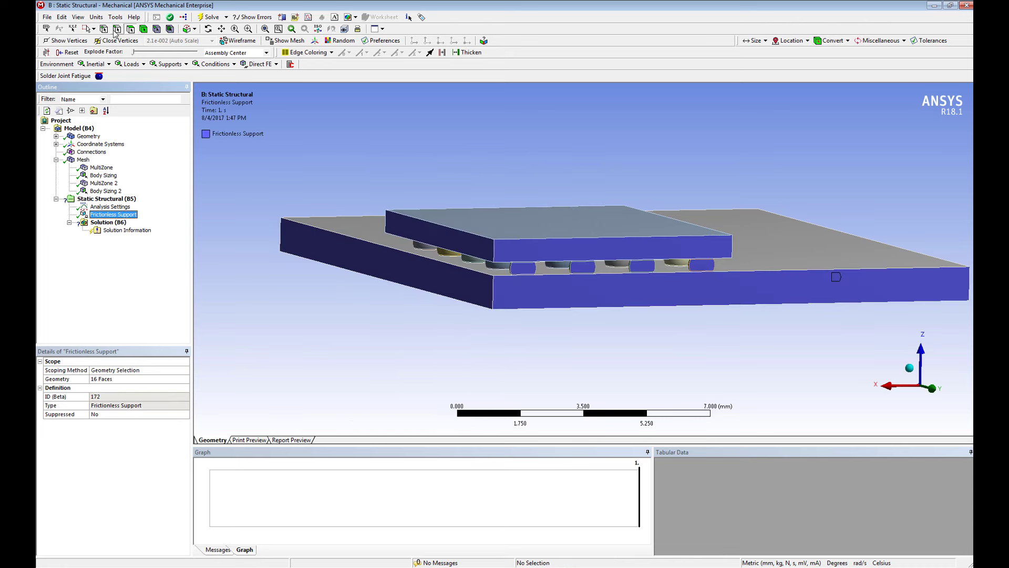
left_click(93, 29)
left_click(95, 41)
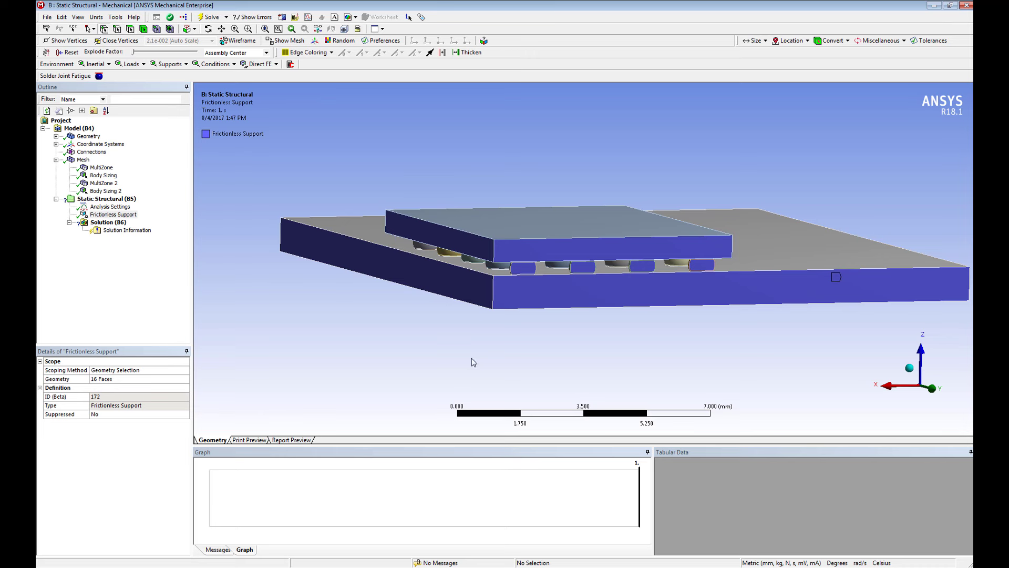
Add a Fixed Support on the board's bottom corner vertex, then select the Static Structural analysis.
left_click(492, 308)
right_click(493, 309)
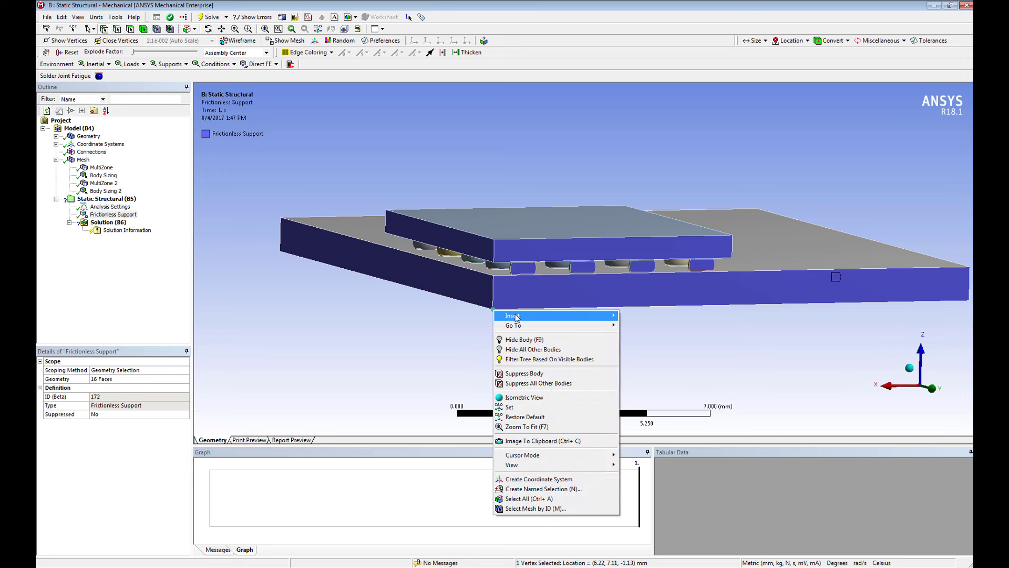
mouse_move(557, 315)
left_click(646, 403)
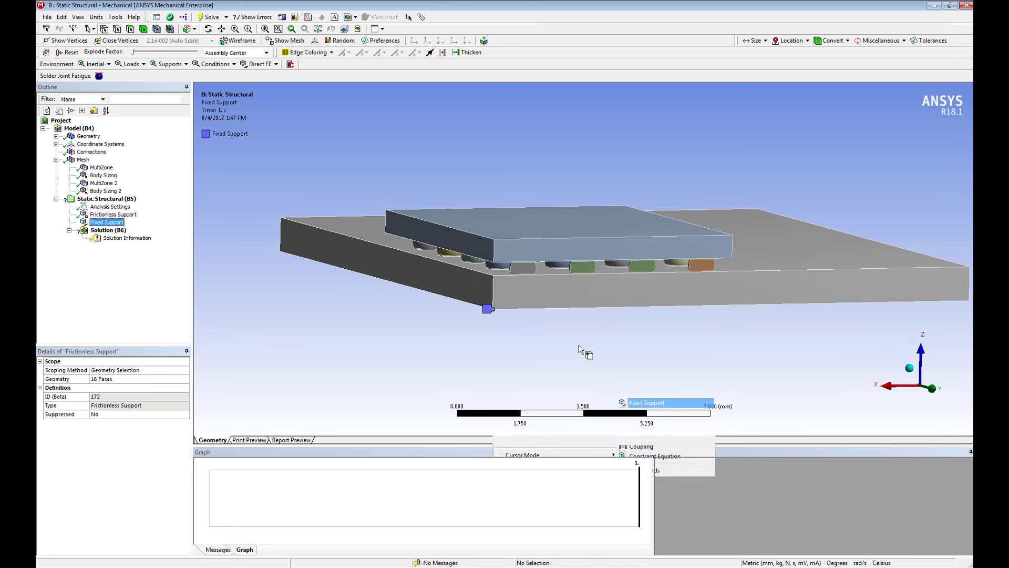
middle_click_drag(536, 318, 412, 172)
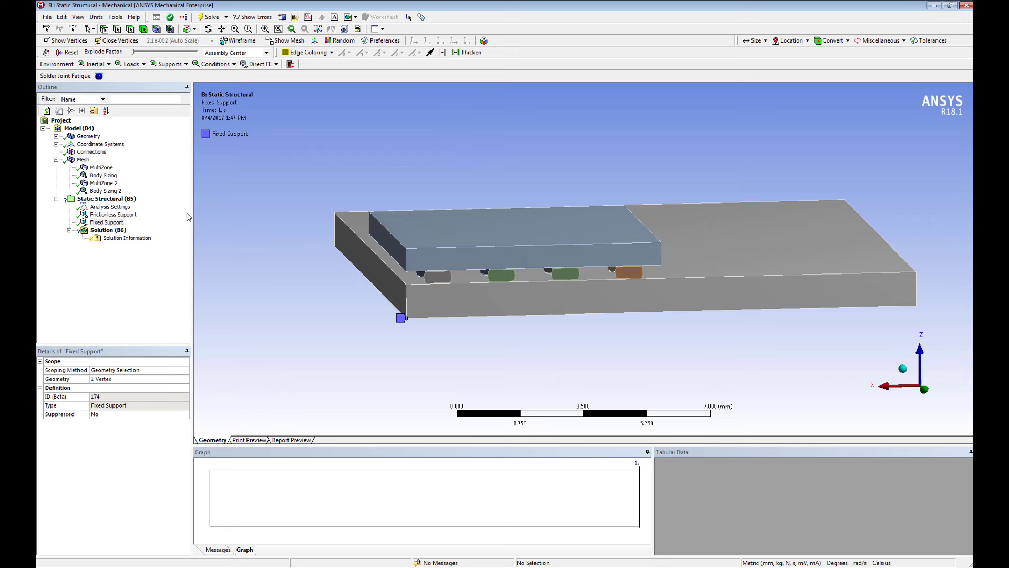
left_click(116, 200)
Insert a 22 °C Thermal Condition under Static Structural and apply it to all 59 bodies.
right_click(118, 203)
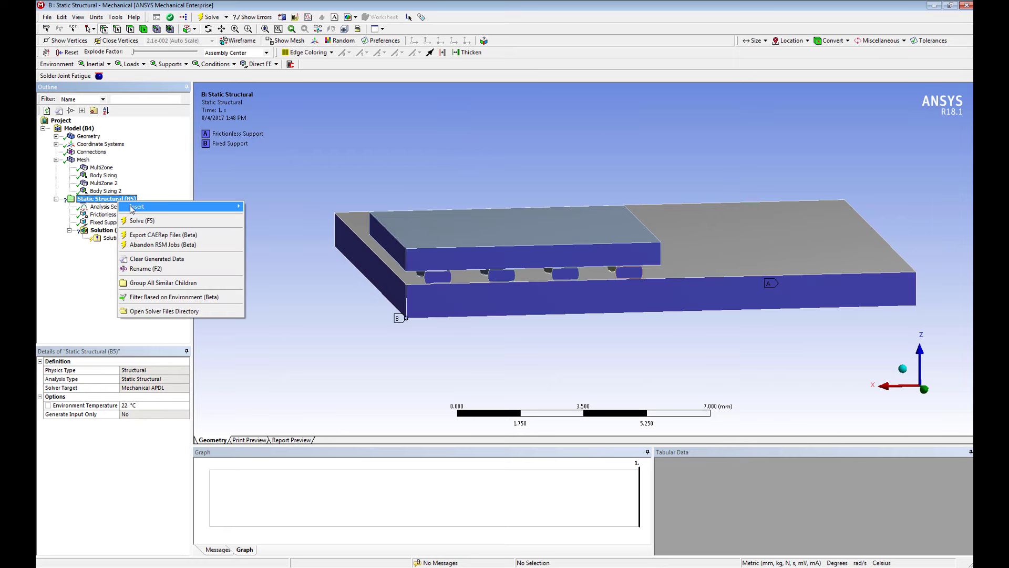
mouse_move(137, 207)
left_click(301, 330)
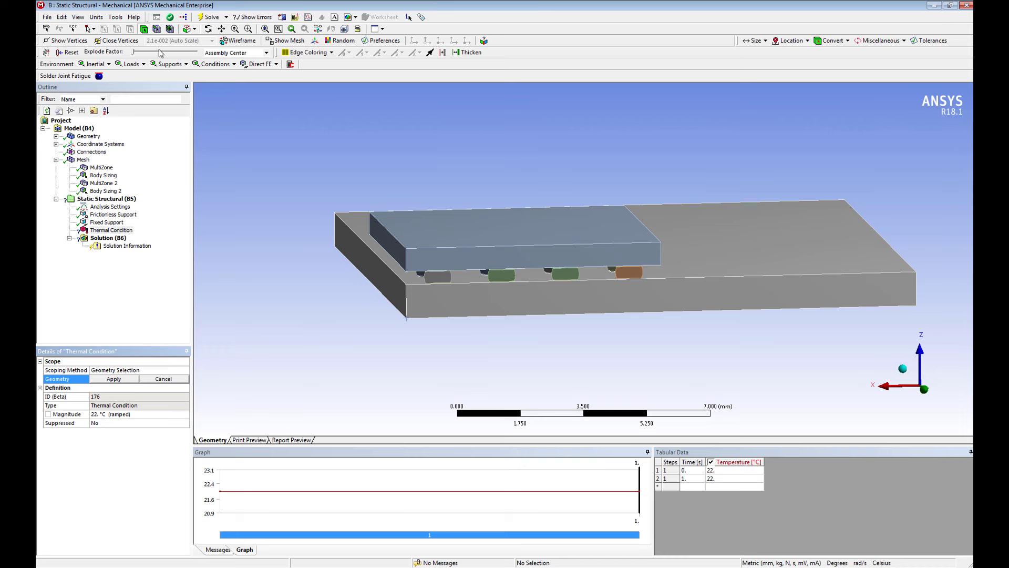
left_click(93, 29)
right_click(379, 198)
left_click(387, 323)
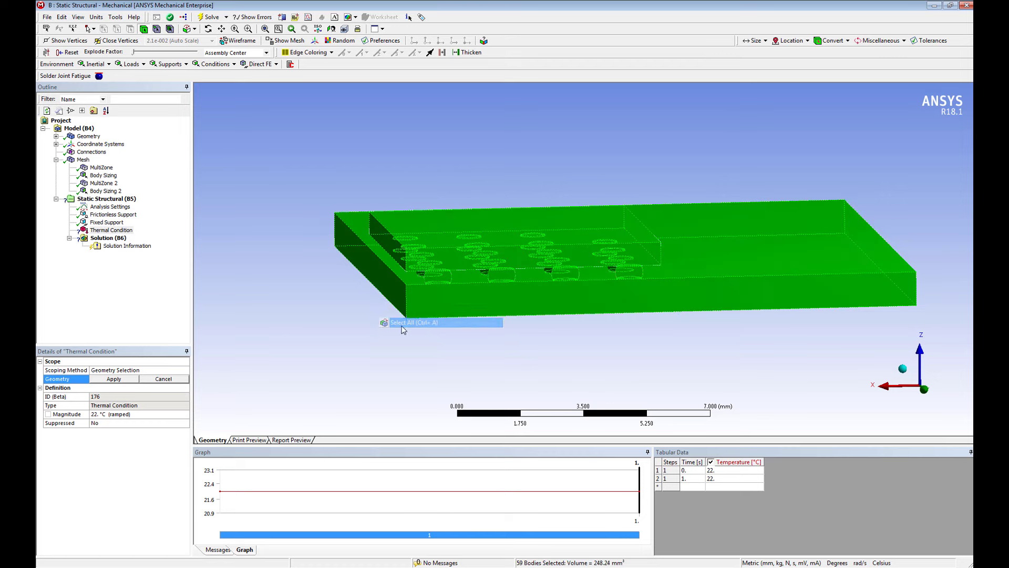
left_click(122, 379)
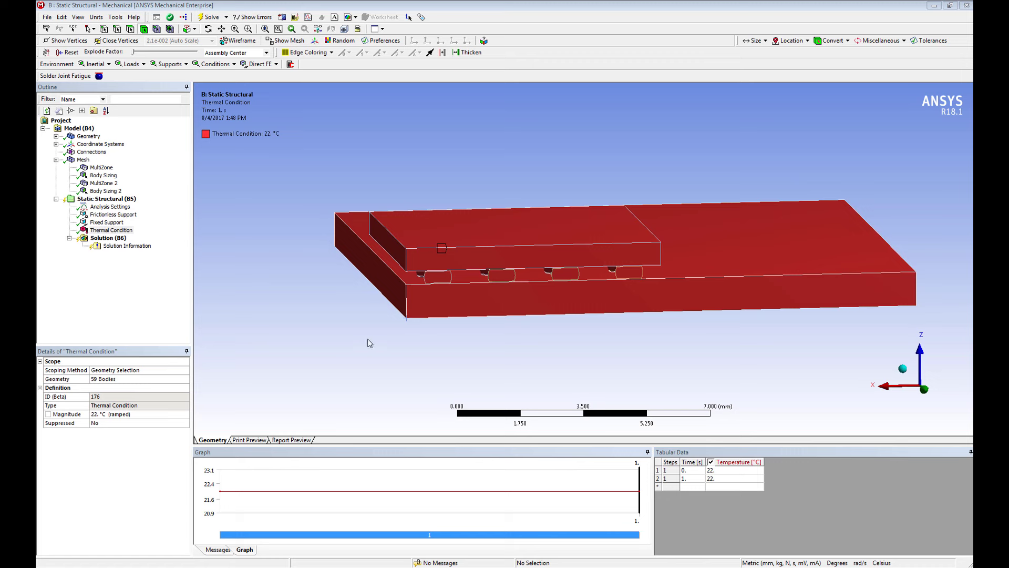
In Analysis Settings, reset to a single load step with a step end time of 7500 s.
left_click(110, 207)
left_click(121, 370)
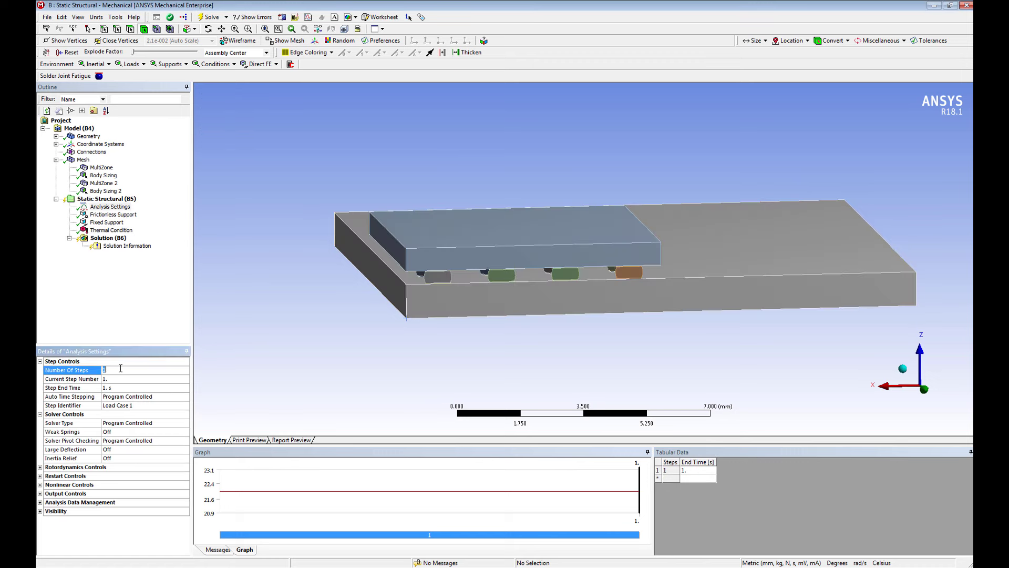
type("15")
key("Return")
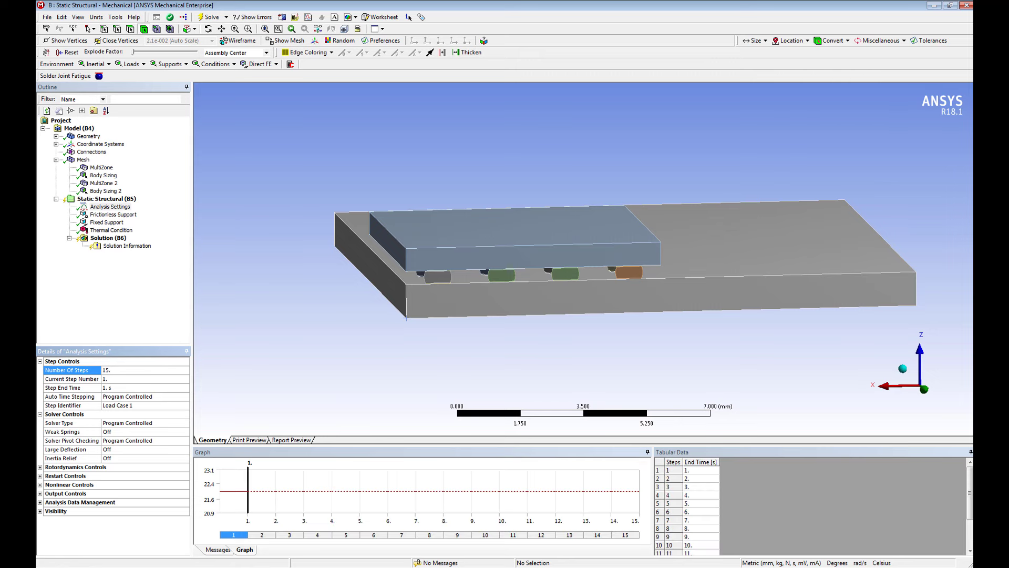
left_click_drag(852, 446, 851, 412)
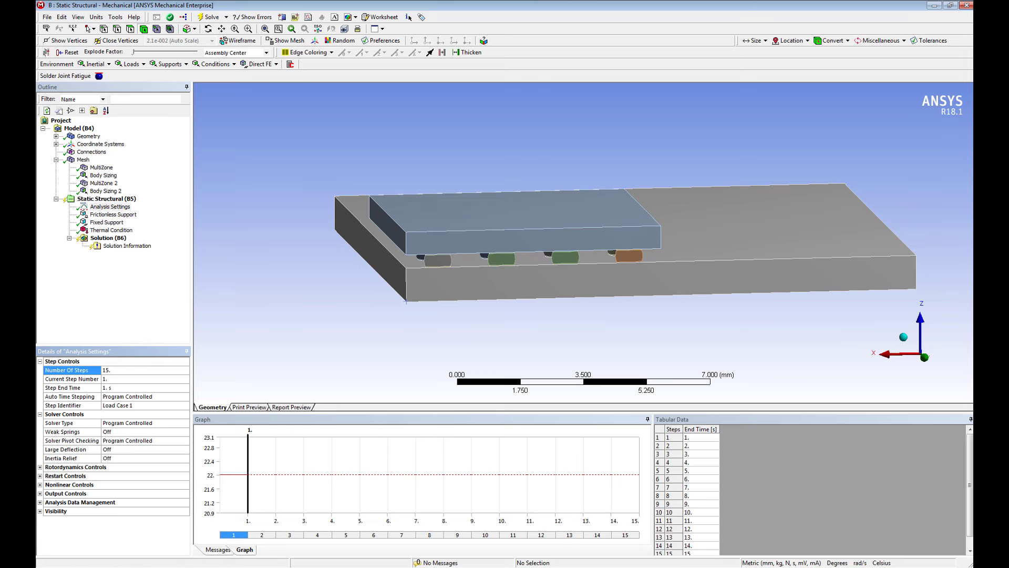
type("1")
key("Return")
left_click(118, 387)
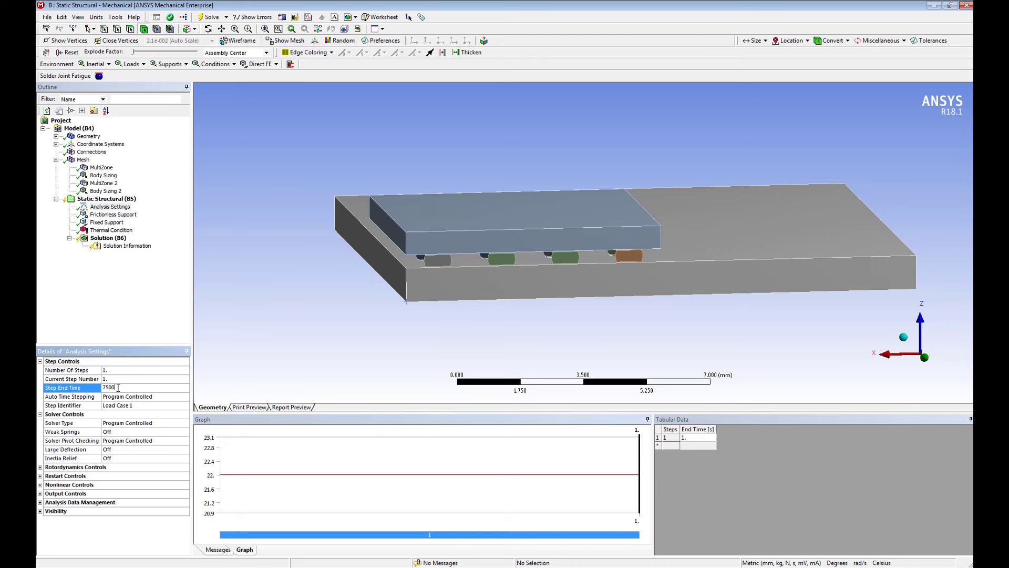
key("Return")
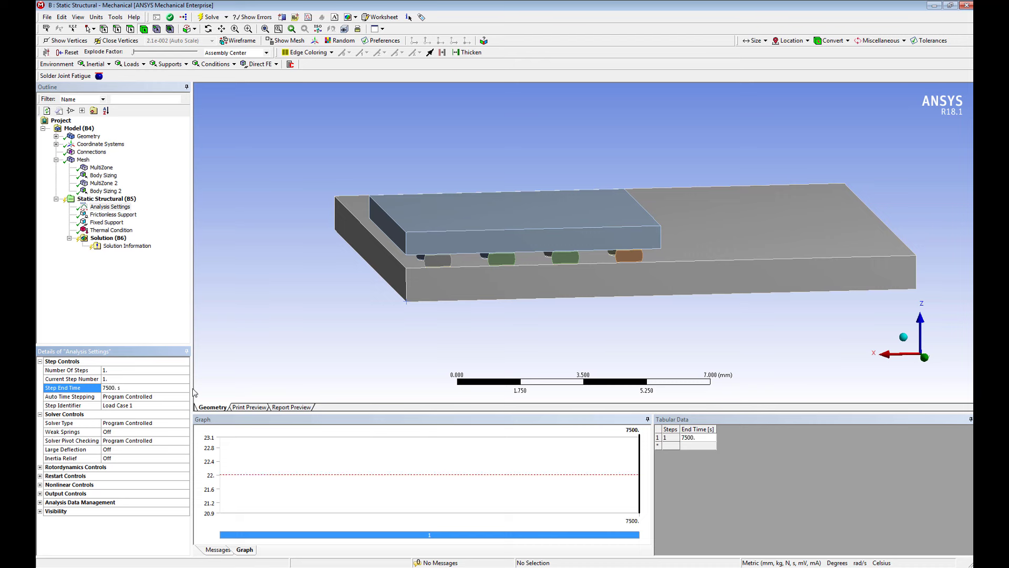
Set 15 load steps and paste step end times running from 600 to 7500 s.
left_click(136, 369)
type("15")
key("Return")
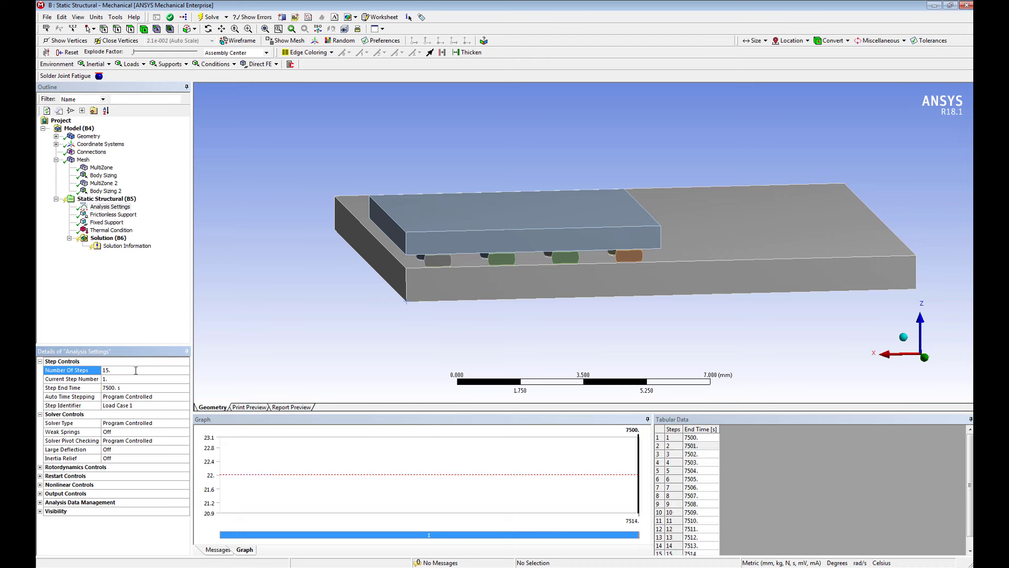
left_click_drag(969, 465, 970, 464)
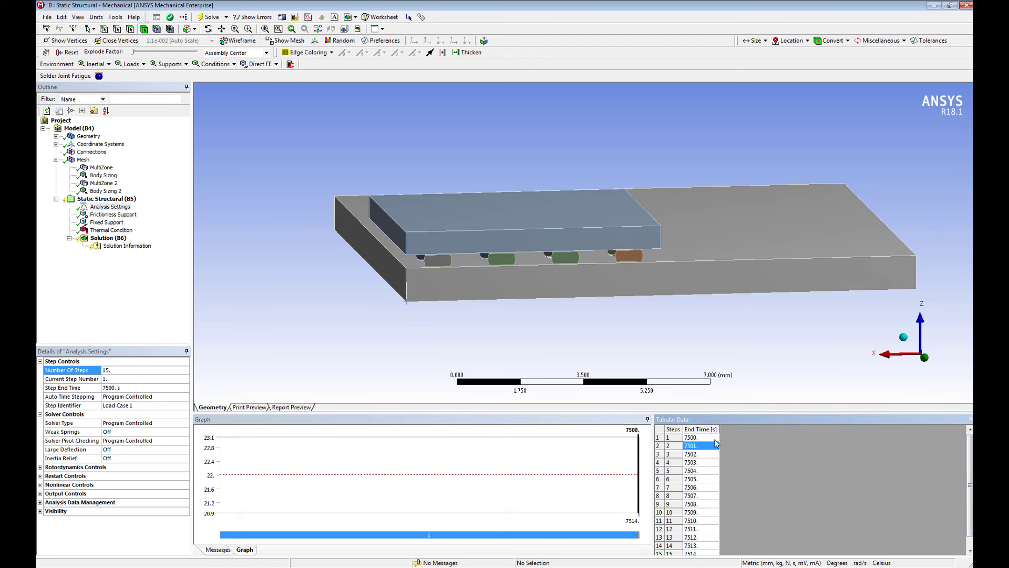
left_click(703, 439)
right_click(699, 436)
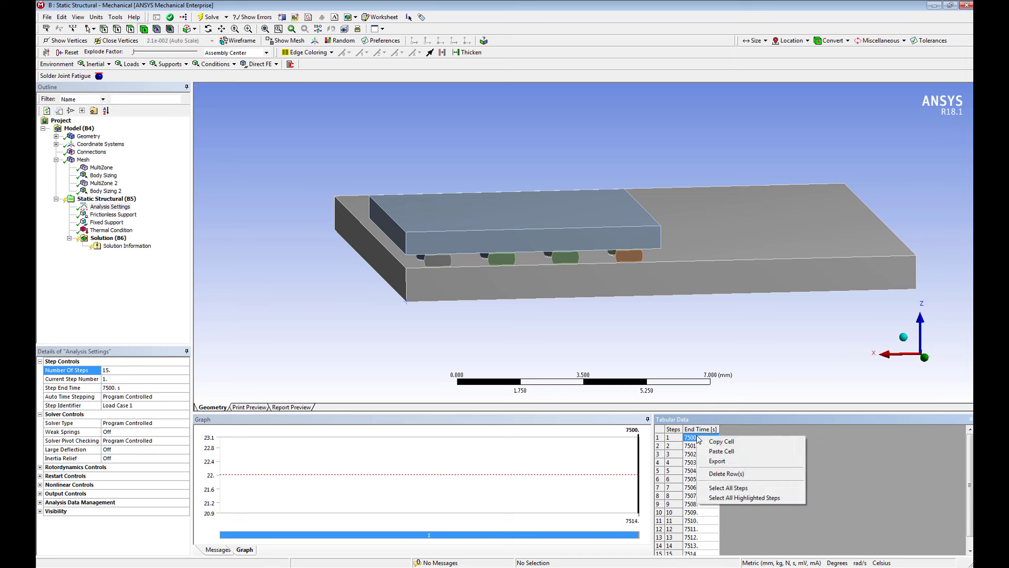
left_click(723, 453)
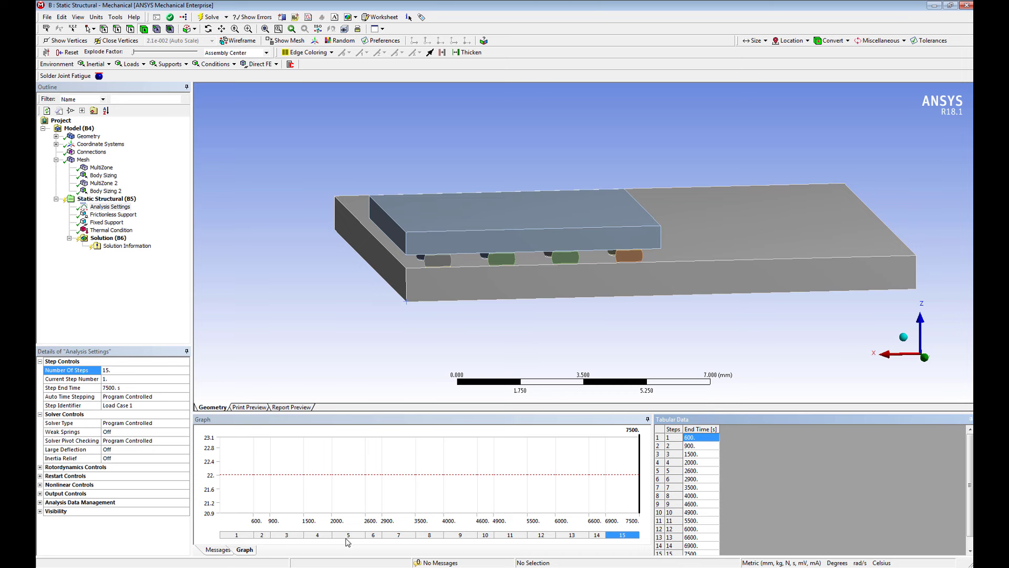
left_click(108, 230)
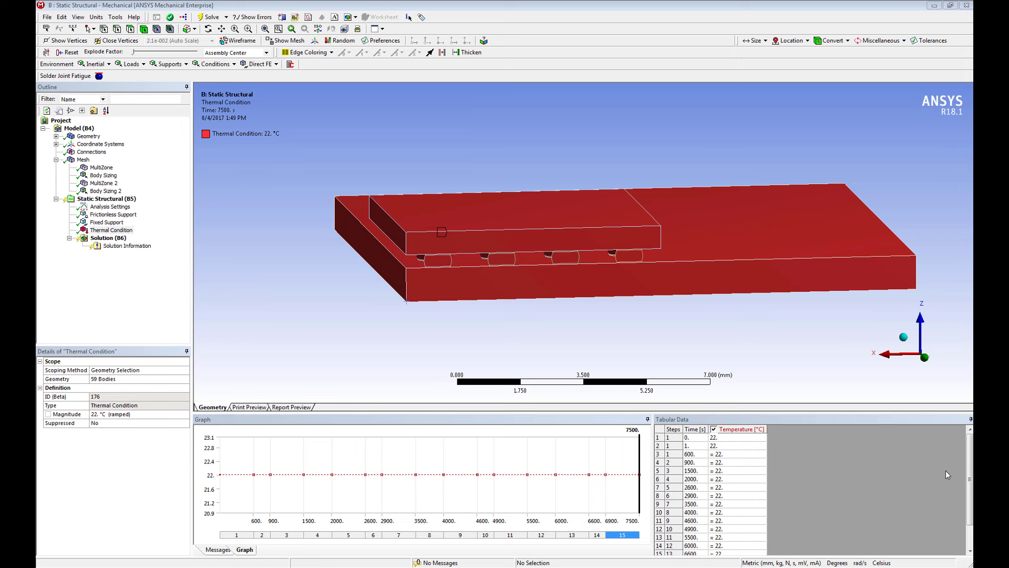
Paste the -30/125 °C temperature cycle, delete the extra row and realign temperatures with time steps.
left_click(747, 437)
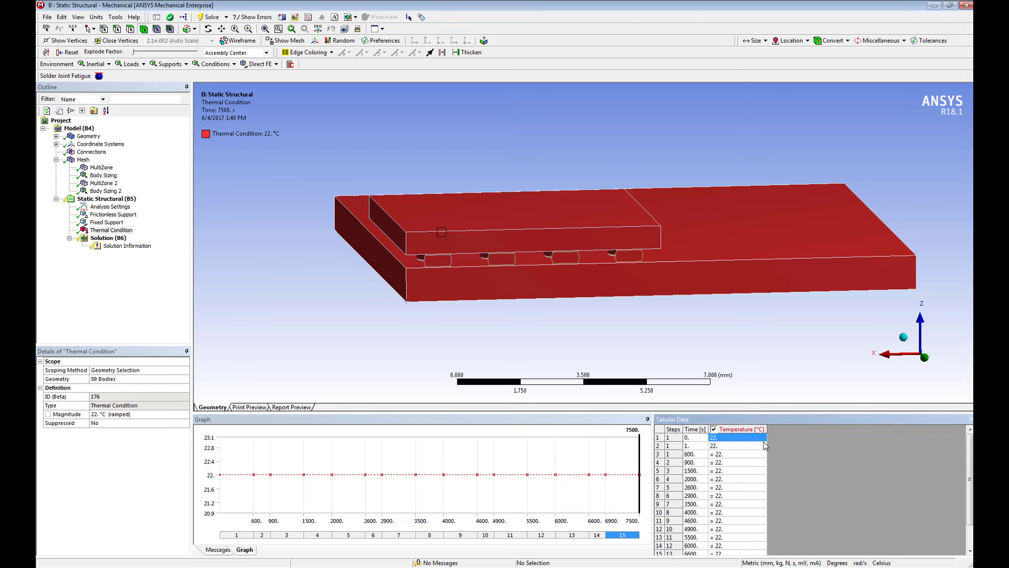
right_click(745, 438)
left_click(766, 454)
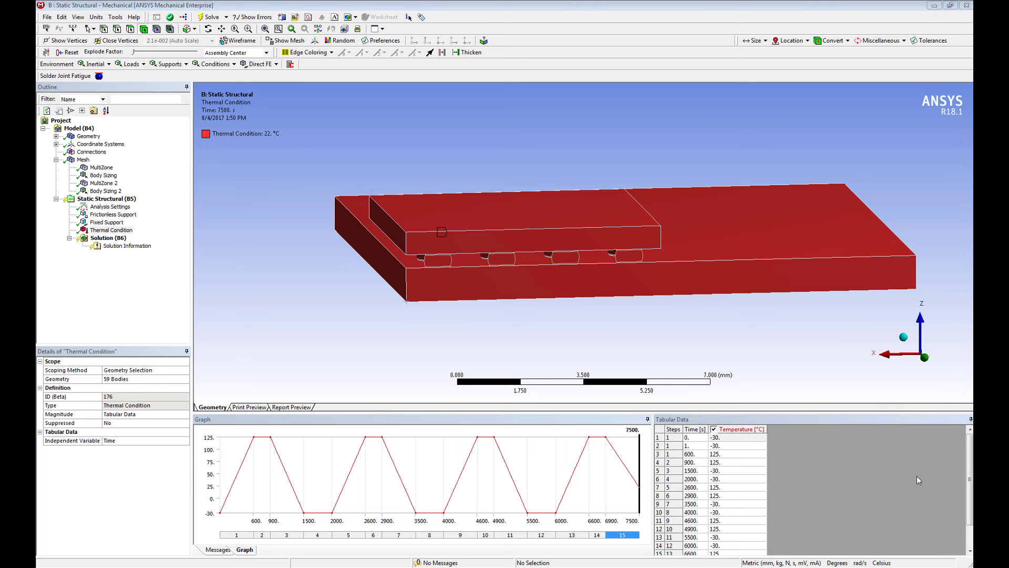
right_click(678, 447)
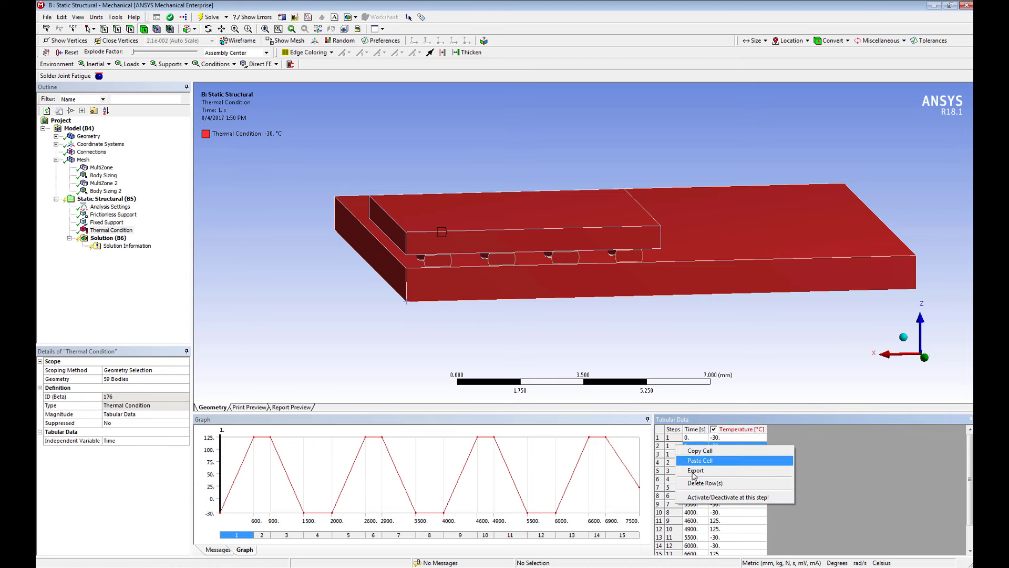
left_click(703, 482)
left_click(718, 439)
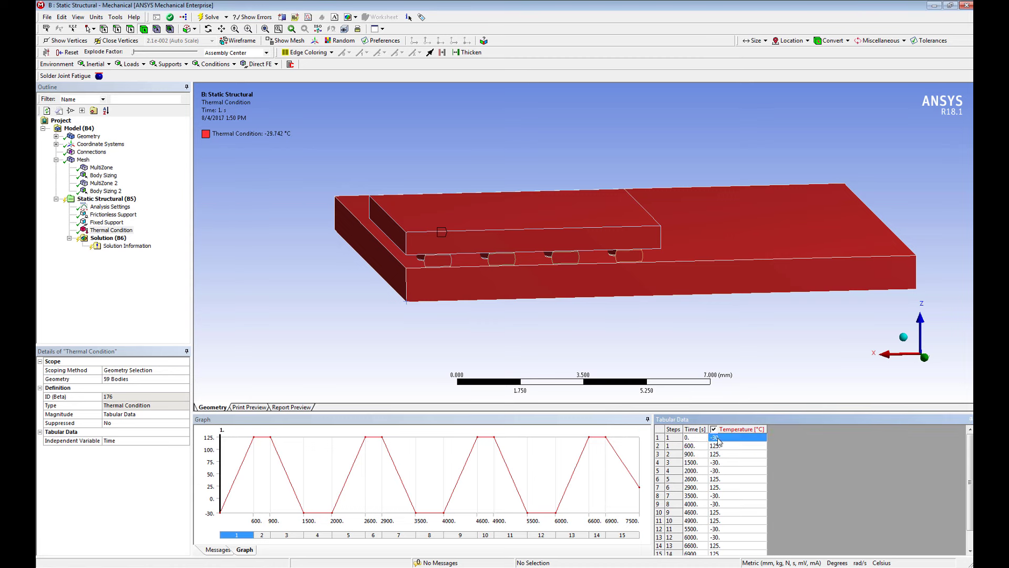
right_click(723, 440)
left_click(746, 461)
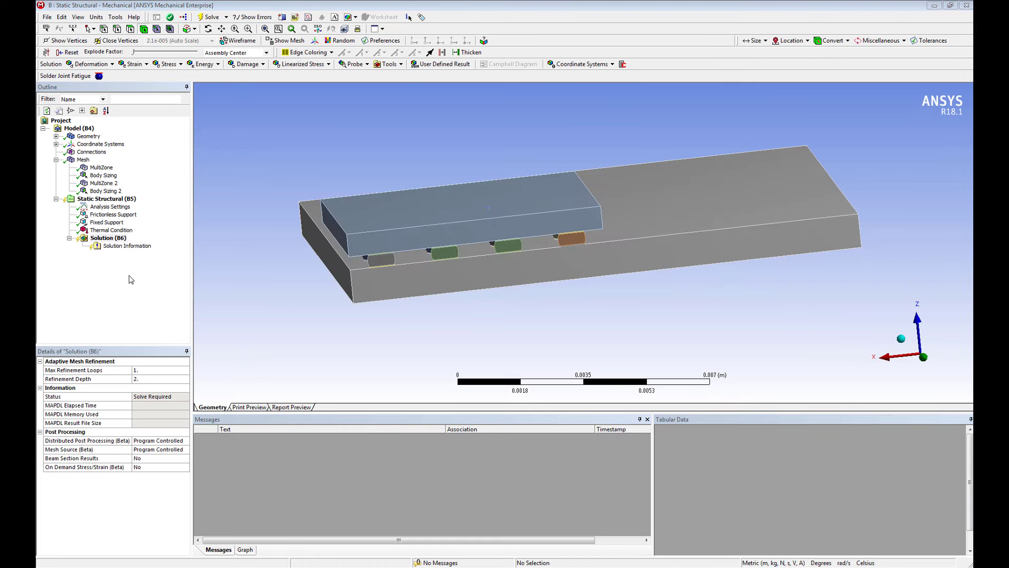
Insert a Total Deformation result under Solution.
right_click(113, 243)
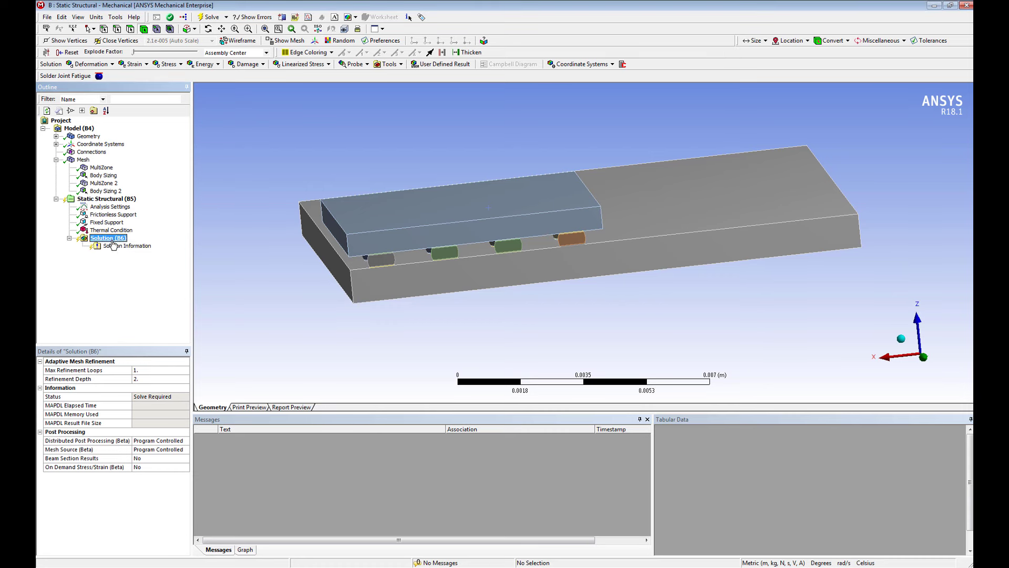
mouse_move(174, 246)
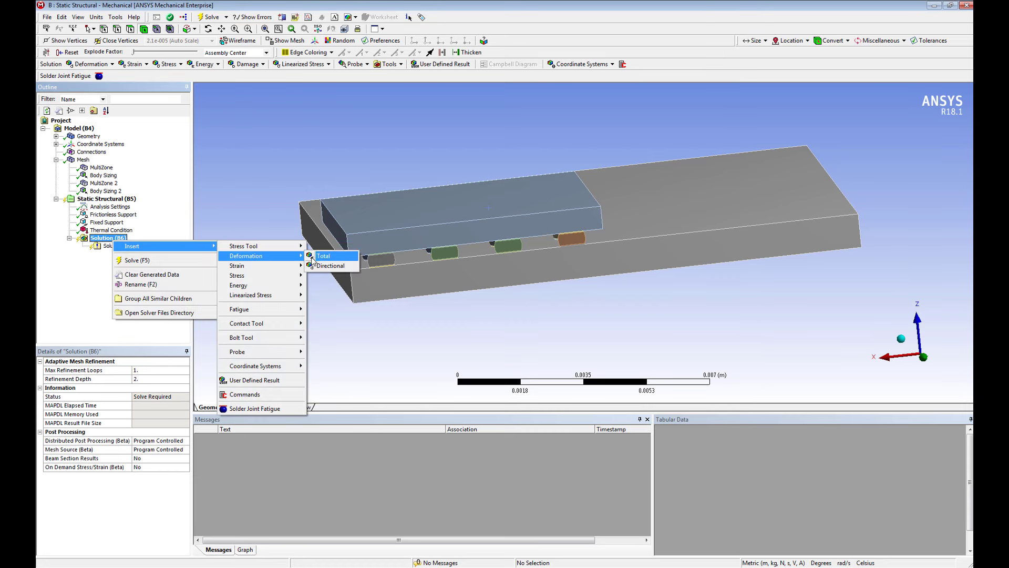
left_click(323, 256)
Insert a User Defined Result with the expression NLPLWK.
right_click(112, 240)
mouse_move(139, 247)
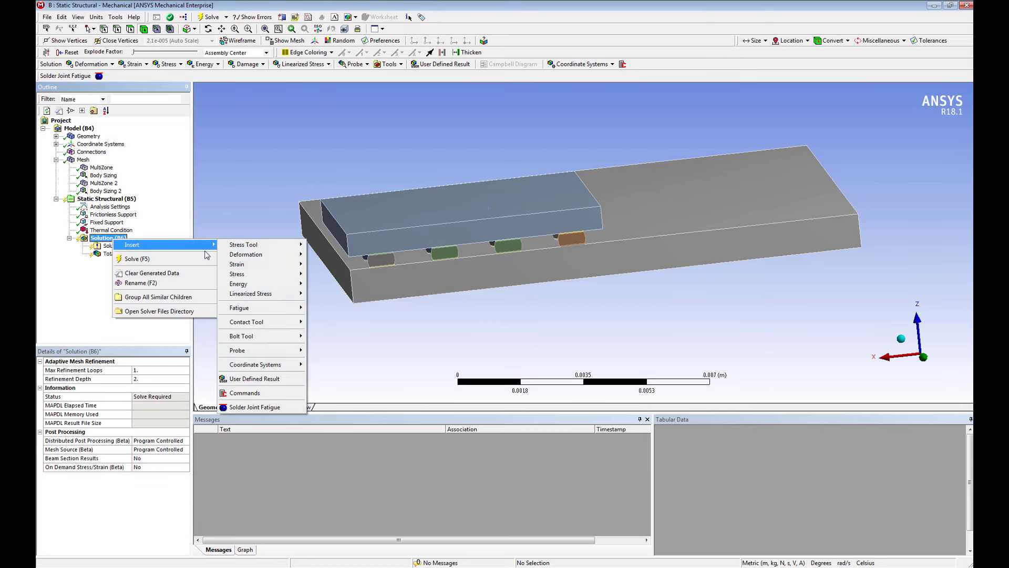
left_click(281, 379)
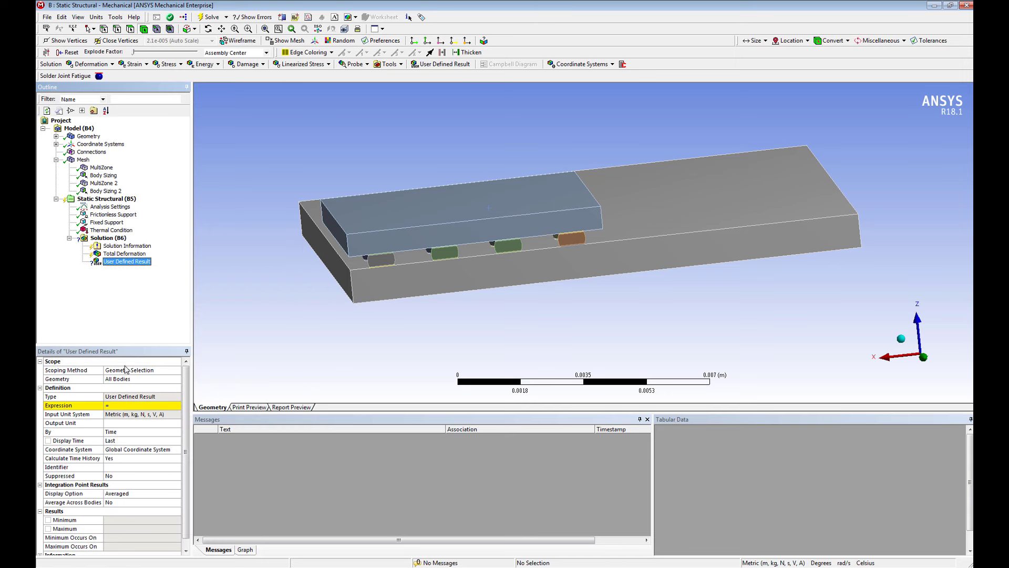
left_click(132, 404)
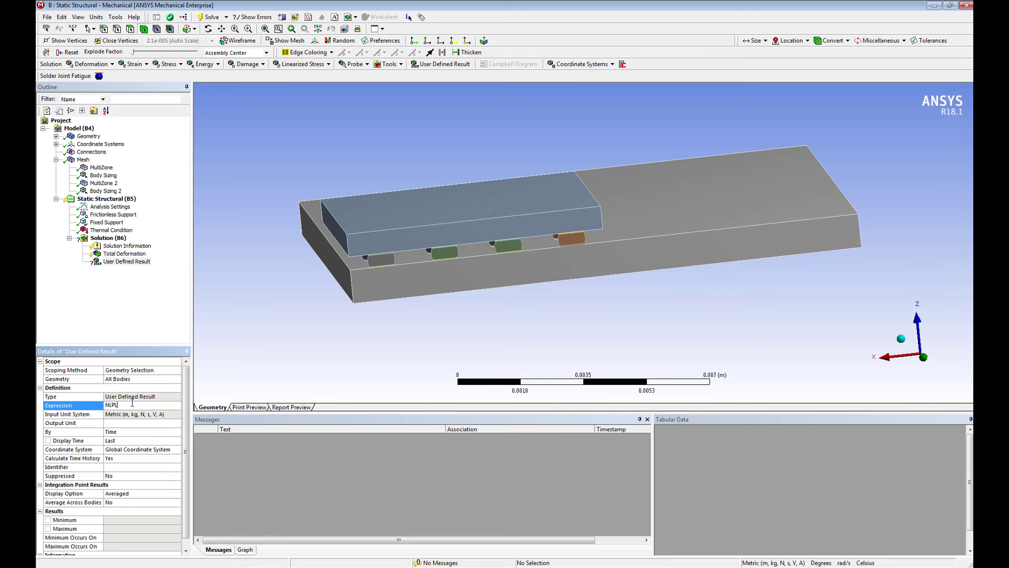
type("NLPLWK")
key("Return")
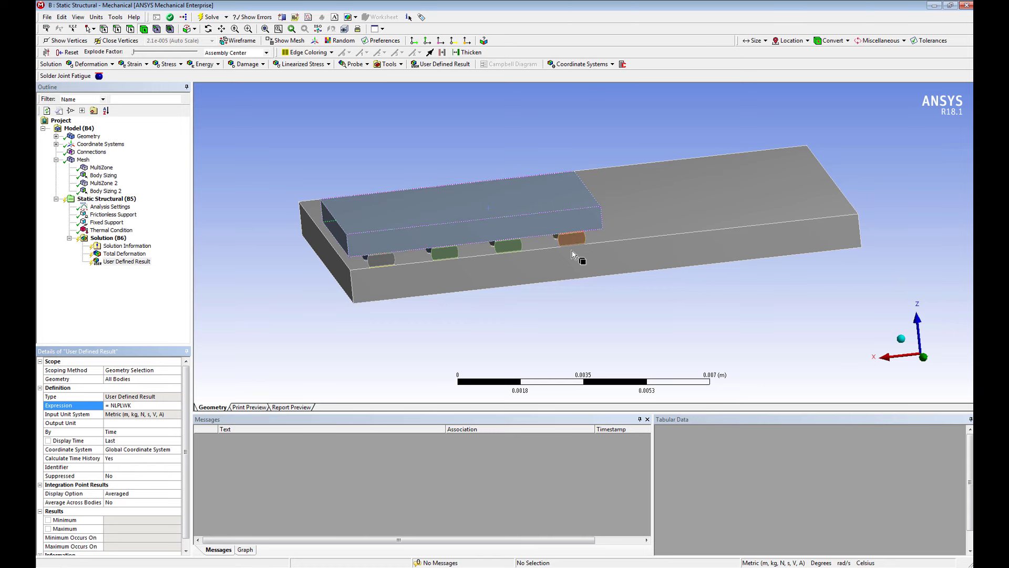
Insert a Solder Joint Fatigue result and hide the top package body.
left_click(94, 239)
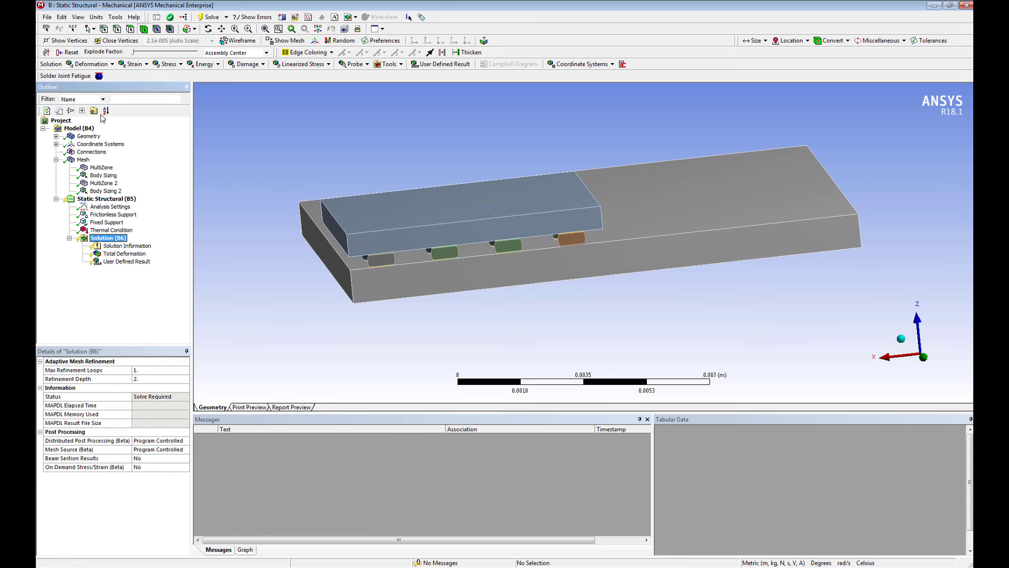
left_click(99, 77)
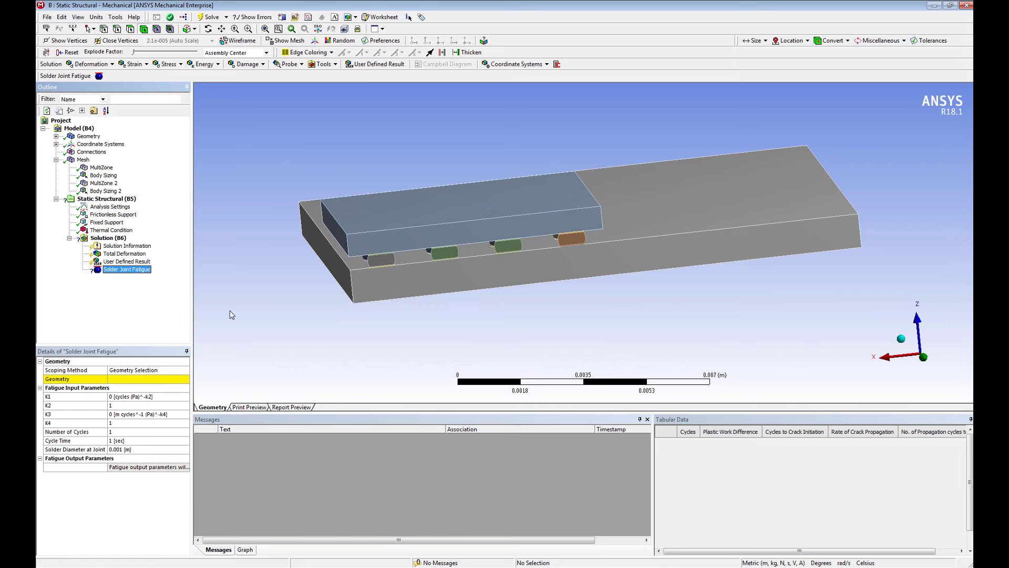
left_click(437, 232)
right_click(437, 232)
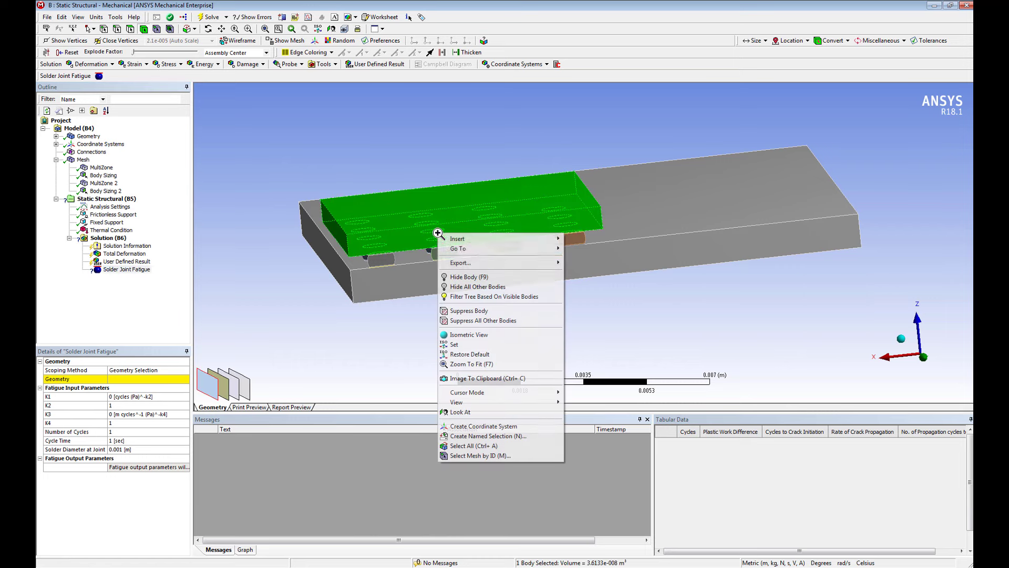
left_click(469, 277)
Scope the Solder Joint Fatigue result to one solder joint body.
middle_click_drag(469, 276, 486, 272)
scroll(486, 273, "up", 3)
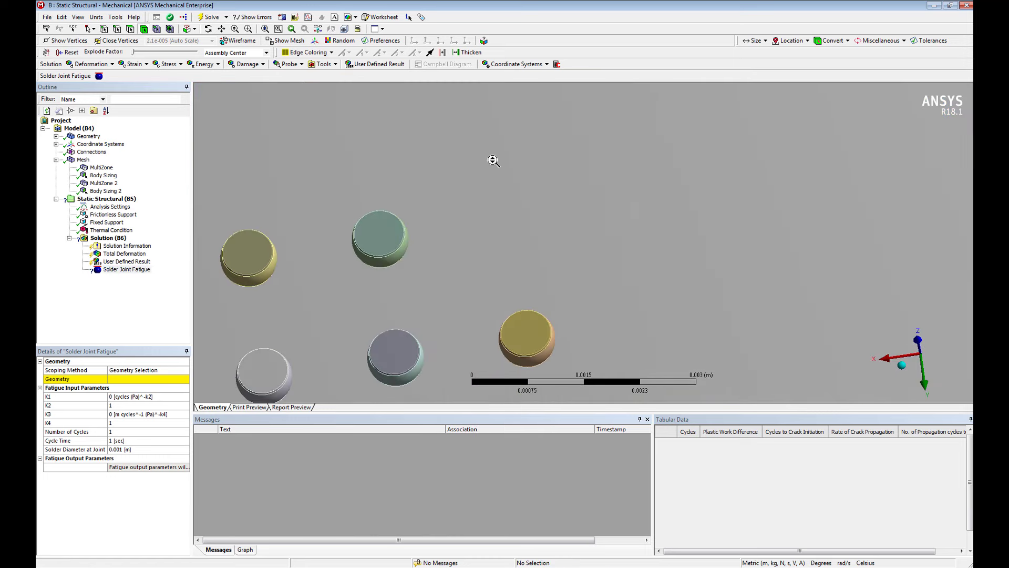
middle_click_drag(203, 394, 339, 345)
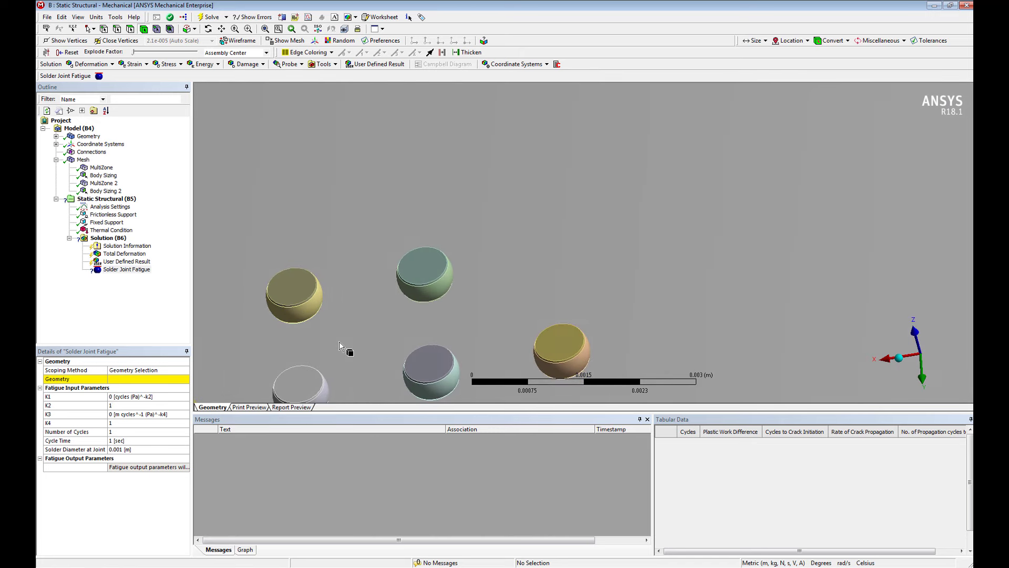
left_click(424, 272)
left_click(129, 379)
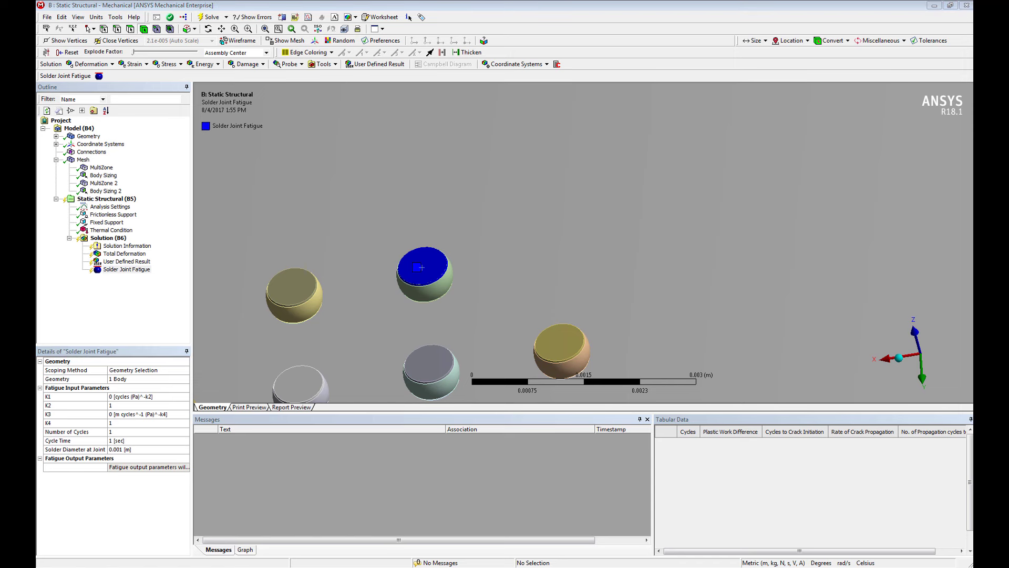
left_click(156, 396)
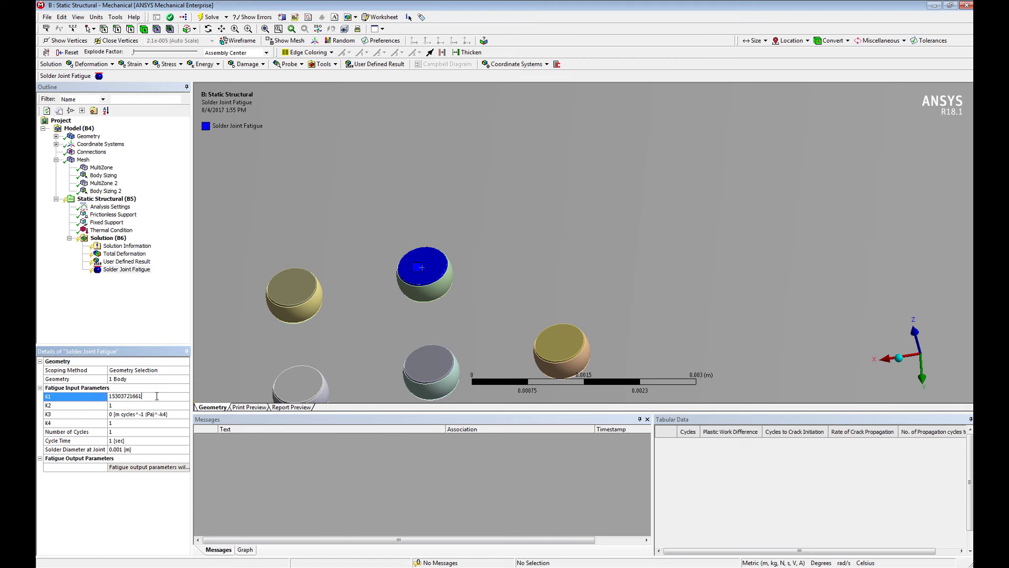
key("ctrl+v")
key("Return")
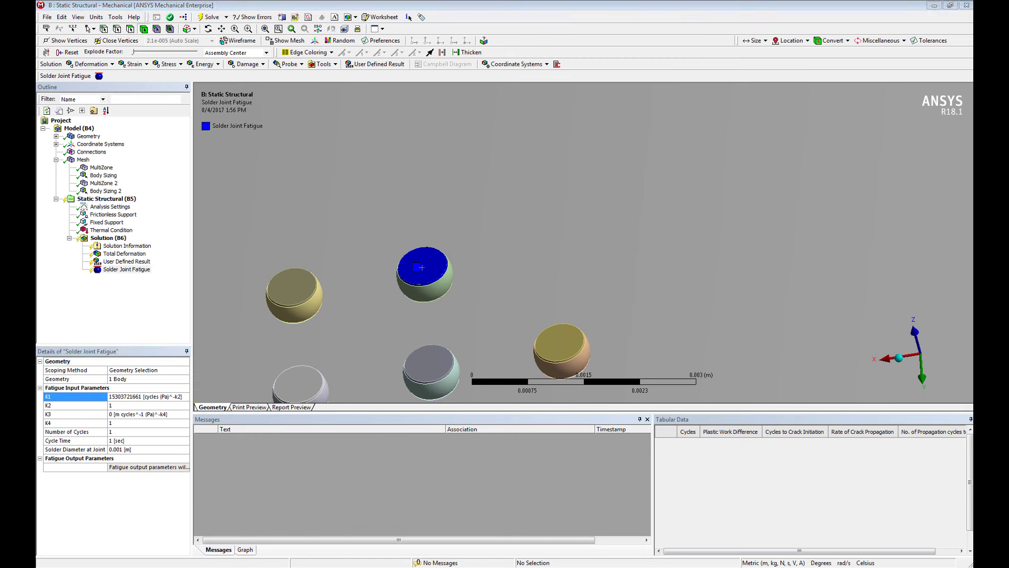
left_click(132, 406)
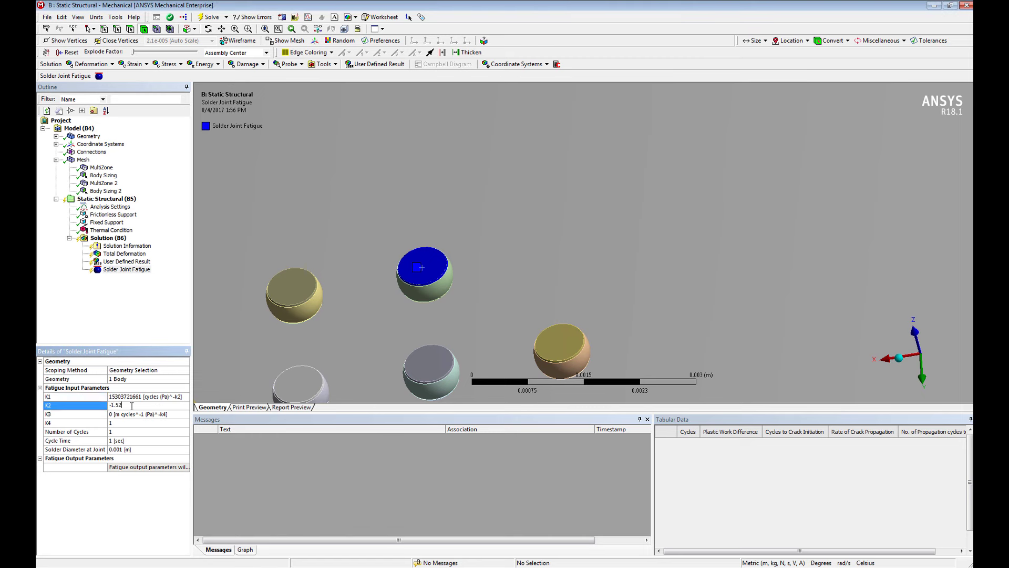
key("Return")
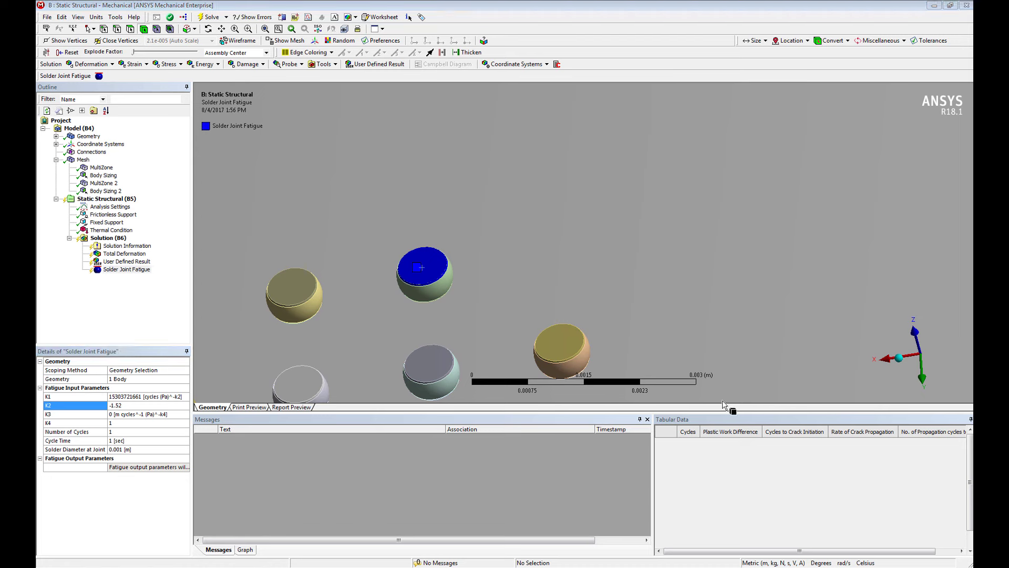
left_click(145, 415)
type("2.5E-12")
key("Return")
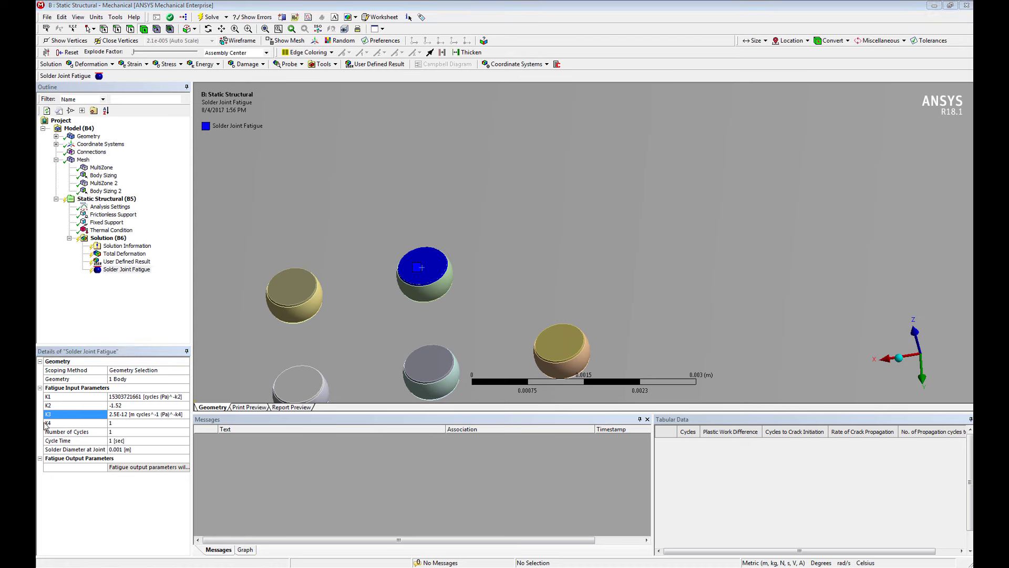
left_click(122, 423)
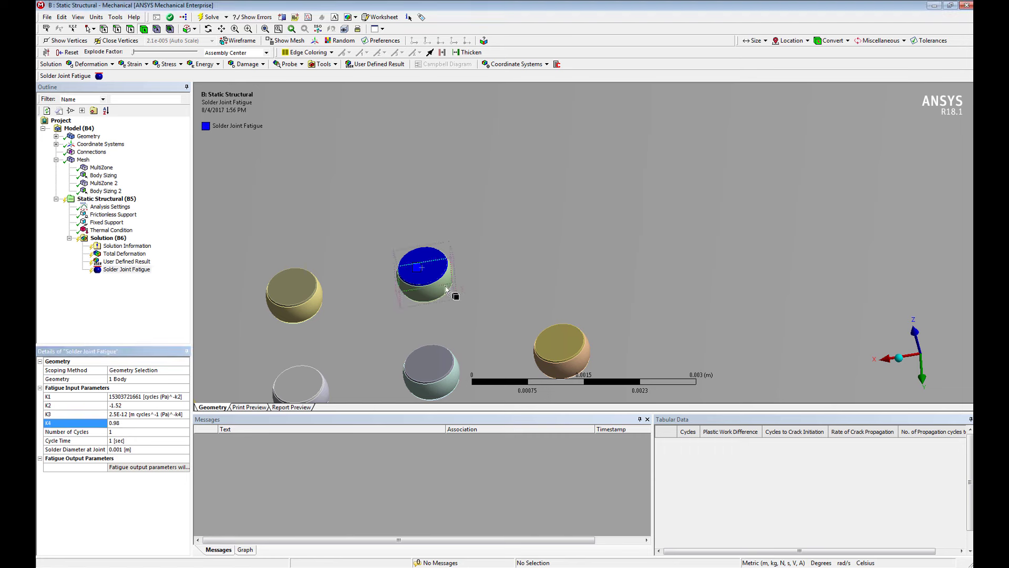
Set 3 cycles, a 2000 s cycle time and a 0.00066567 m solder diameter.
left_click(125, 433)
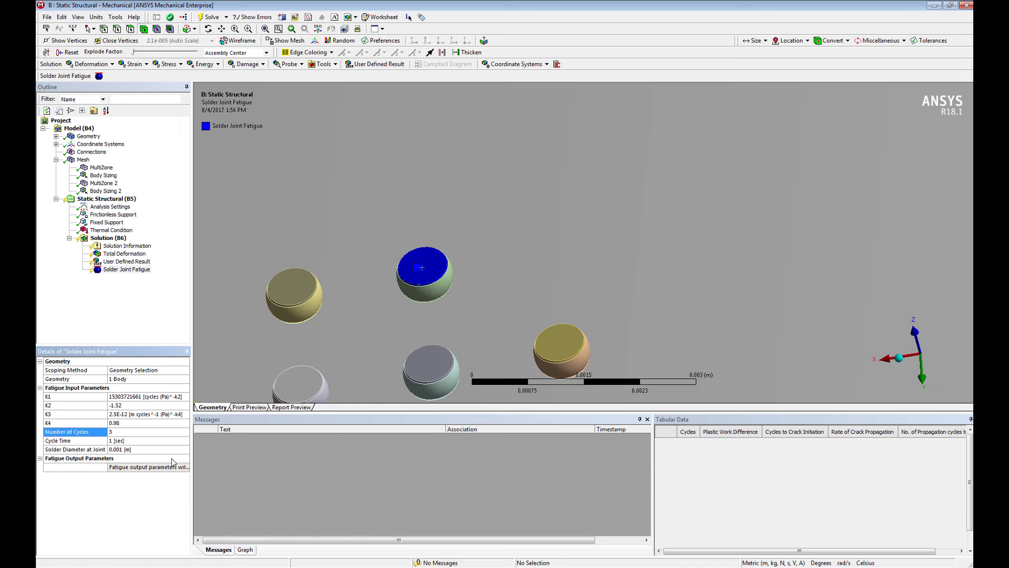
left_click(155, 442)
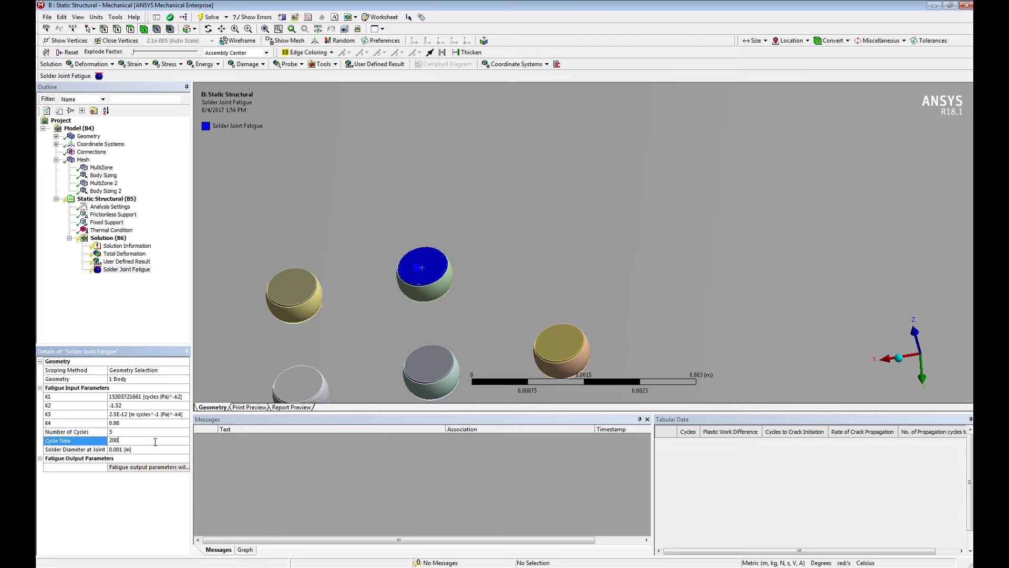
type("2000")
key("Return")
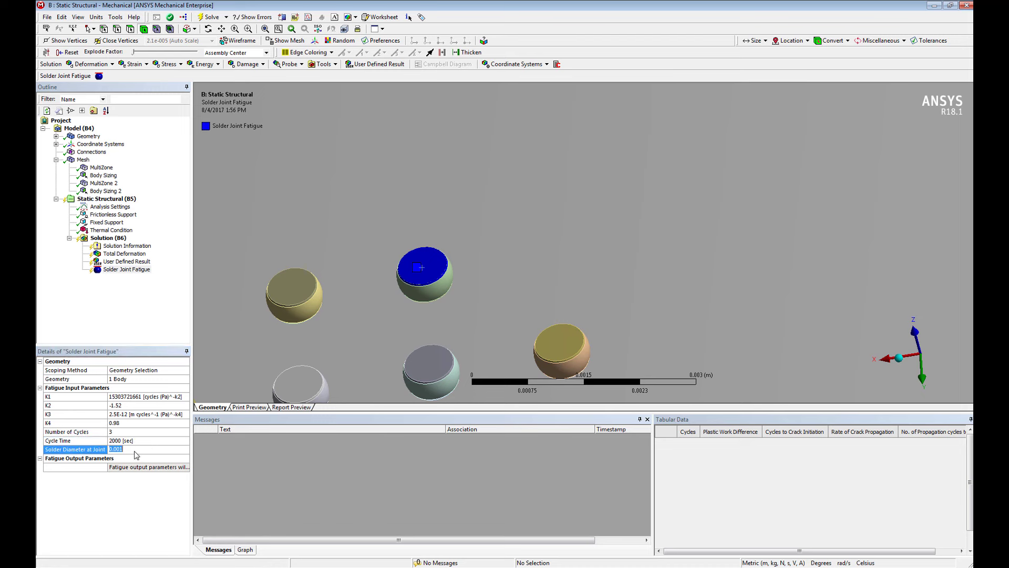
type("0.00066567")
key("Return")
scroll(594, 242, "down", 3)
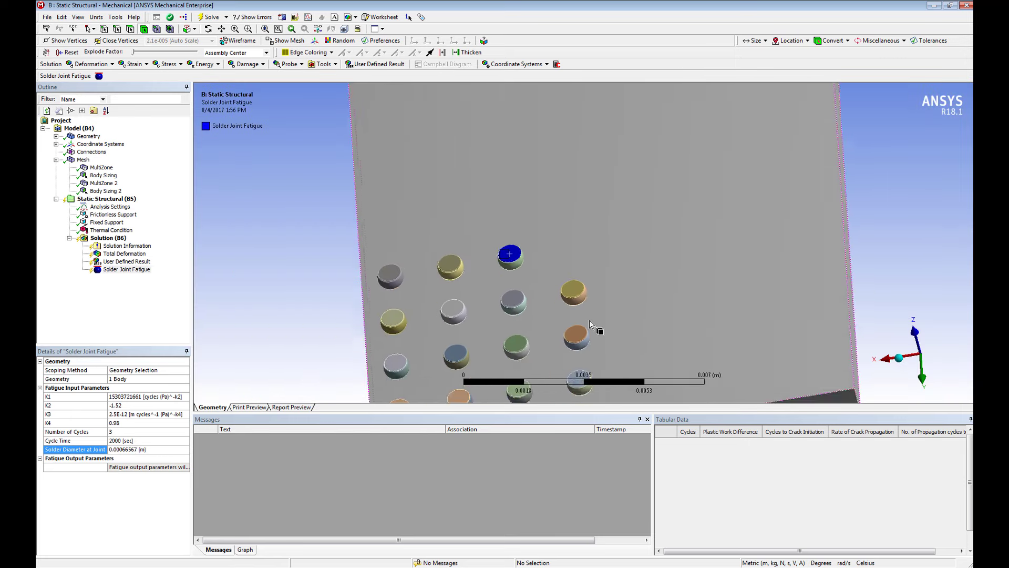
scroll(584, 278, "down", 3)
Duplicate the Solder Joint Fatigue result and rescope the copy to the green solder ball.
right_click(147, 279)
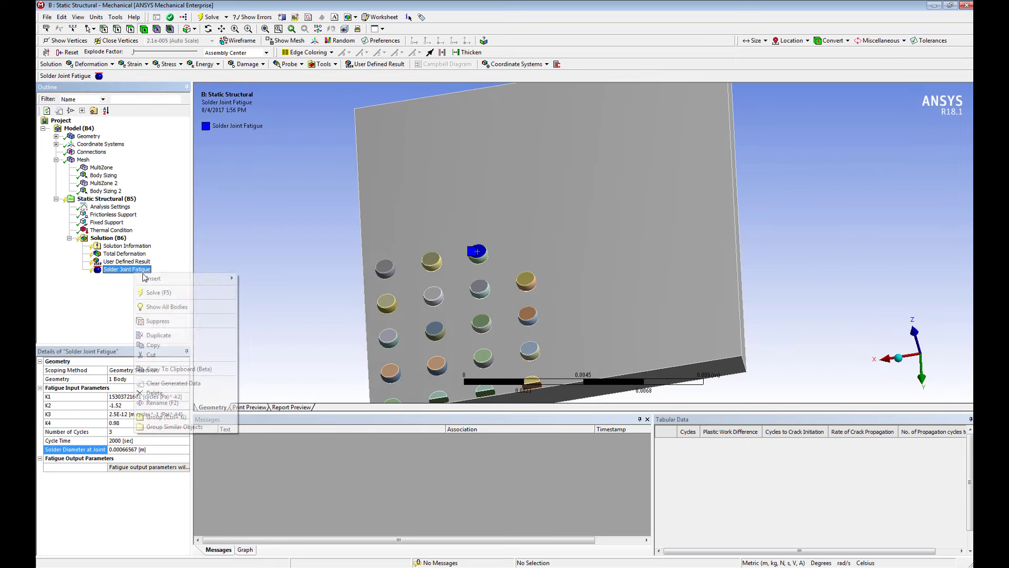
left_click(157, 335)
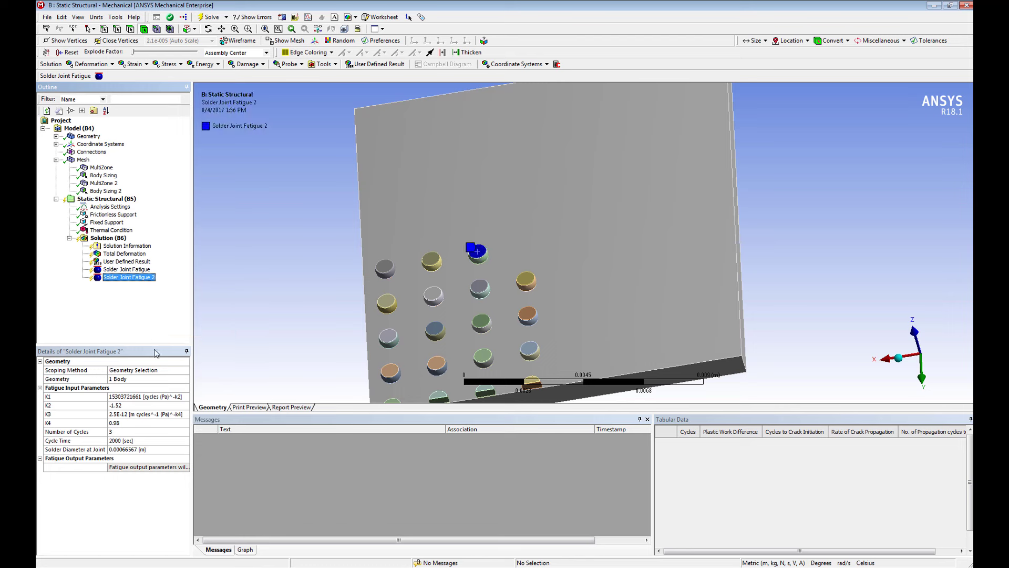
left_click(125, 380)
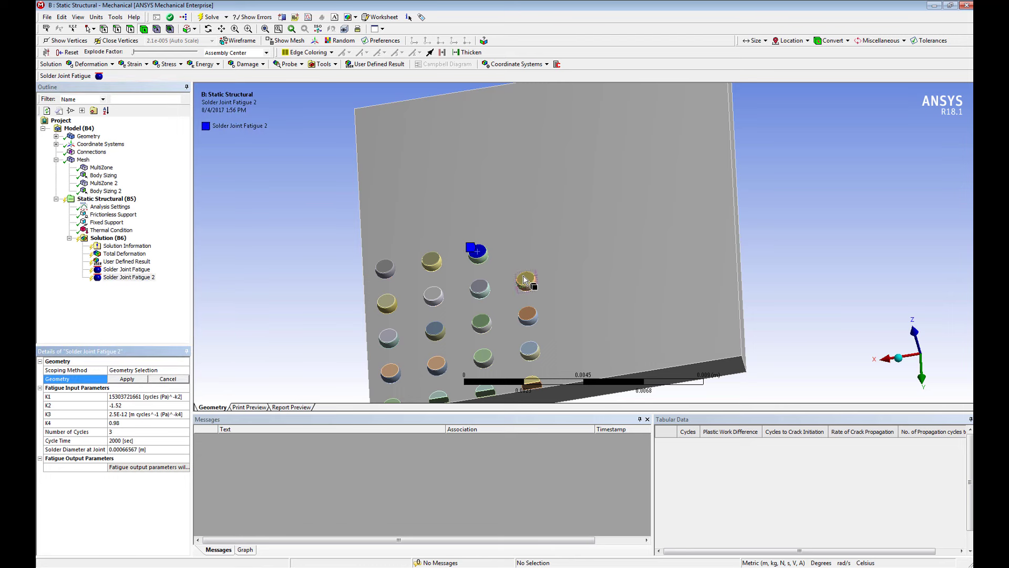
left_click(129, 380)
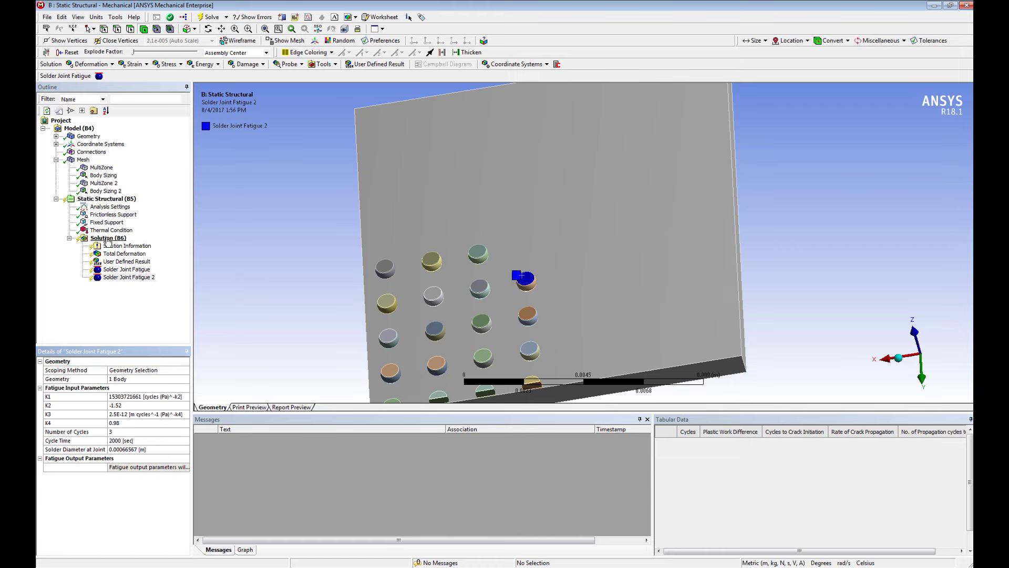
Show all bodies and display the Solution Information force convergence chart.
right_click(290, 249)
left_click(325, 280)
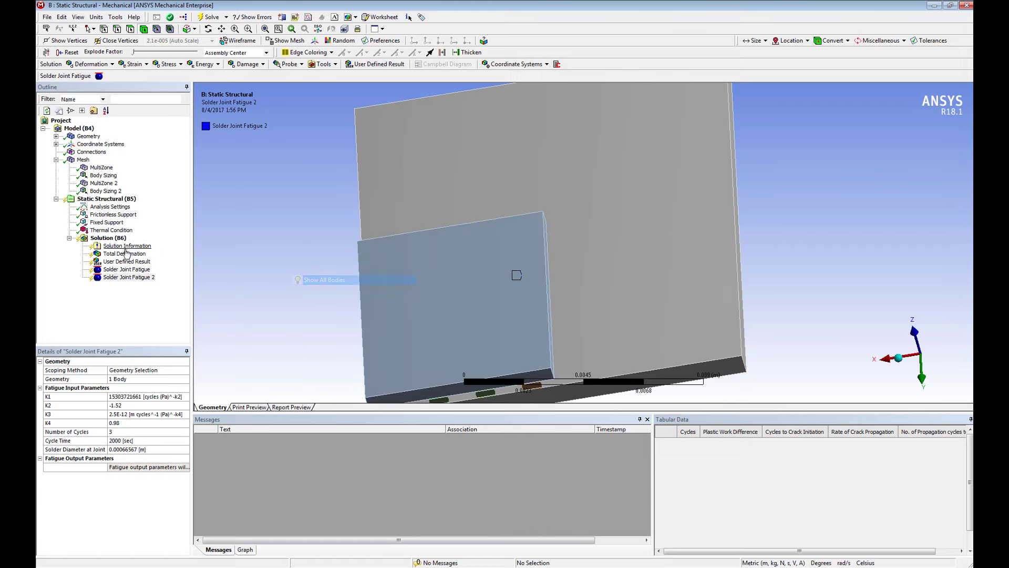
right_click(105, 242)
left_click(157, 262)
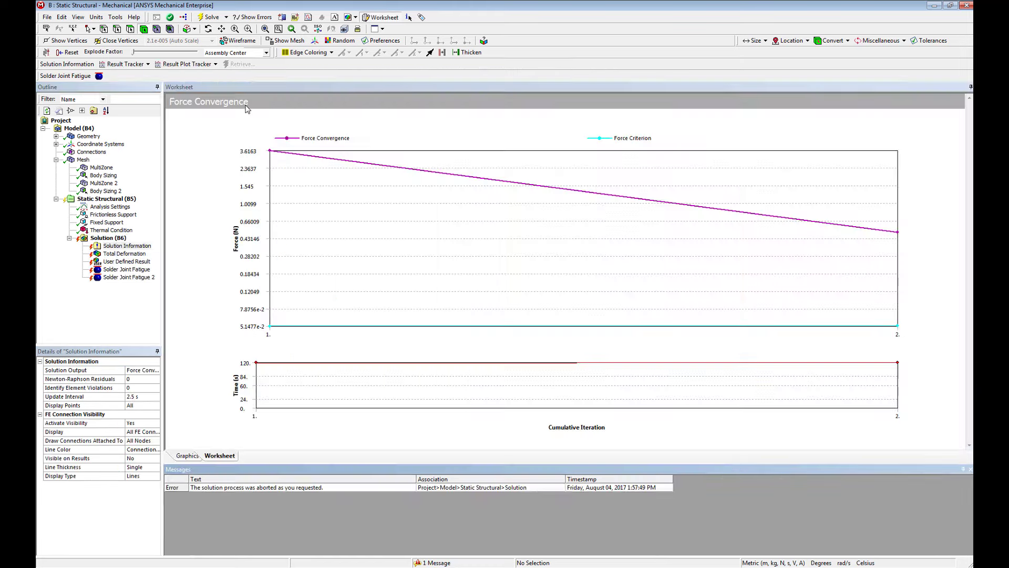
Turn Large Deflection on in the Analysis Settings.
left_click(110, 207)
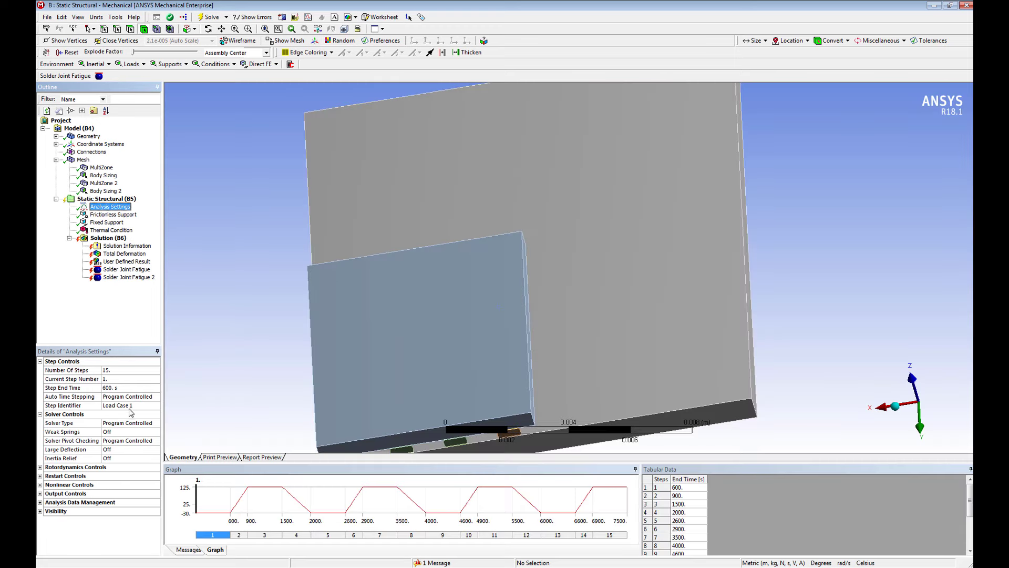
left_click(146, 449)
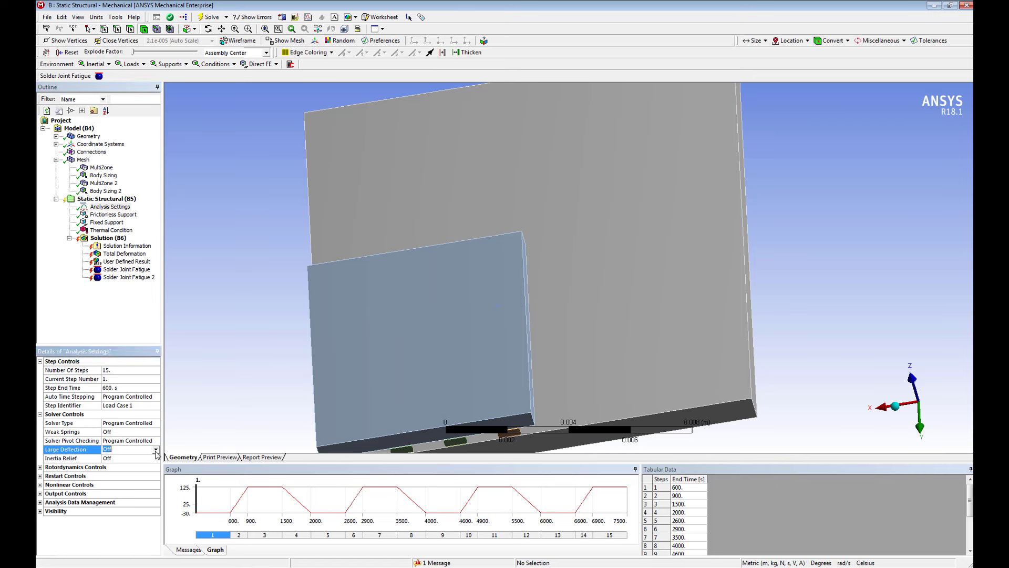
left_click(156, 449)
left_click(121, 466)
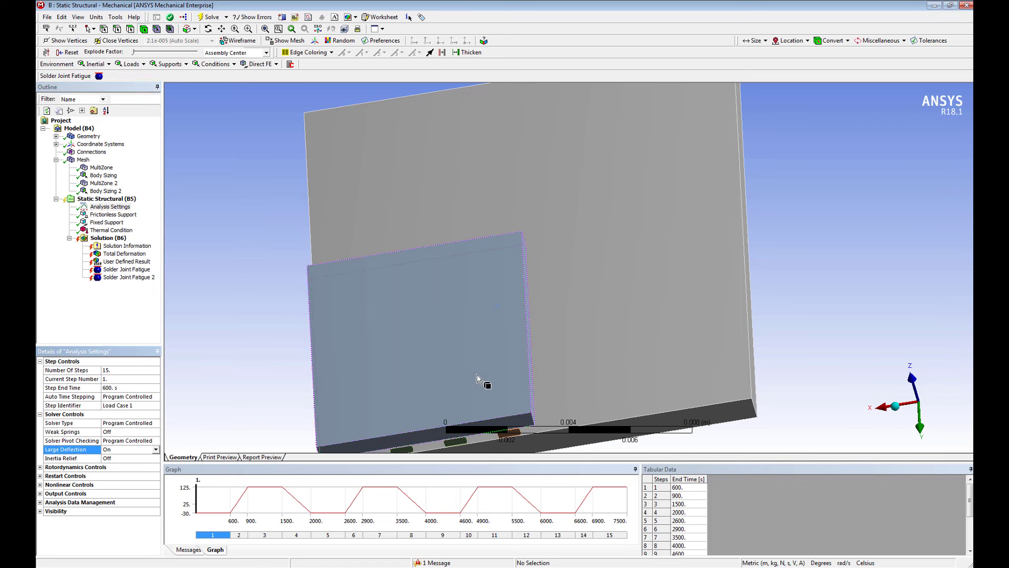
For all 15 load steps, turn Auto Time Stepping on with 10 initial, 10 minimum, 10000 maximum substeps.
middle_click_drag(477, 383, 450, 315)
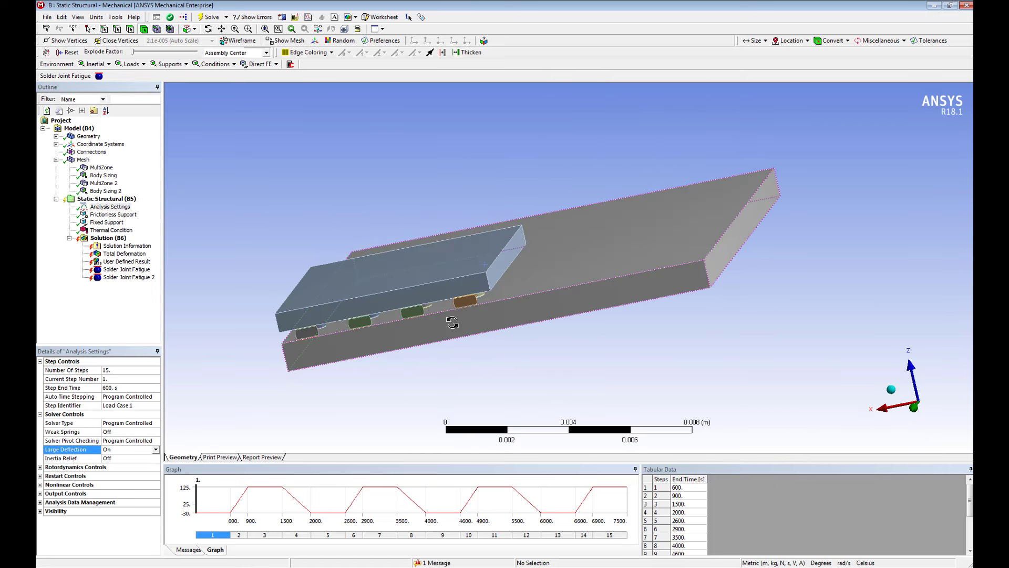
left_click(236, 535)
left_click(218, 535)
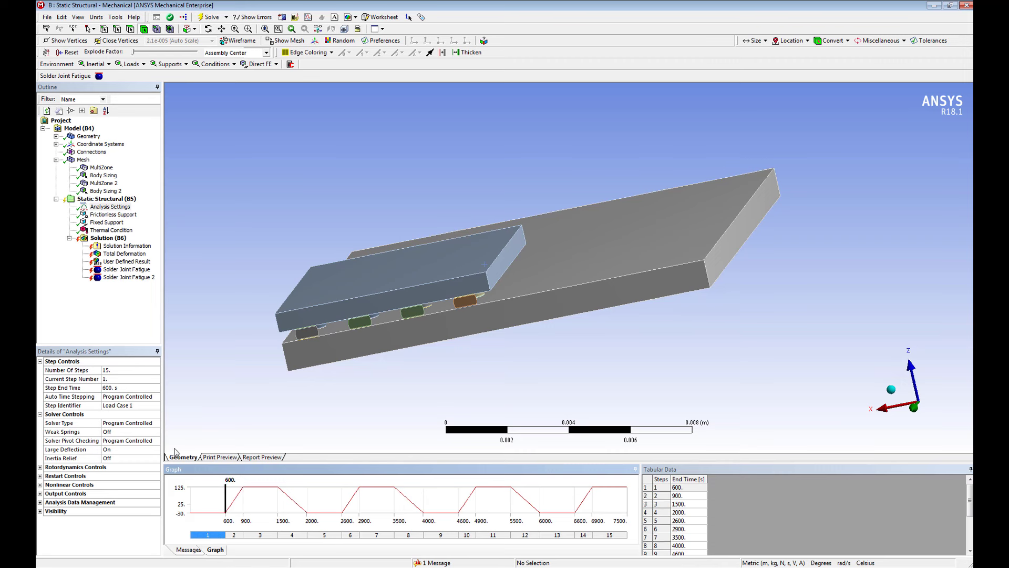
left_click(614, 535, "shift")
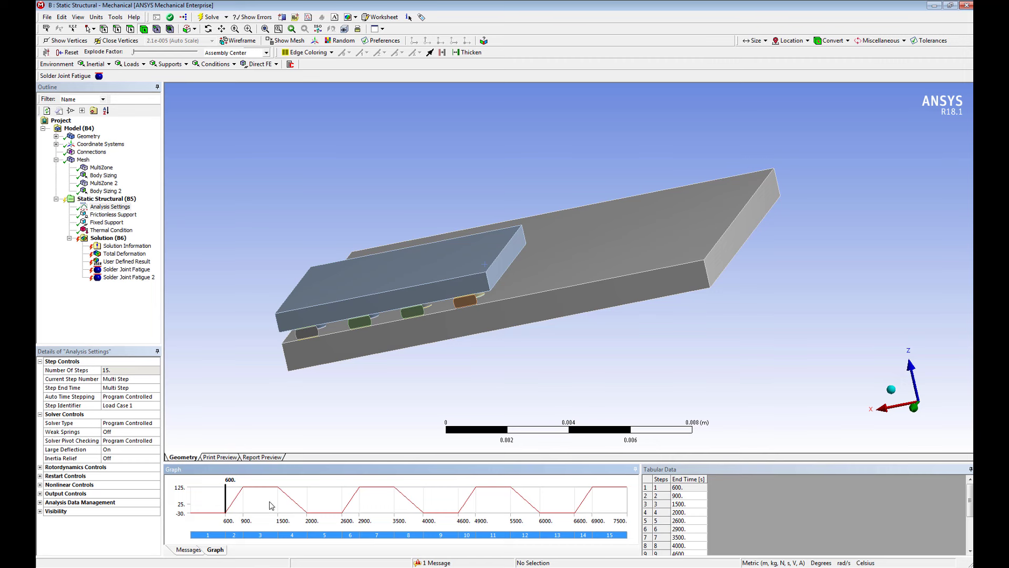
left_click(147, 397)
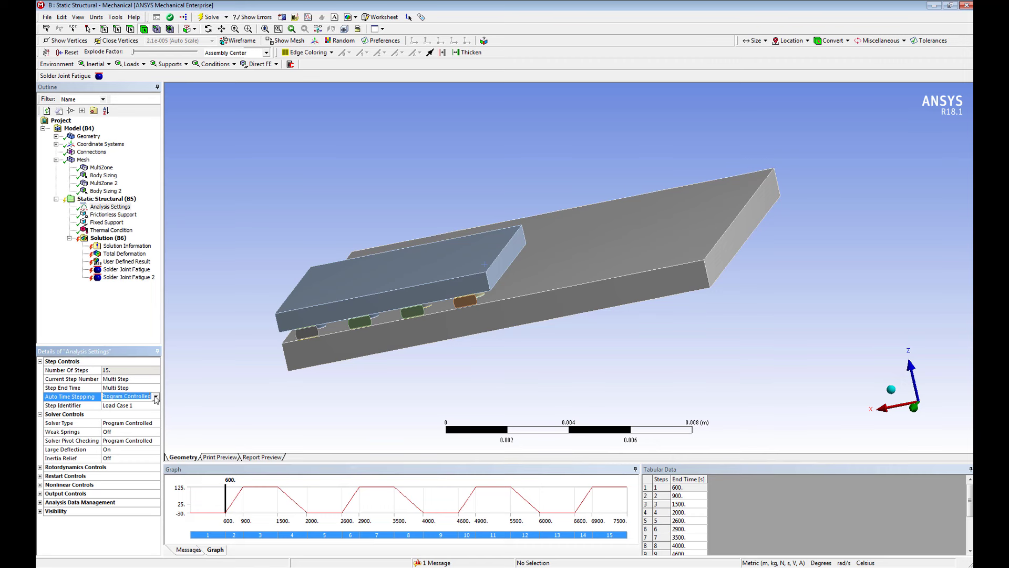
left_click(148, 397)
left_click(139, 412)
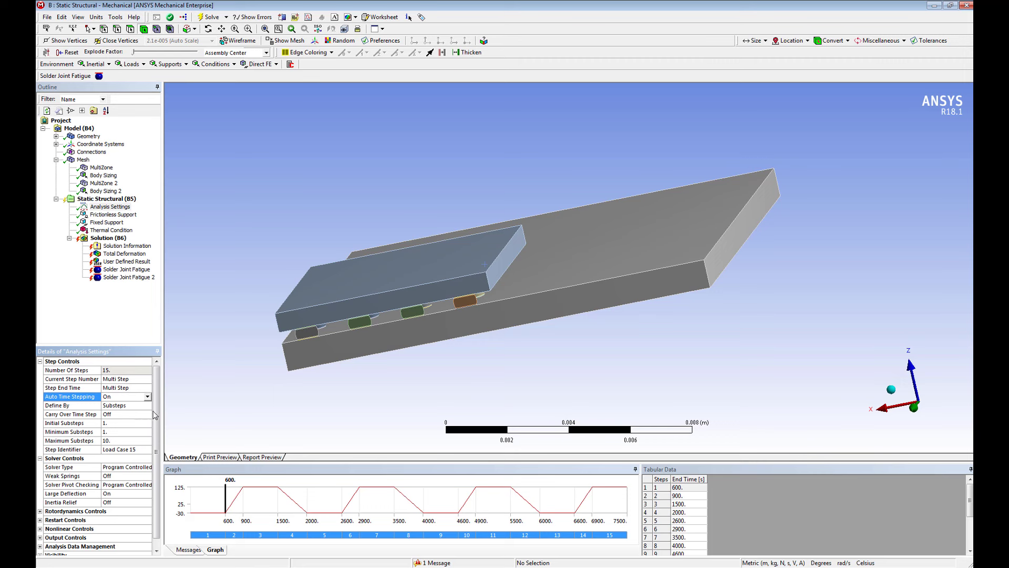
left_click(126, 422)
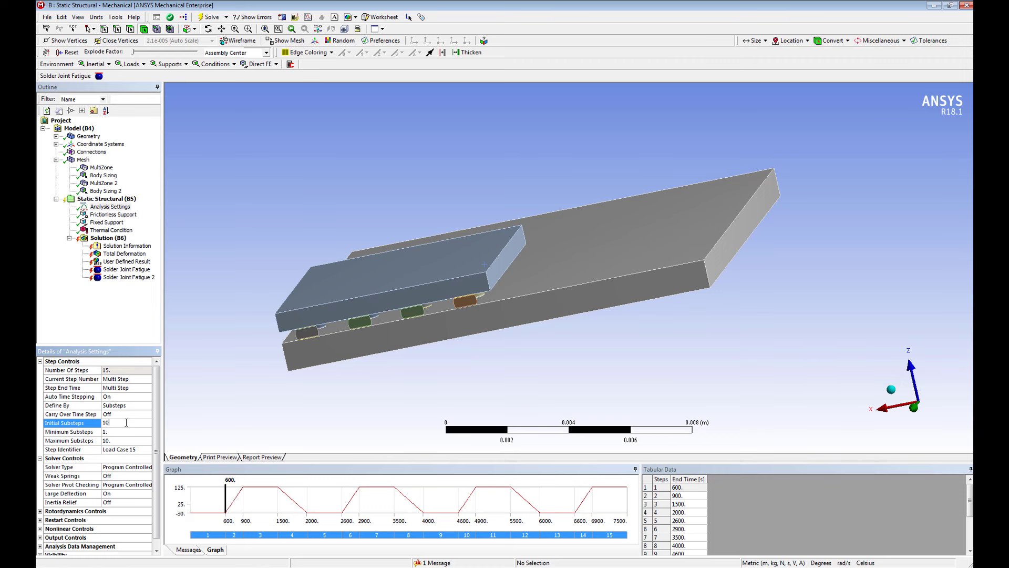
left_click(118, 430)
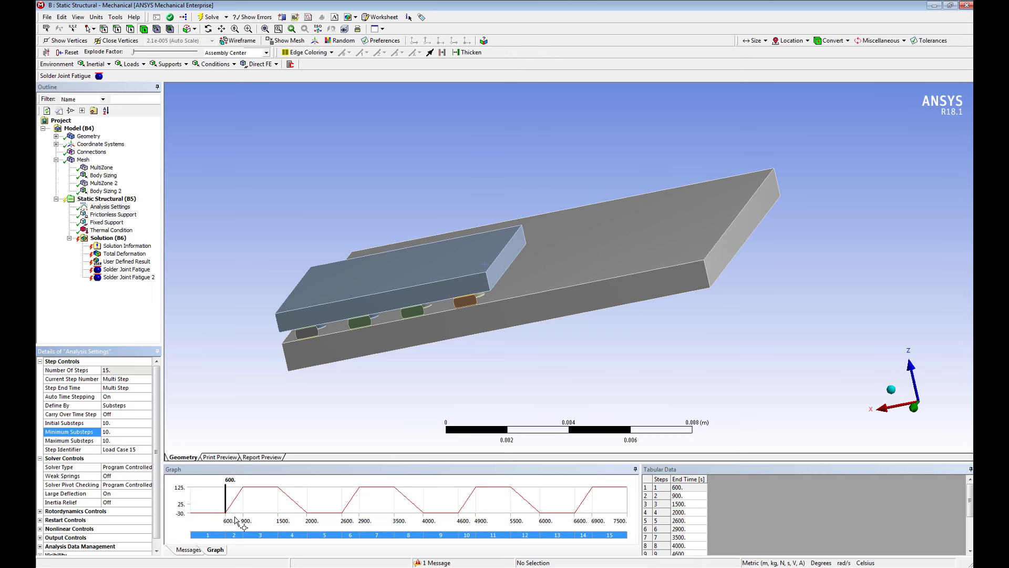
left_click(110, 441)
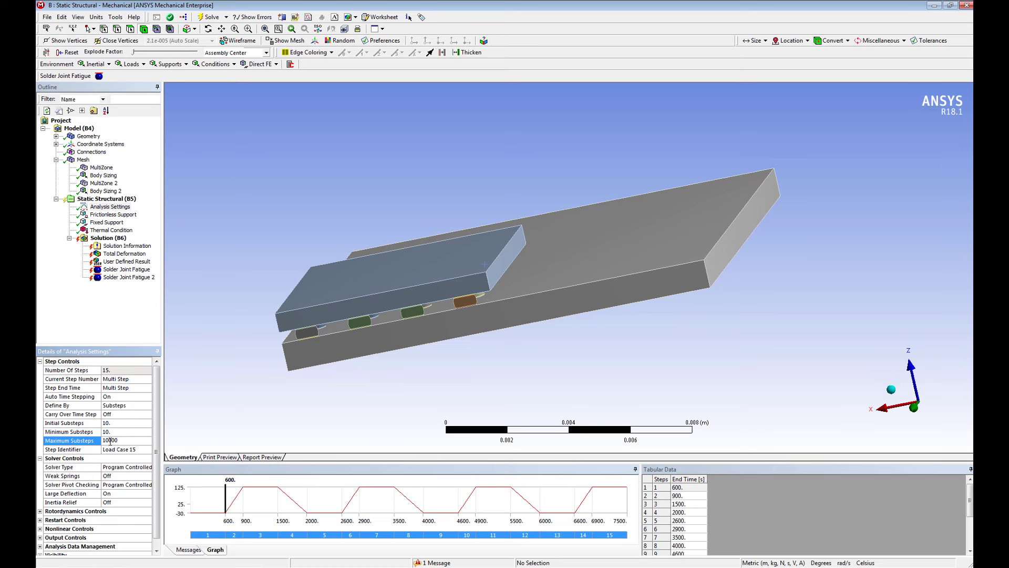
Solve the analysis through all load steps to 7500 s.
right_click(223, 296)
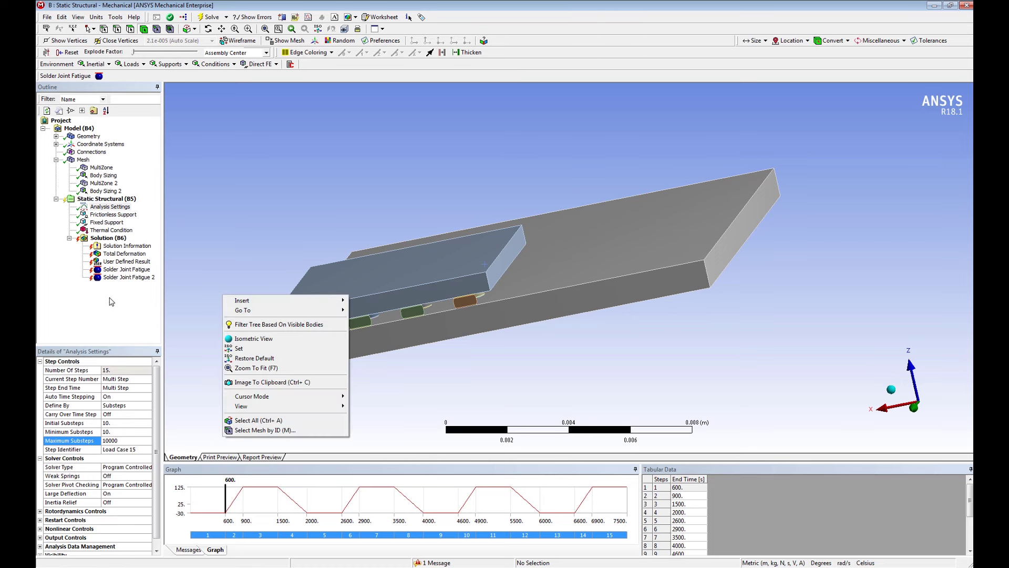
left_click(209, 17)
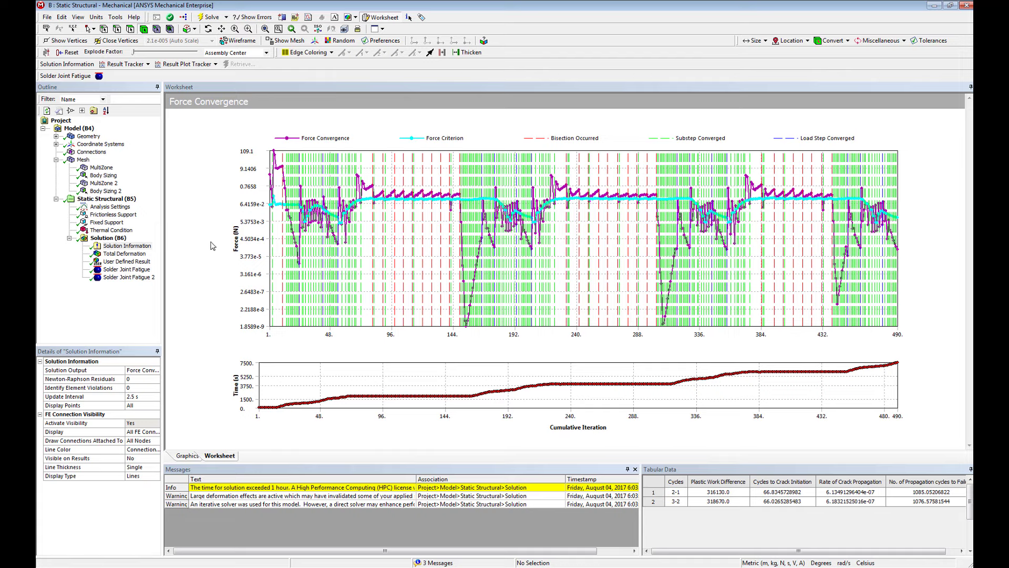
Widen the fatigue table and inspect plastic work difference, crack initiation, propagation rate and cycles-to-failure columns.
left_click(147, 269)
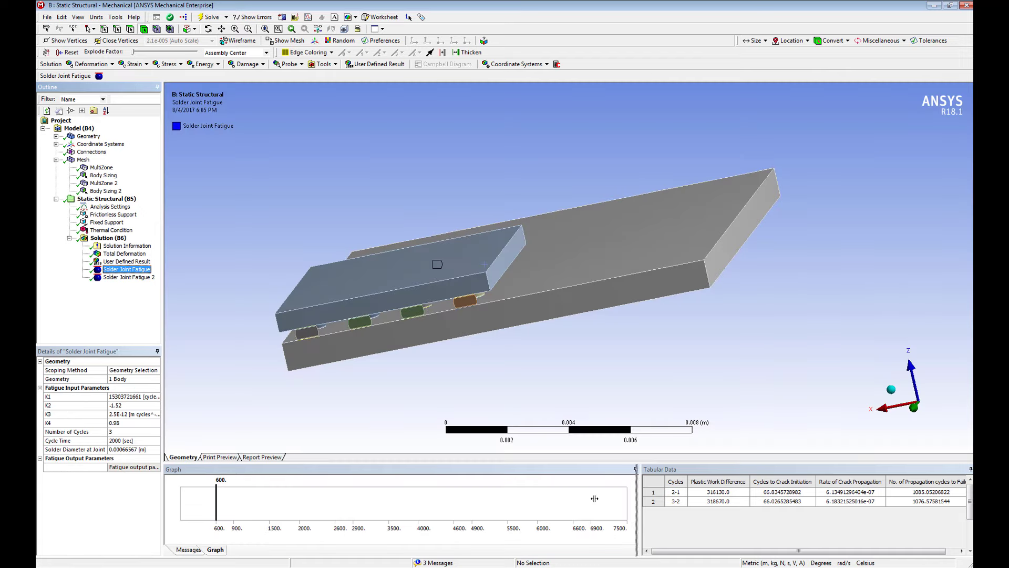
left_click_drag(579, 498, 563, 492)
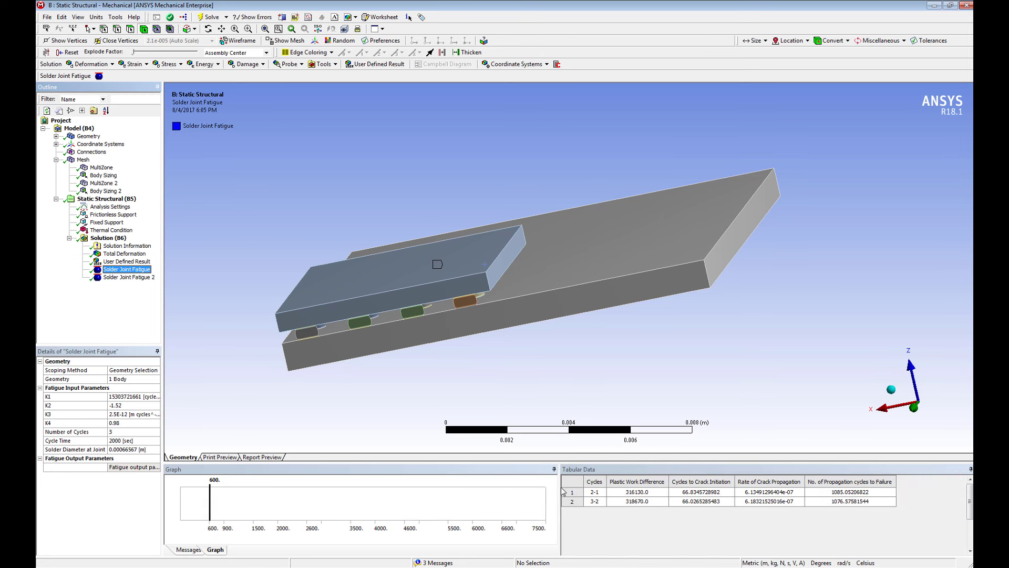
left_click(637, 501)
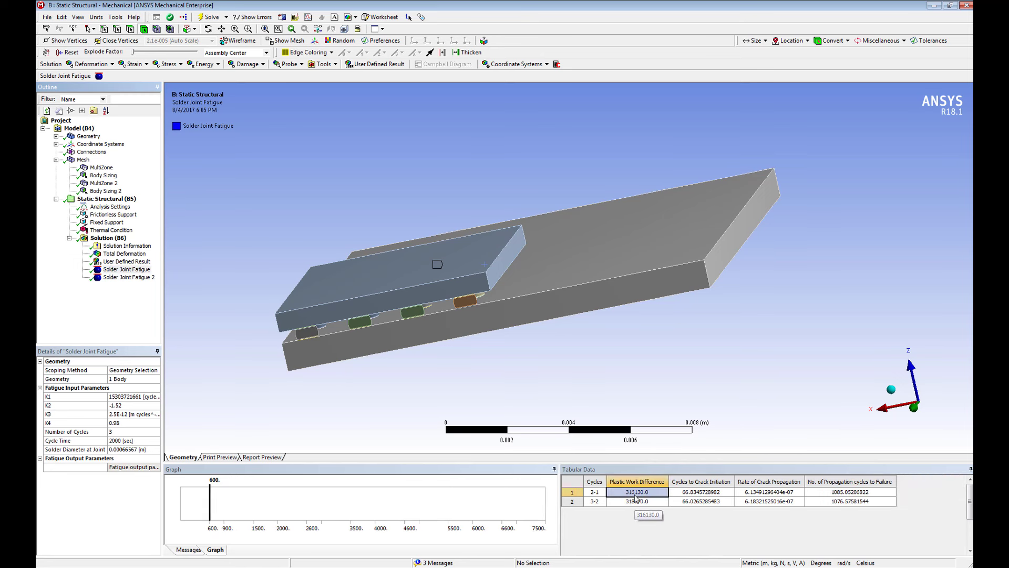
left_click(720, 501)
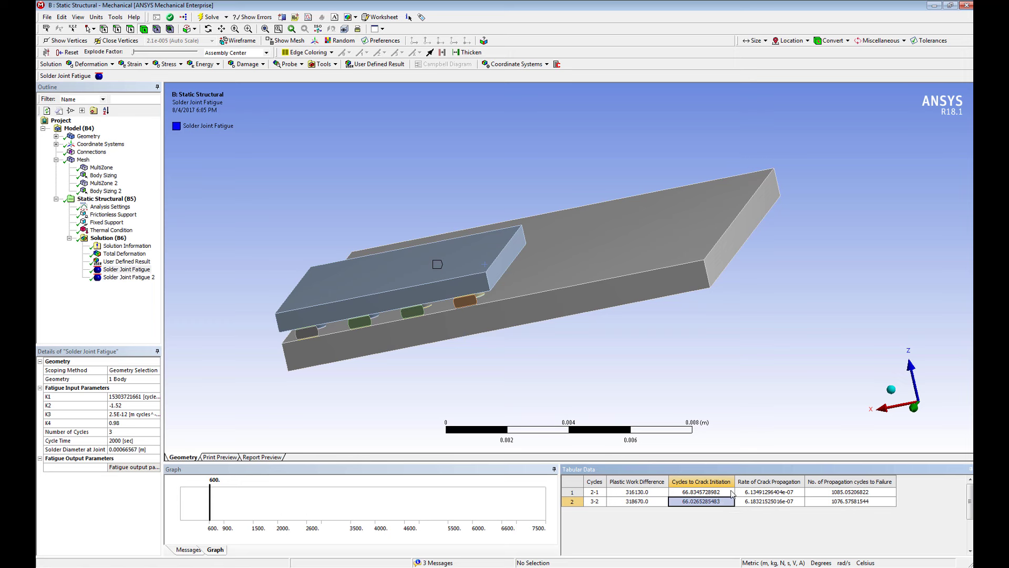
left_click(731, 493)
left_click(765, 493)
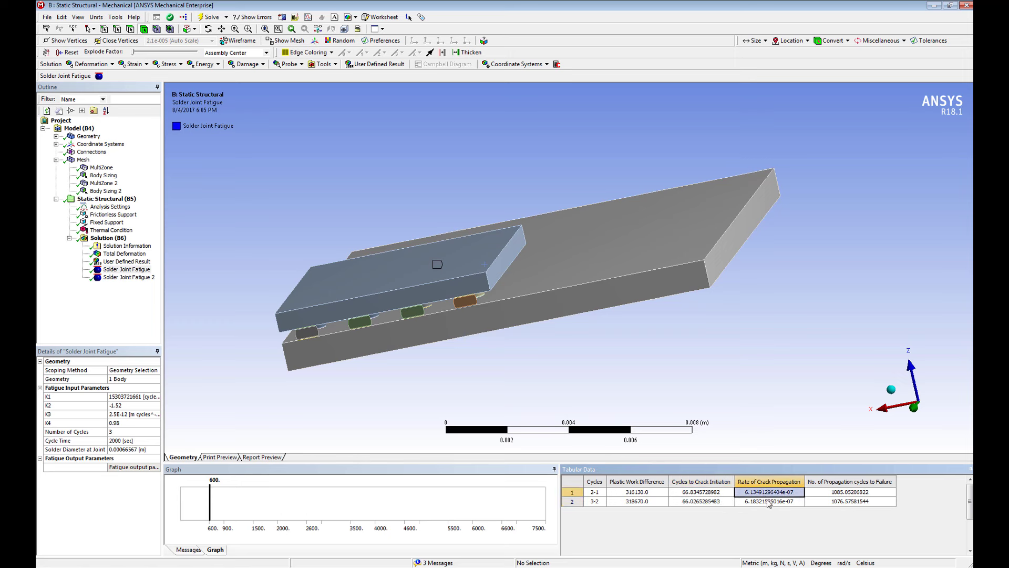
left_click(847, 496)
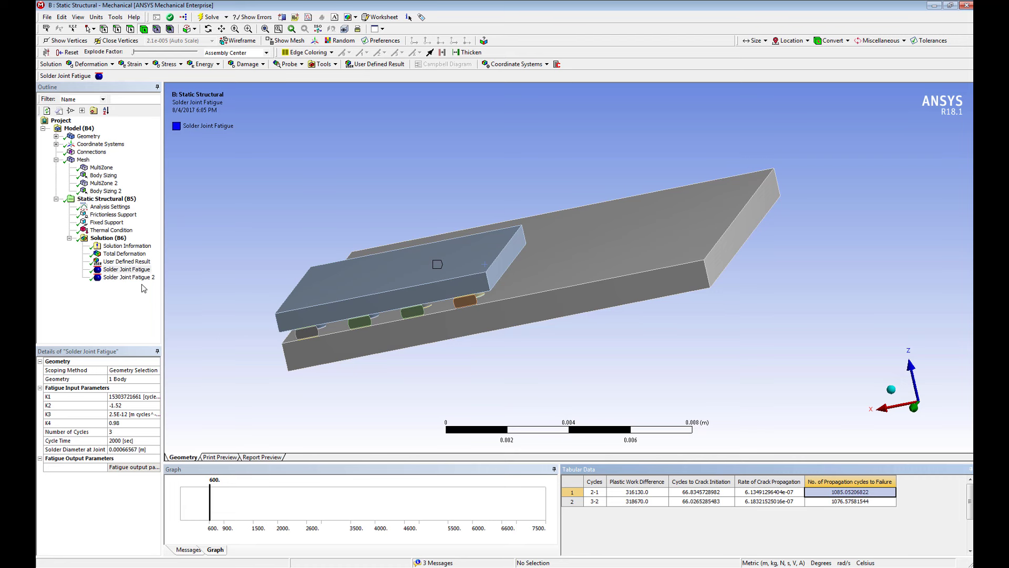
View Solder Joint Fatigue 2 from several orbited angles, ending on the Total Deformation contour.
left_click(126, 279)
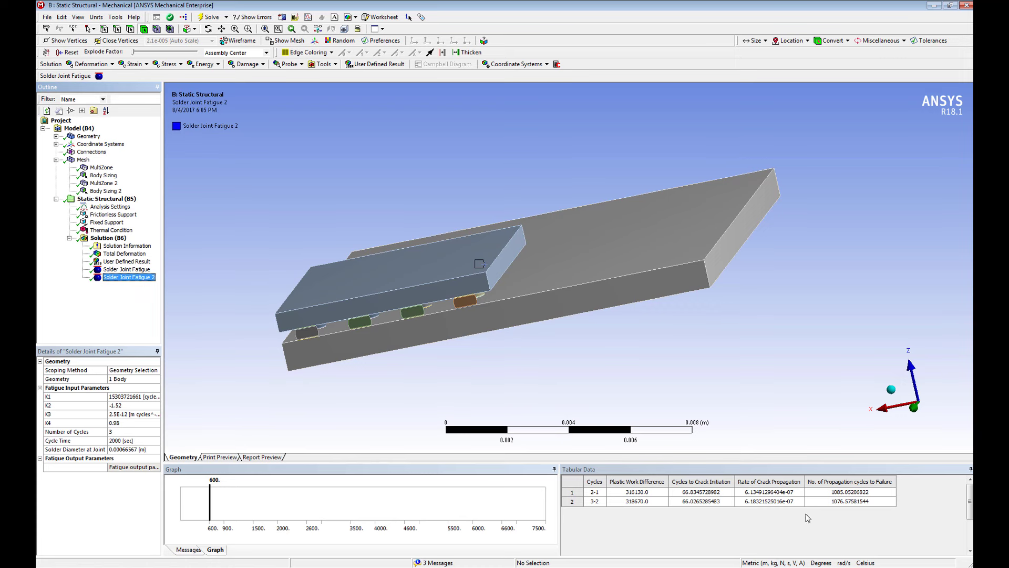
middle_click_drag(355, 395, 396, 237)
middle_click_drag(467, 263, 353, 268)
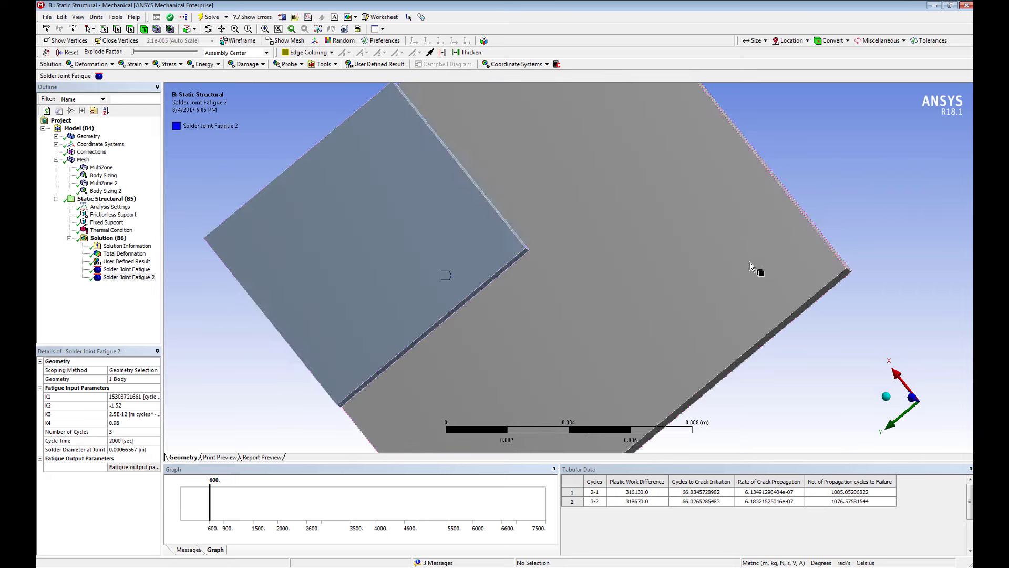
middle_click_drag(702, 275, 379, 223)
left_click(139, 253)
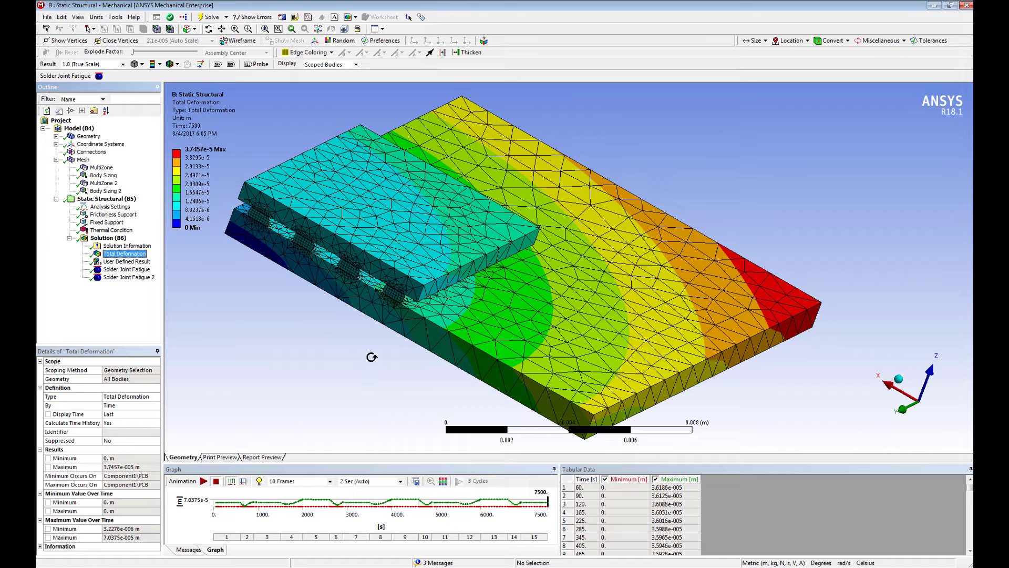
Set the deformation result scale to 41 (Auto Scale) and briefly preview the animation.
middle_click_drag(427, 394, 208, 168)
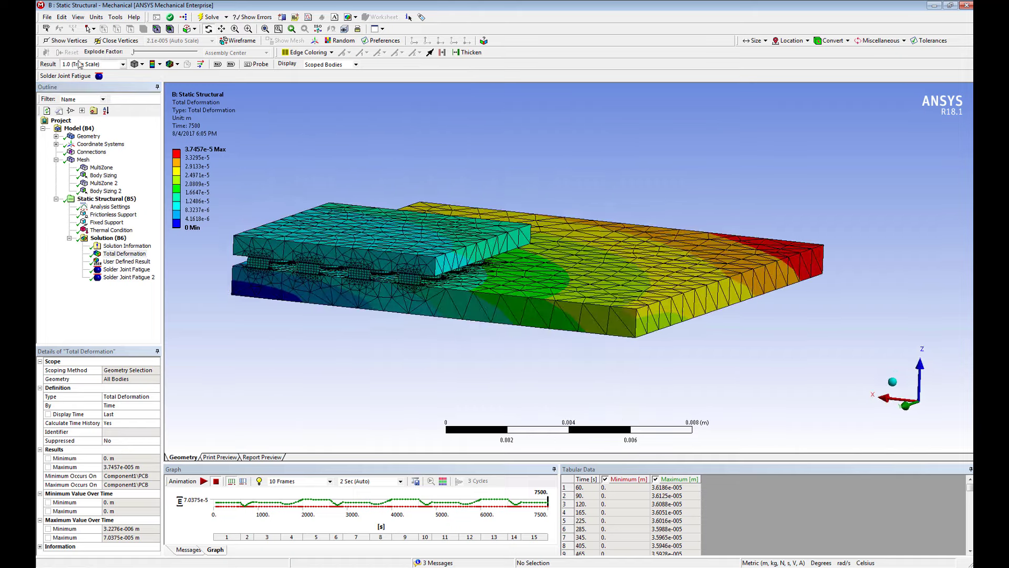
left_click(123, 65)
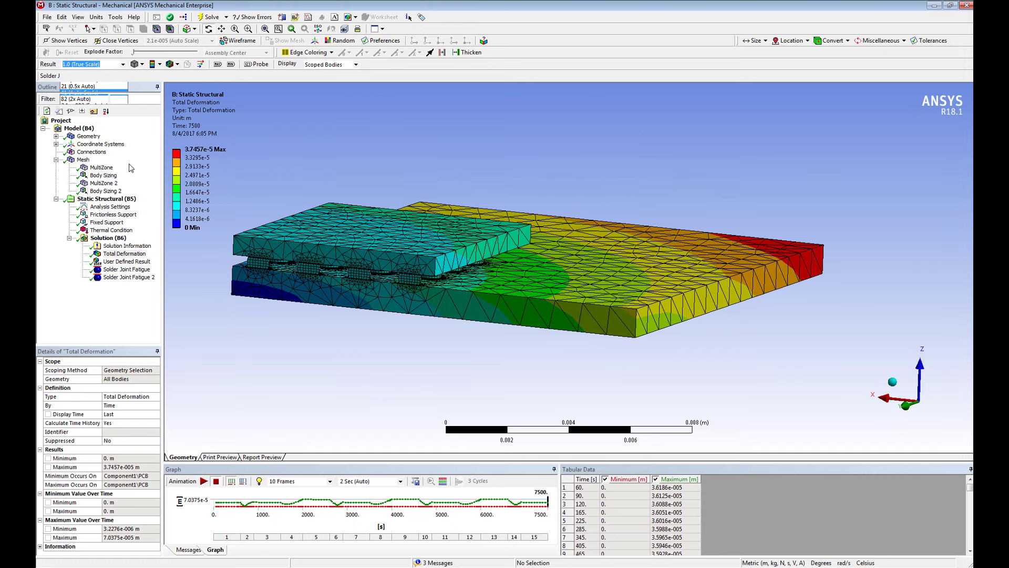
left_click(86, 92)
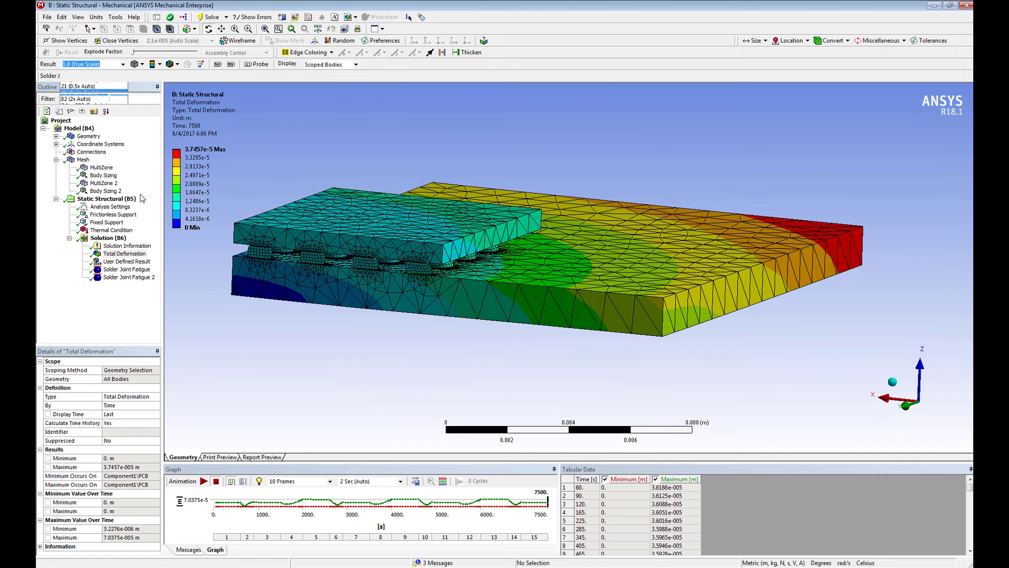
left_click(205, 482)
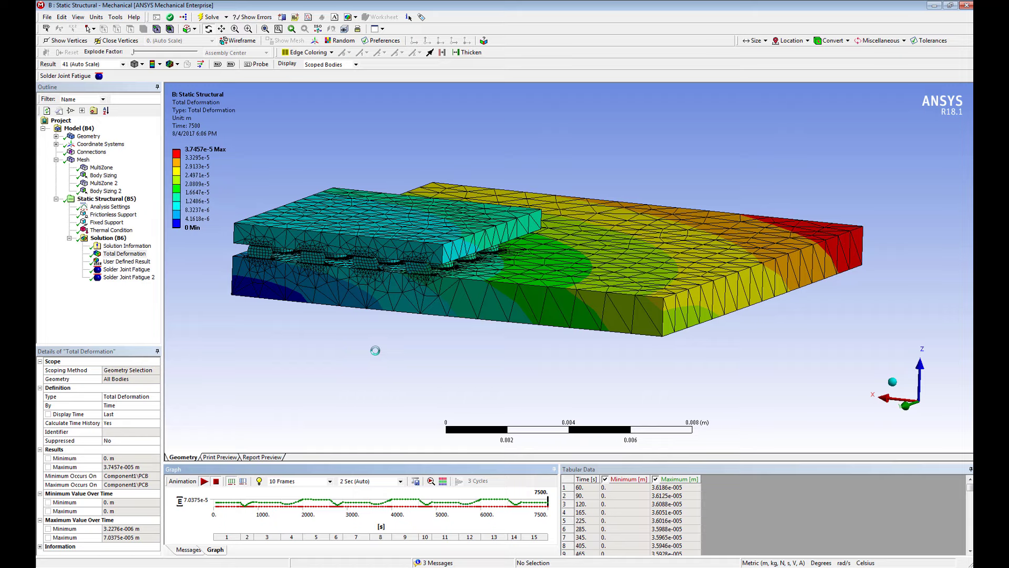
left_click(215, 481)
Play the deformation animation at 40 frames over 4 seconds, zoomed onto the solder joints, then stop.
left_click(329, 481)
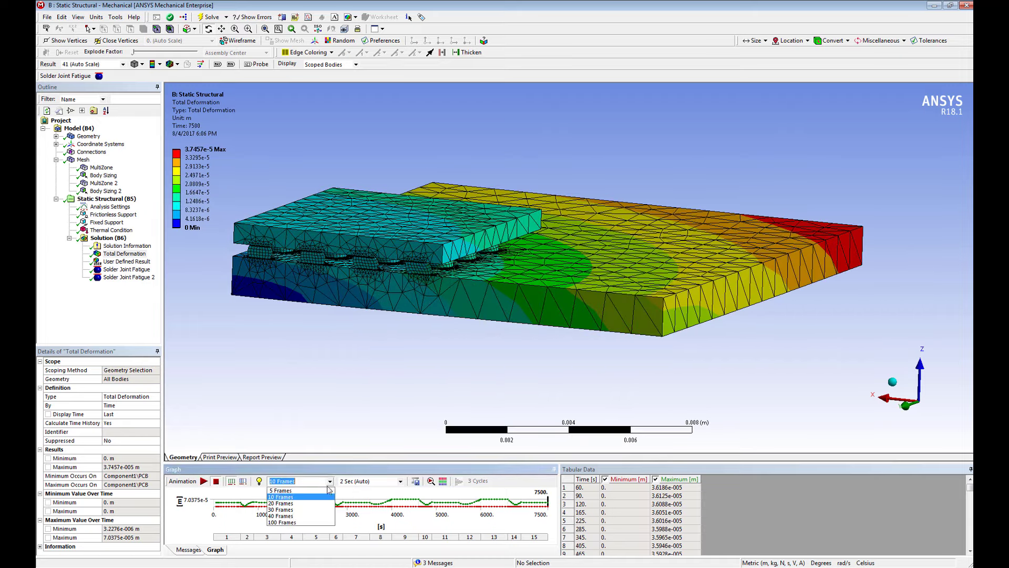
left_click(295, 510)
left_click(399, 481)
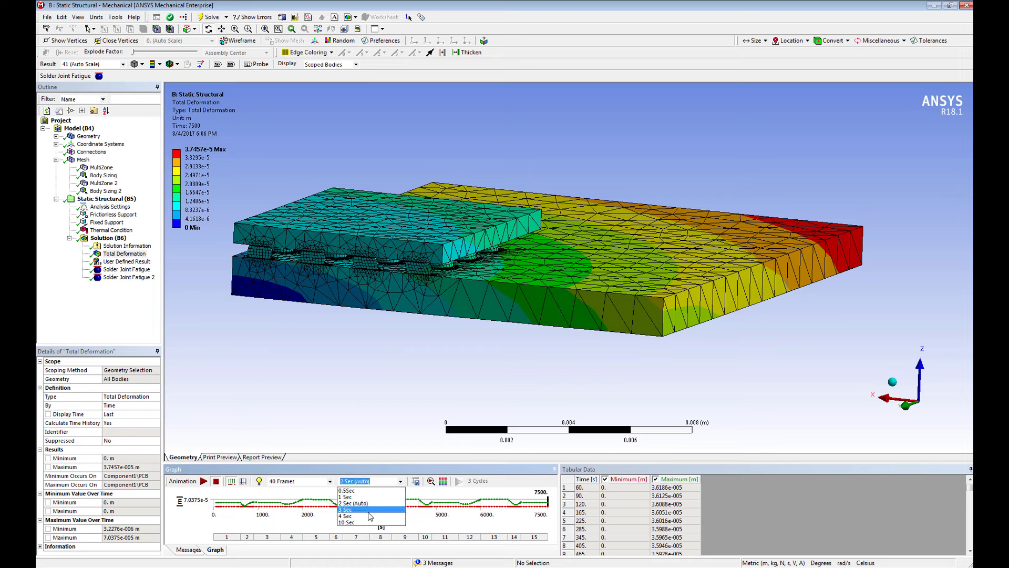
left_click(344, 495)
left_click(205, 480)
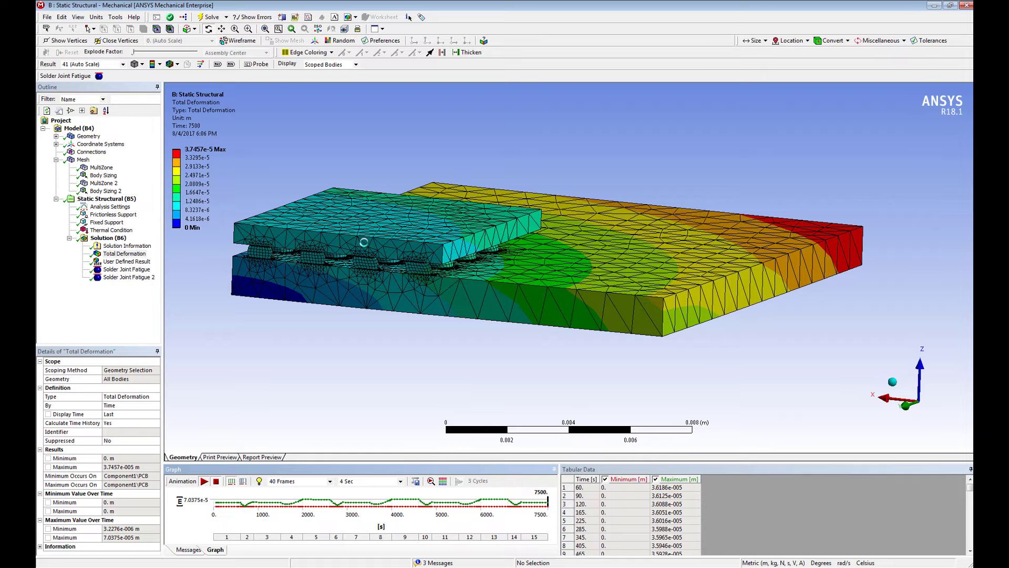
right_click_drag(342, 207, 510, 291)
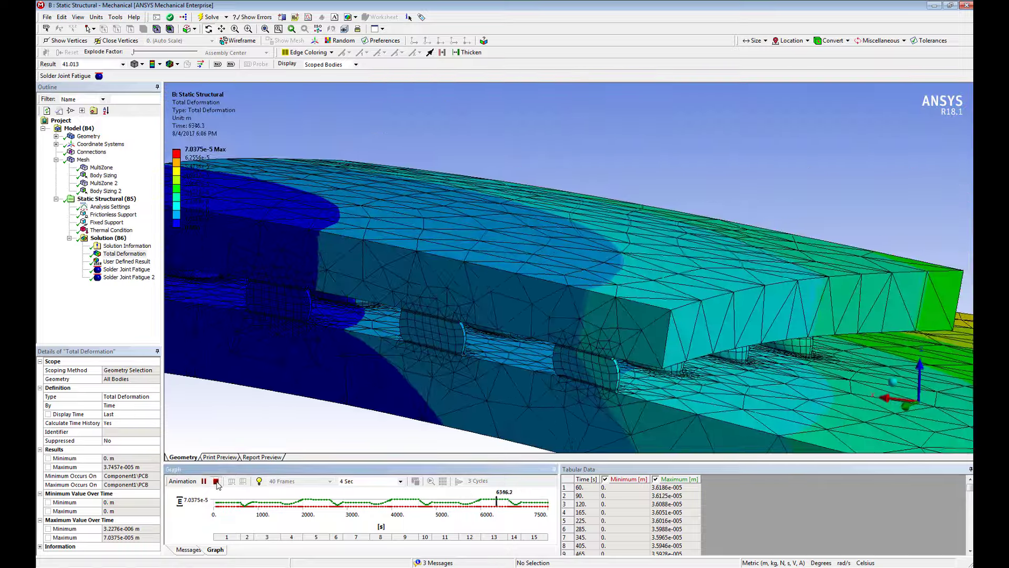
left_click(216, 481)
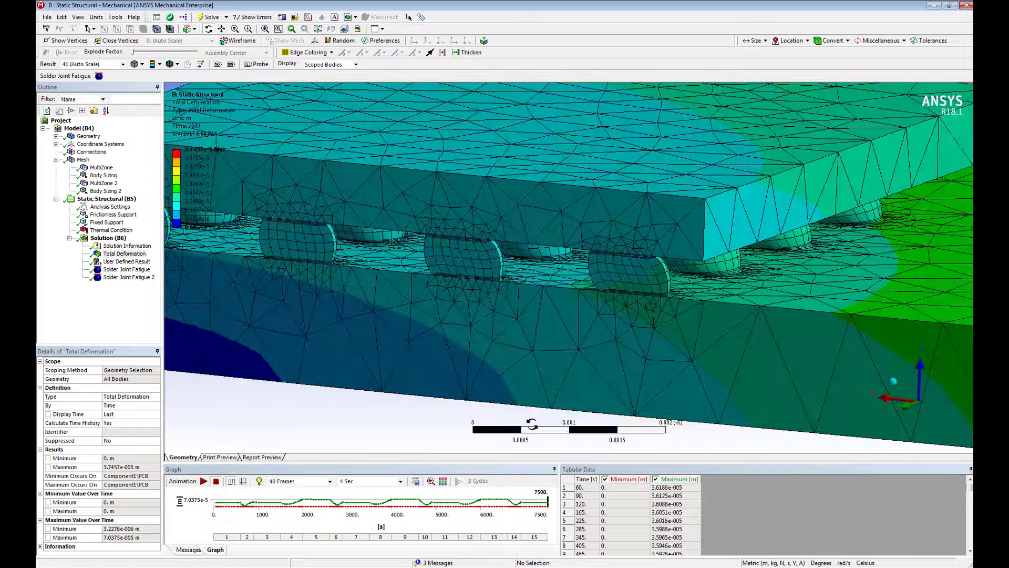
Hide the upper package board body to expose the solder balls.
left_click(127, 262)
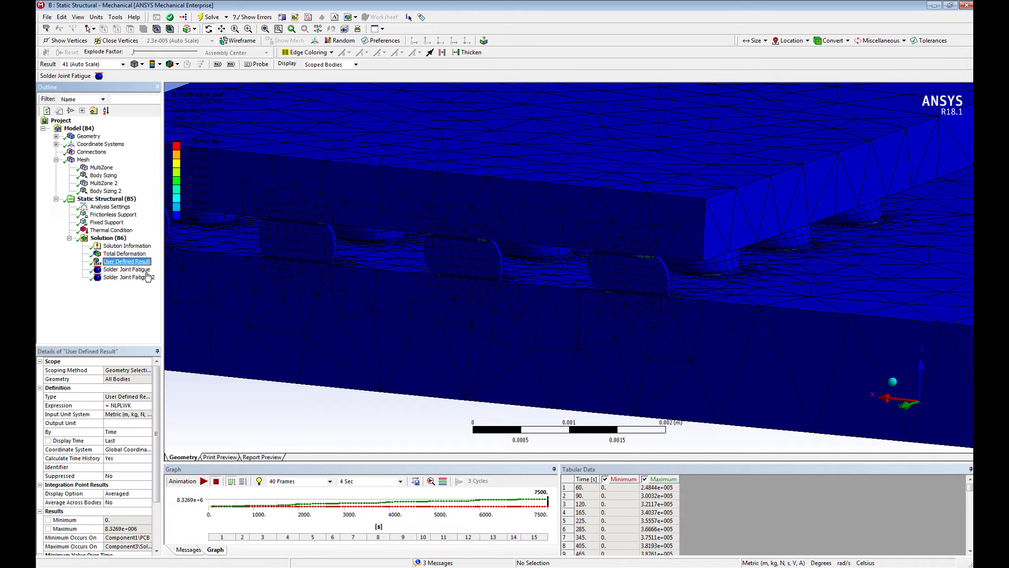
left_click(108, 238)
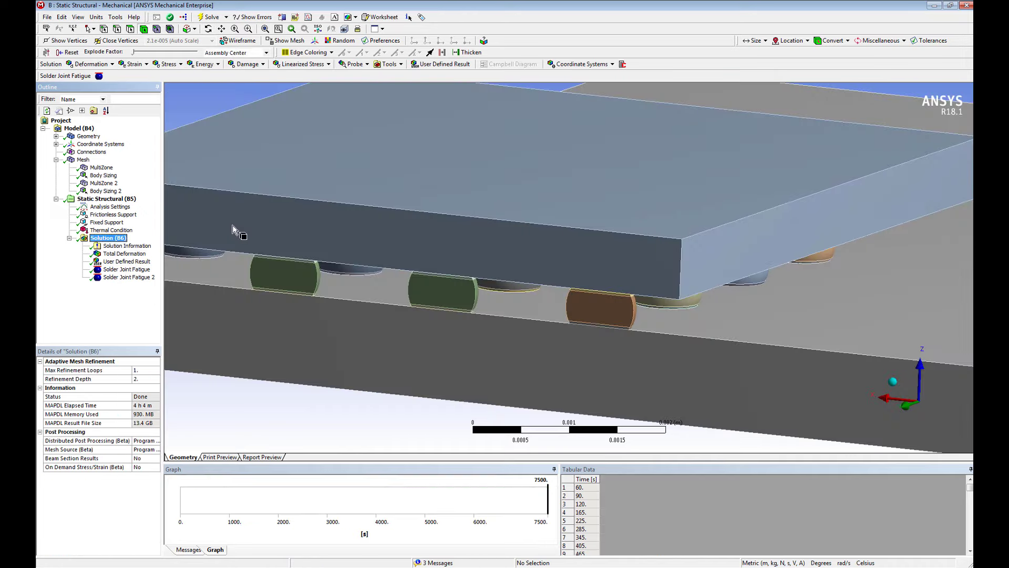
right_click(434, 226)
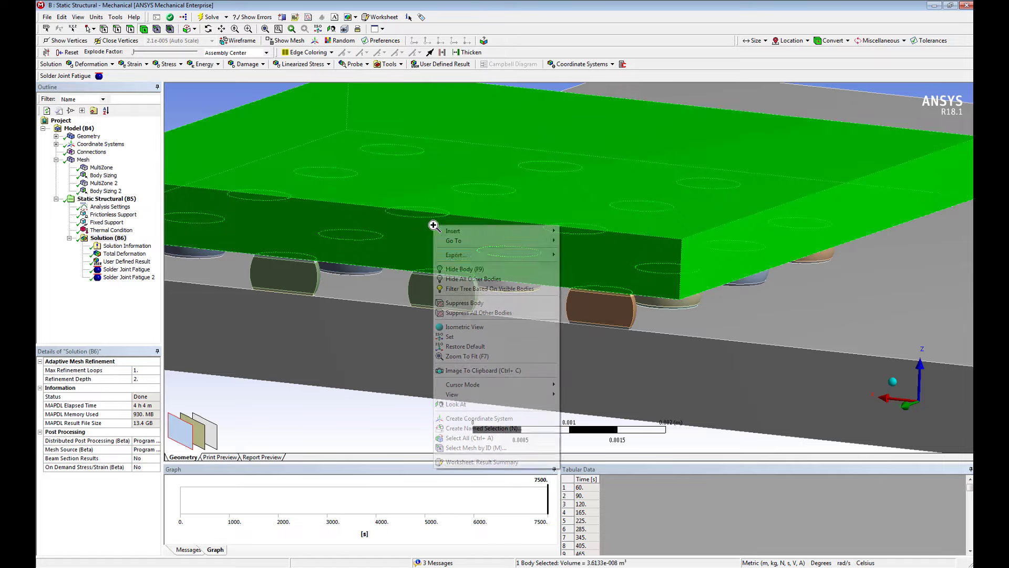
left_click(488, 269)
Show plastic work contours on the solder balls, label the maximum, and zoom onto that joint.
left_click(147, 278)
left_click(126, 261)
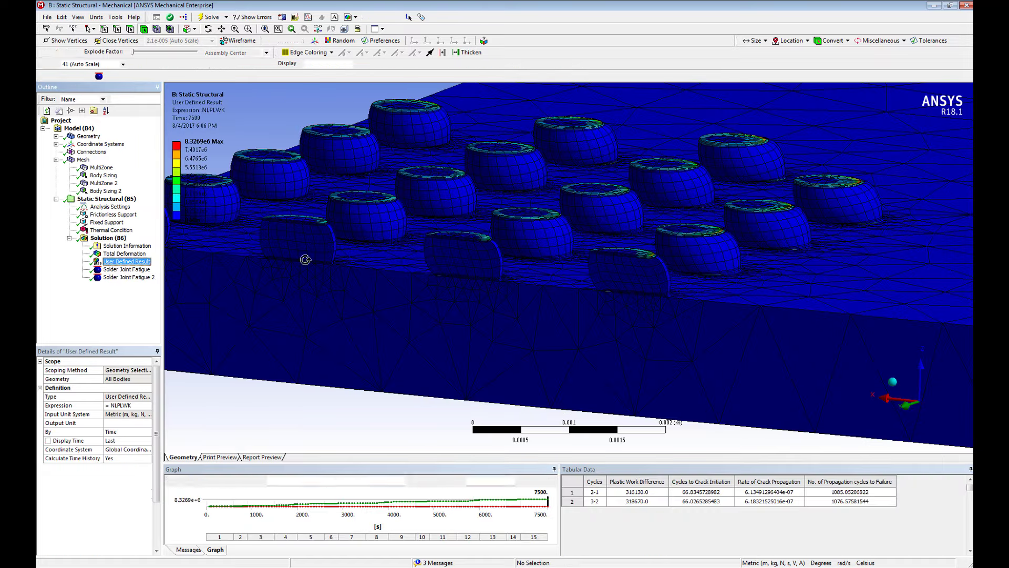
left_click_drag(438, 256, 637, 270)
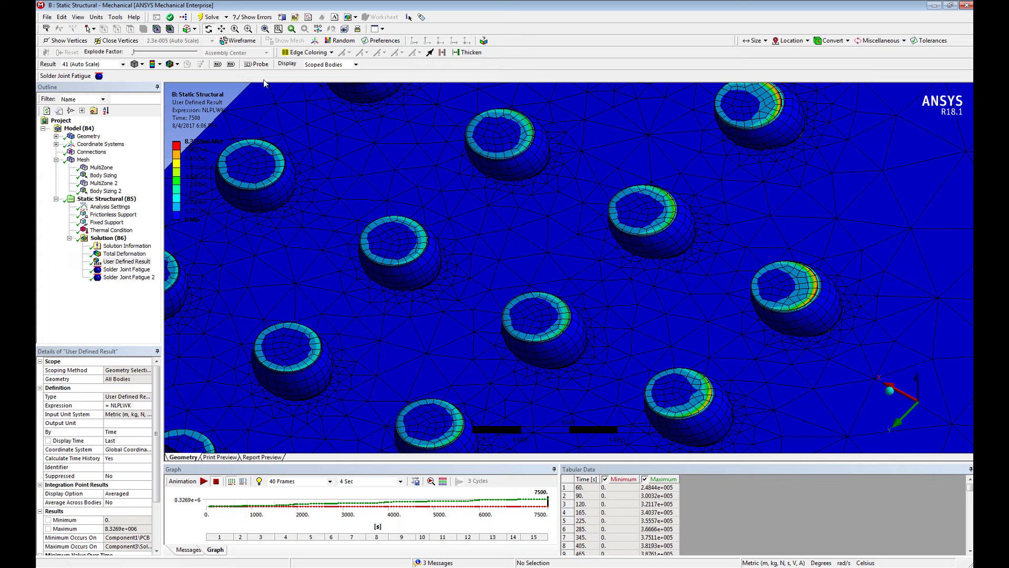
left_click(218, 64)
left_click_drag(806, 268, 590, 169)
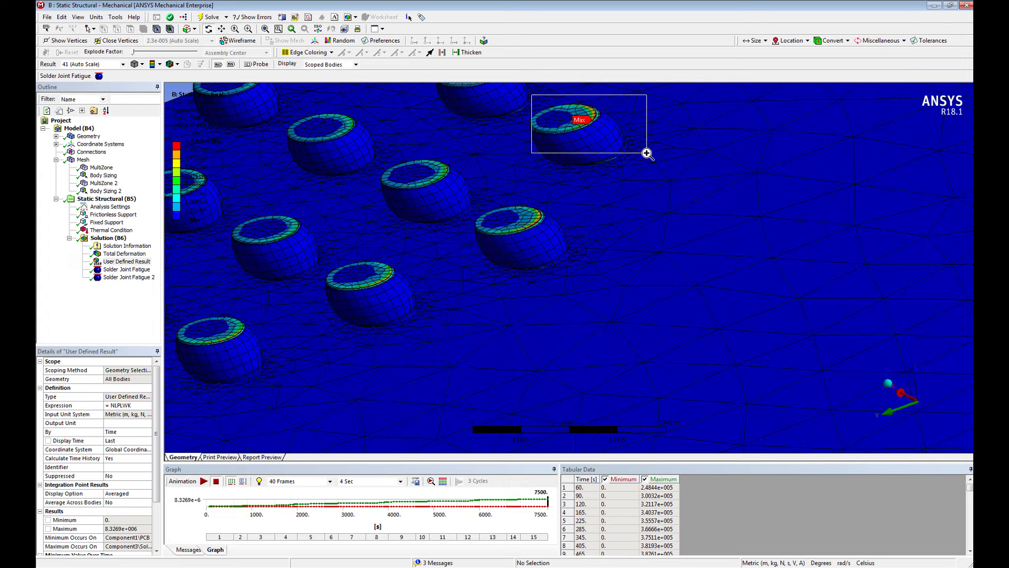
right_click_drag(530, 93, 645, 153)
left_click_drag(584, 247, 579, 303)
scroll(520, 315, "down", 5)
left_click(126, 269)
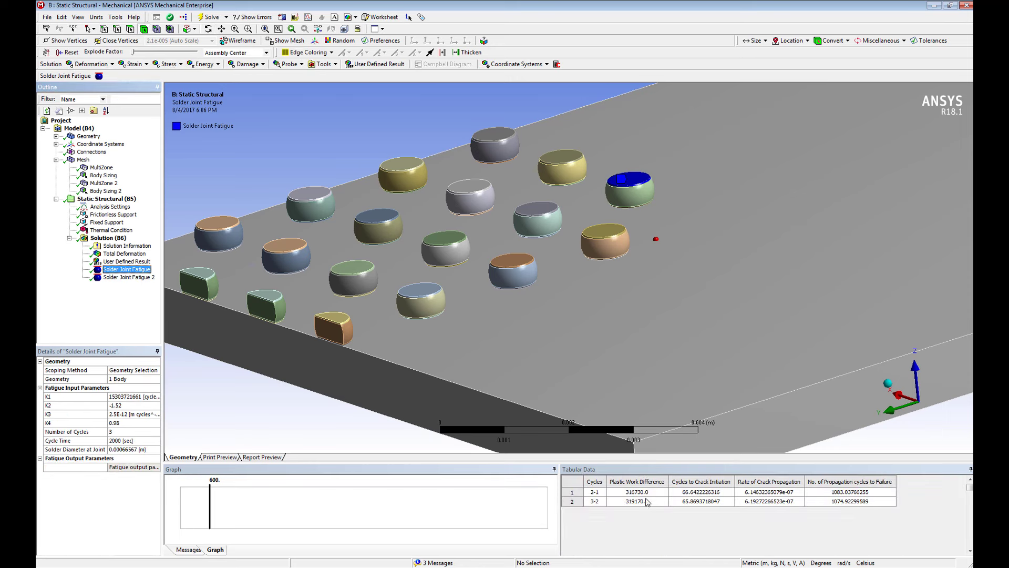